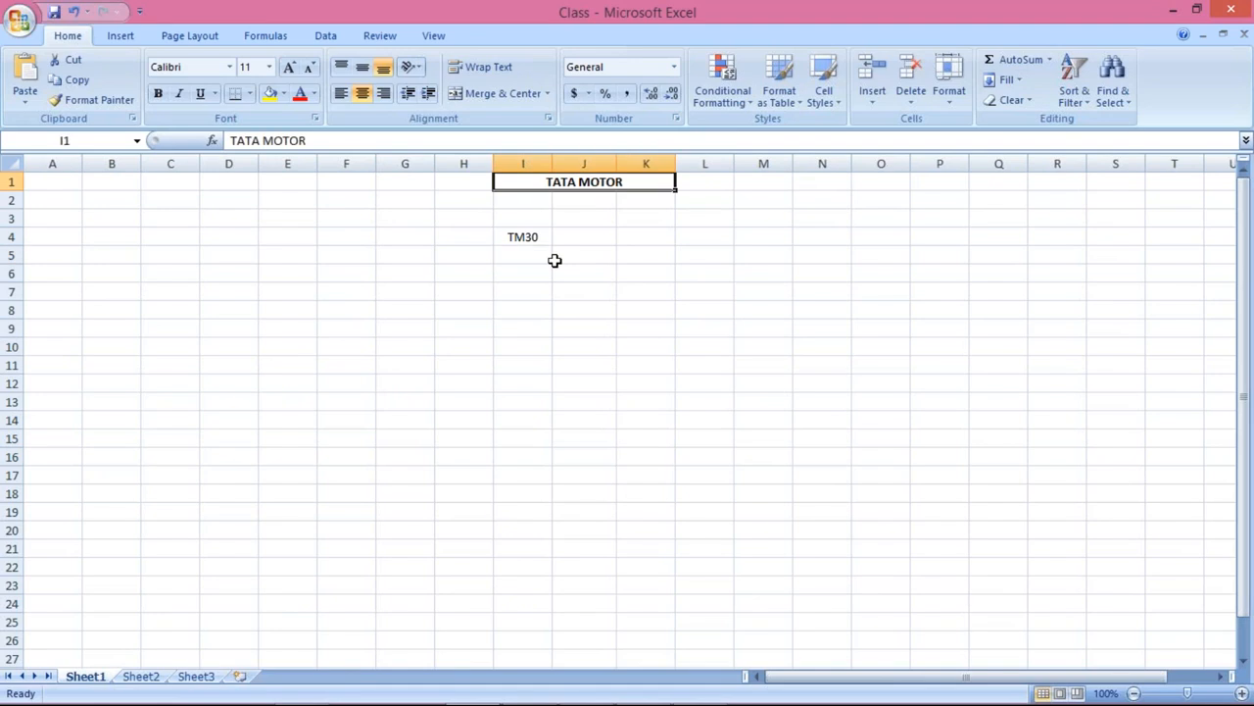
# Enter TM45 in cell I5, directly below the TM30 entry.
pyautogui.click(503, 236)
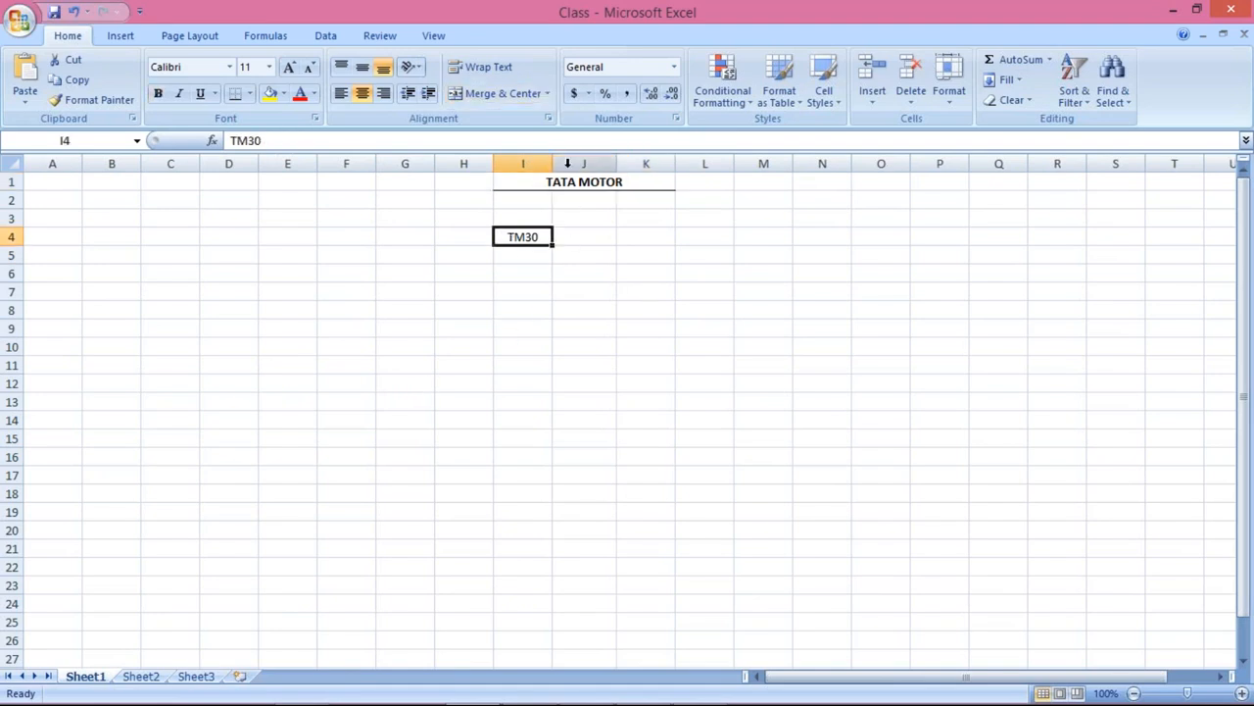
pyautogui.click(532, 257)
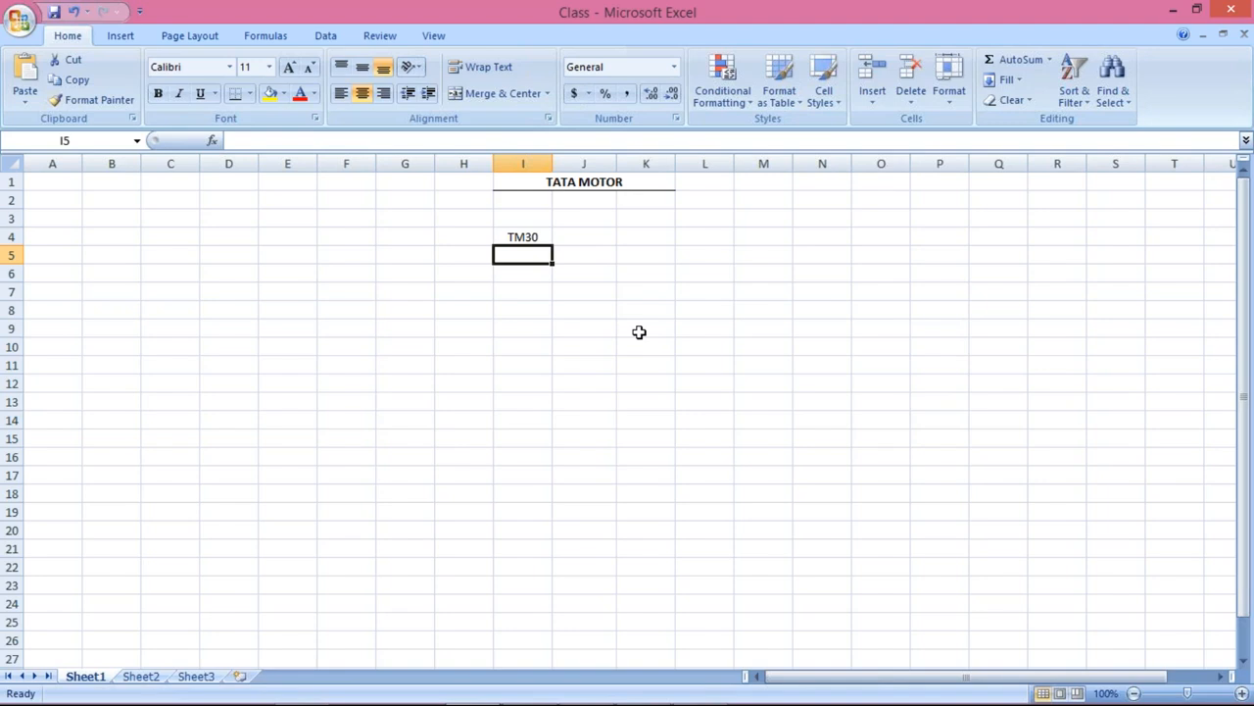
pyautogui.write('TM45')
pyautogui.press('Return')
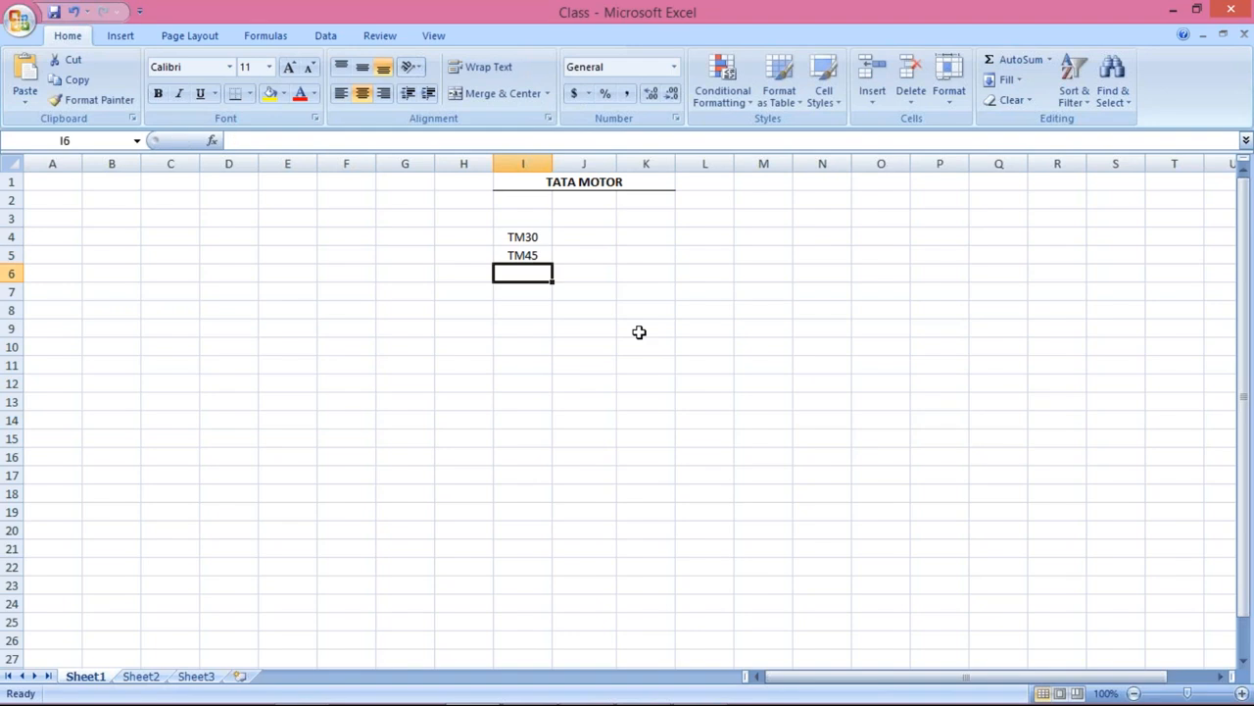
pyautogui.click(522, 236)
pyautogui.click(527, 271)
pyautogui.click(523, 239)
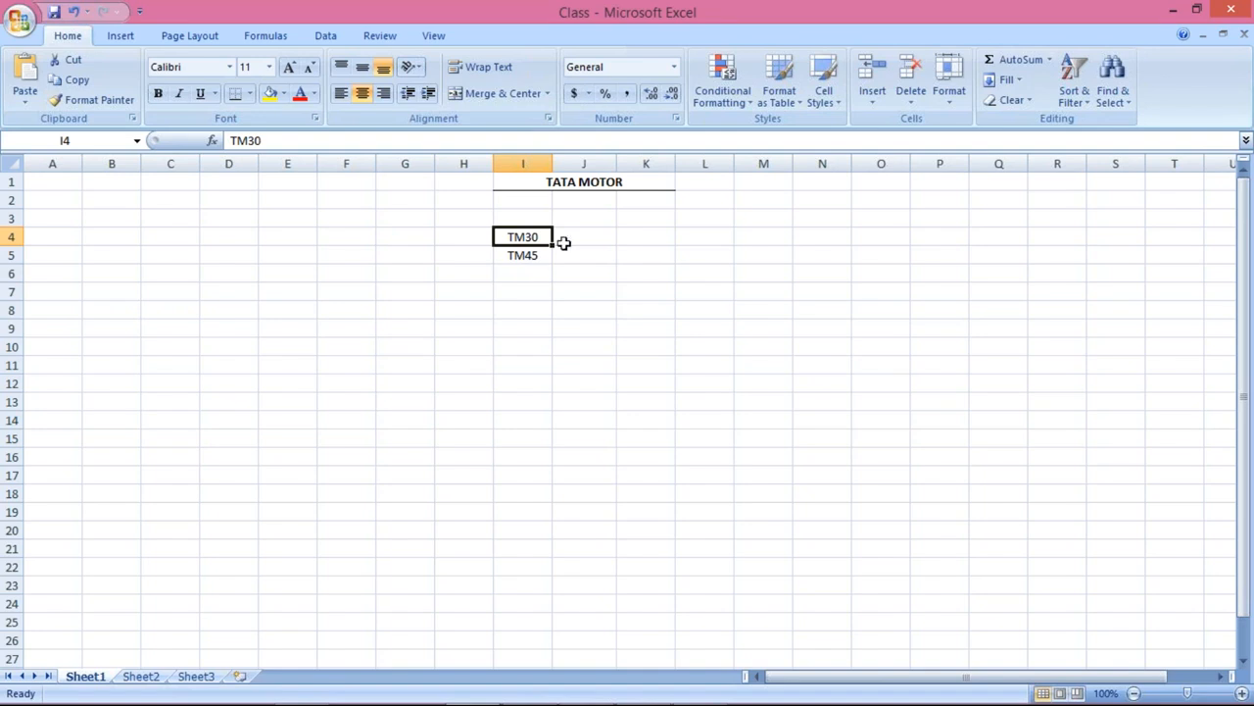
pyautogui.click(526, 253)
pyautogui.click(524, 237)
pyautogui.click(521, 254)
pyautogui.press('Up')
pyautogui.click(514, 256)
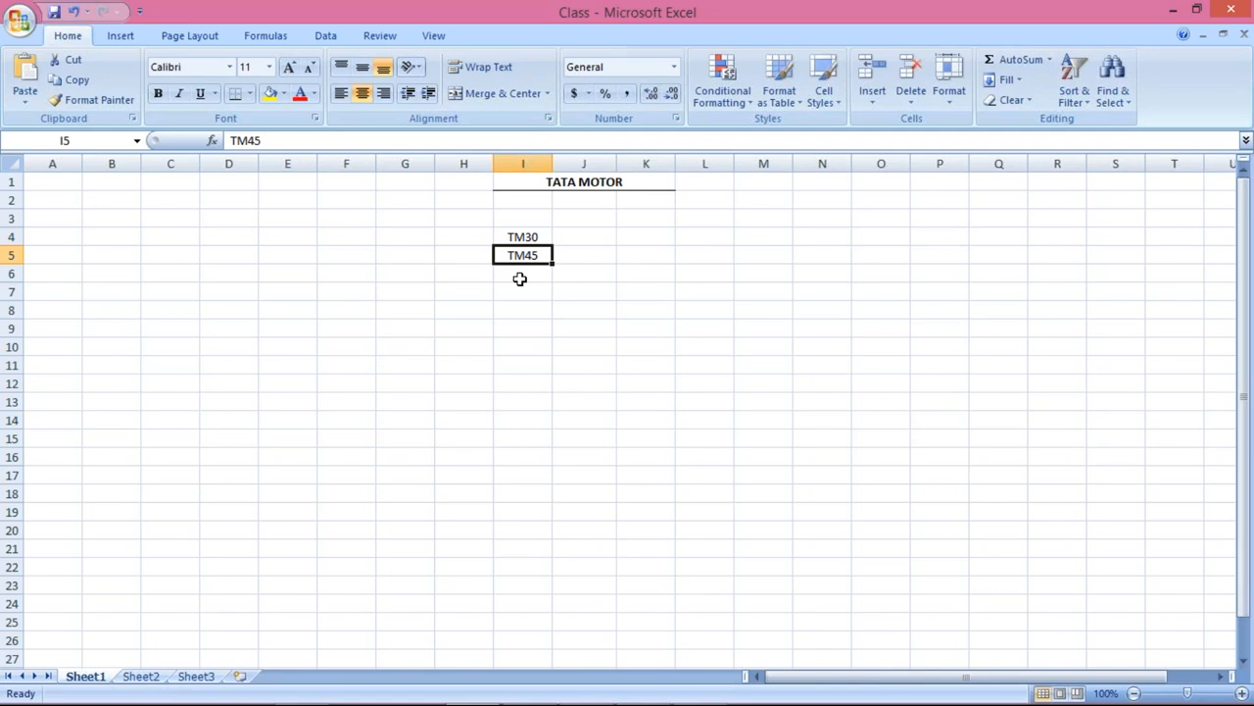
pyautogui.click(520, 238)
pyautogui.click(522, 256)
pyautogui.click(518, 237)
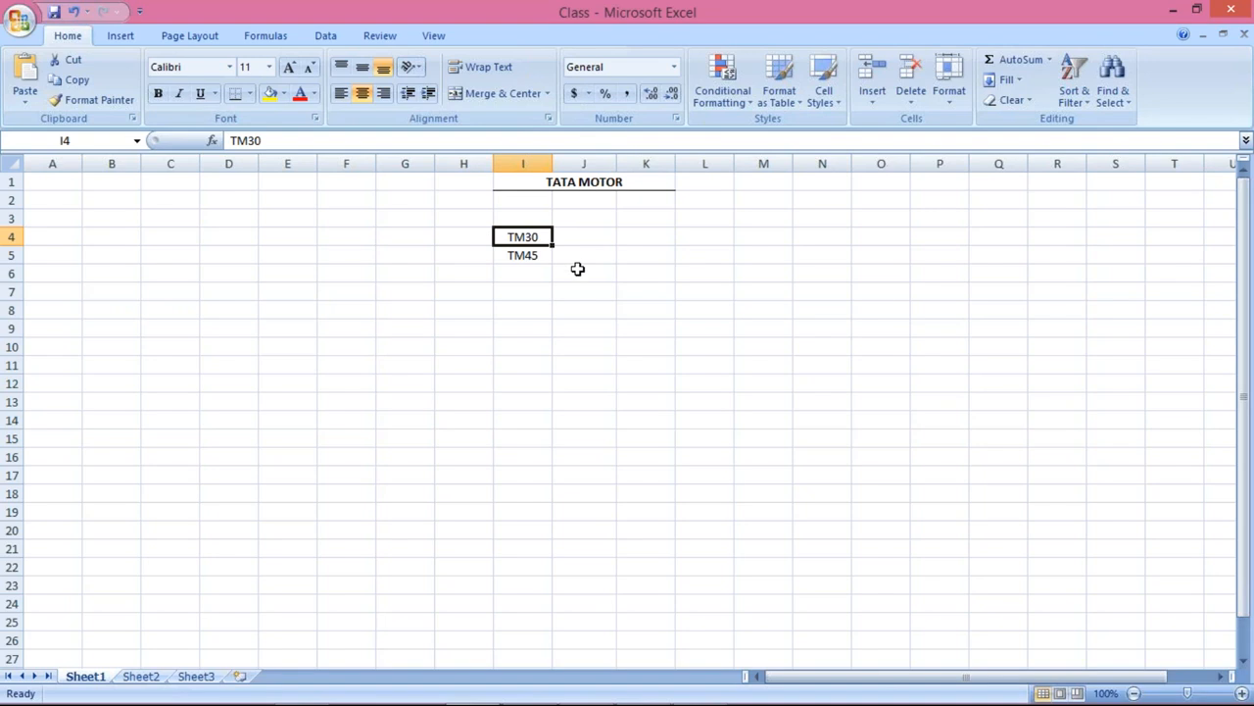
pyautogui.click(520, 256)
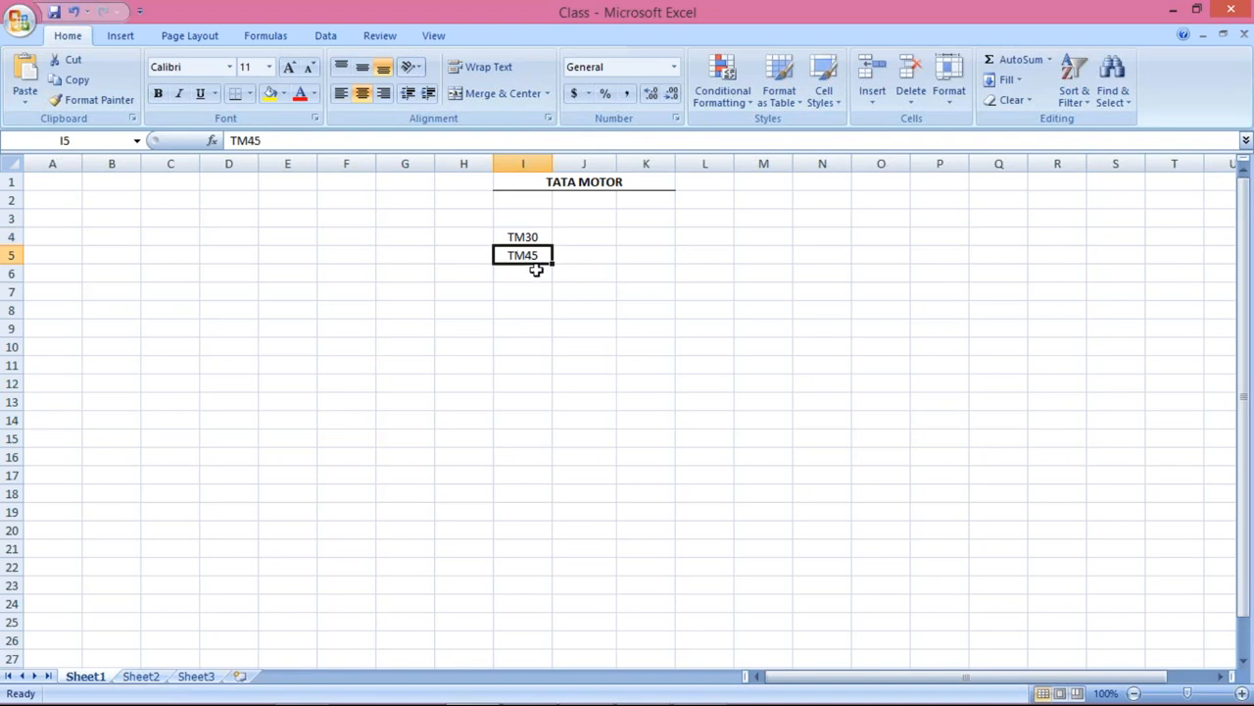
pyautogui.click(529, 237)
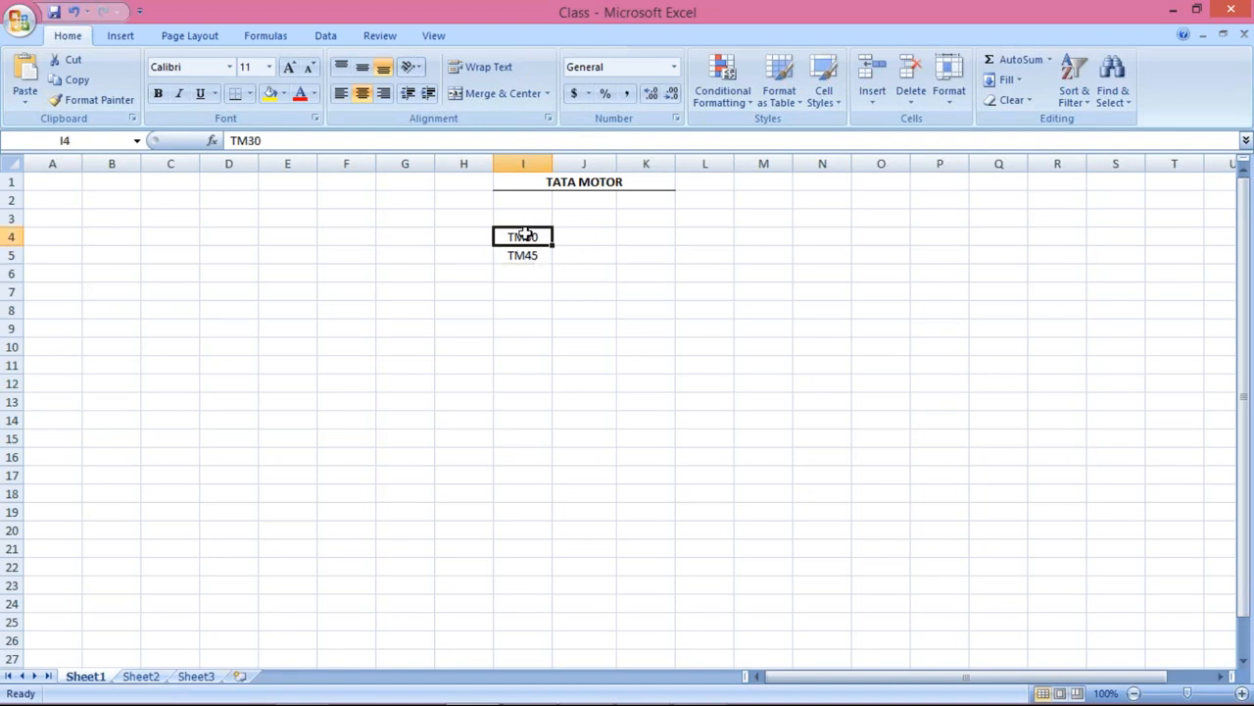
# Add the heading XYZ LTD in cell J3 and make it bold.
pyautogui.click(591, 237)
pyautogui.press('Up')
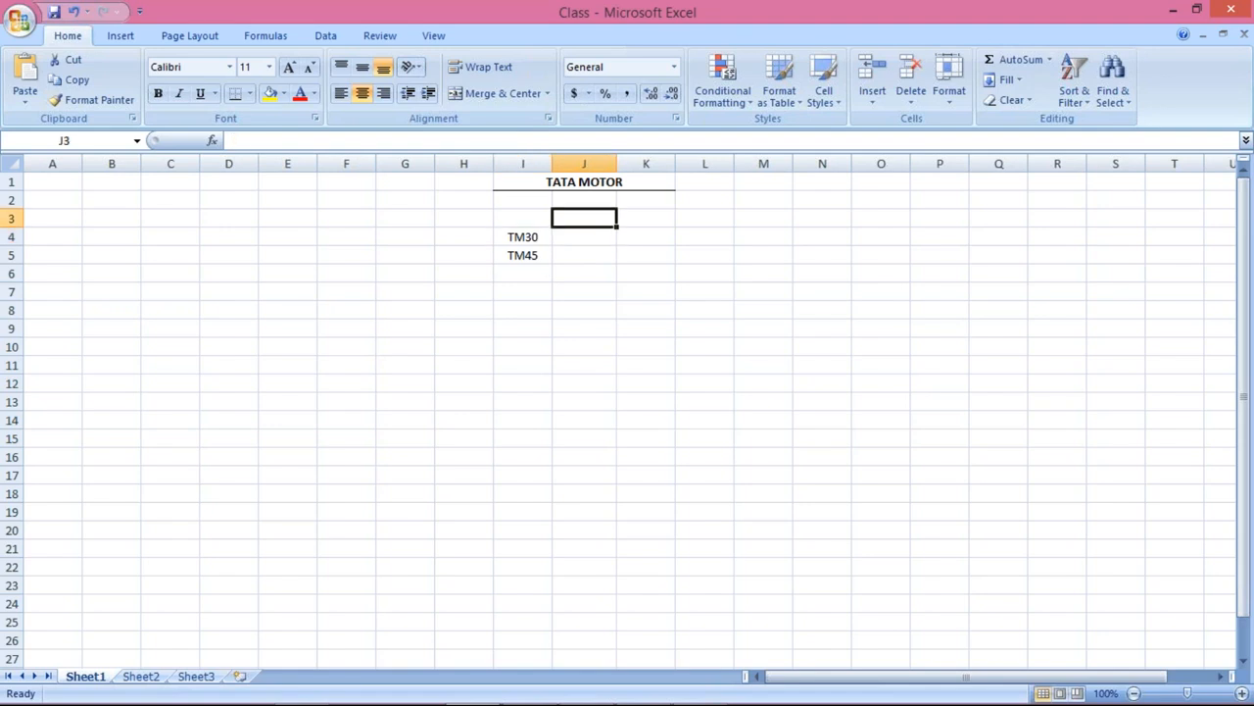
pyautogui.write('XYZ L')
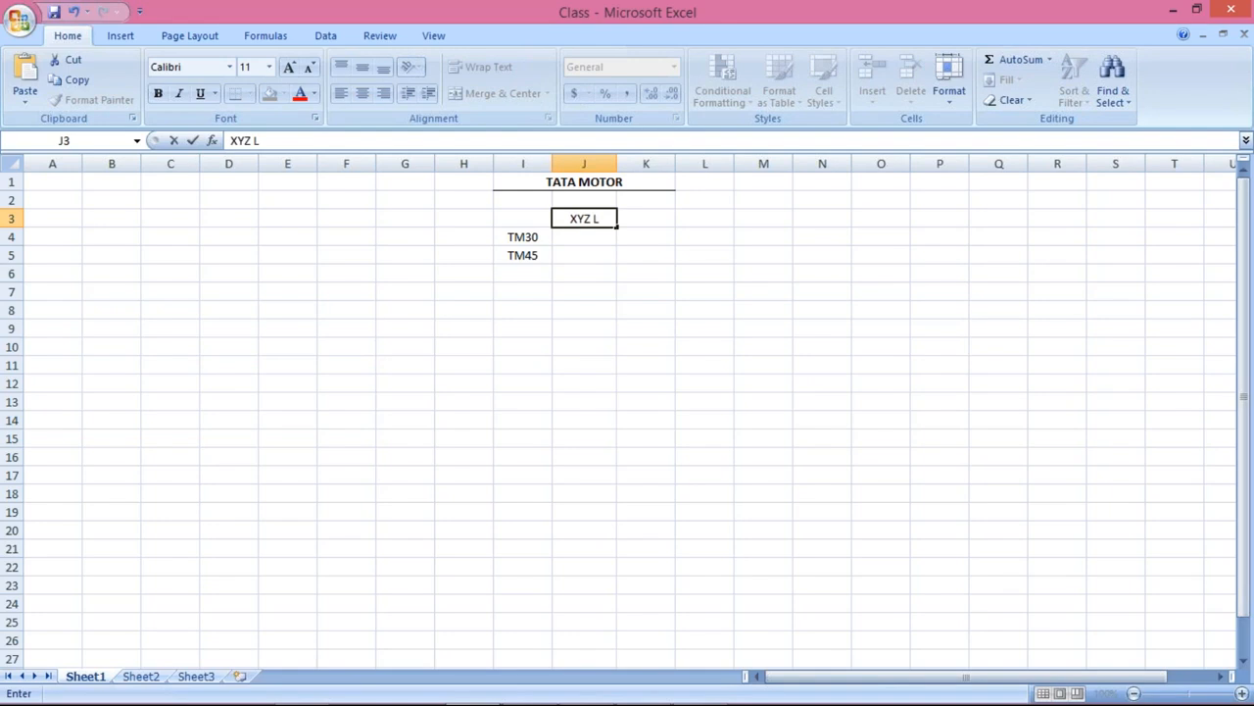
pyautogui.write('TD')
pyautogui.press('Return')
pyautogui.press('Up')
pyautogui.hotkey('ctrl', 'b')
# Enter TM30 in cell J4 under the XYZ LTD heading.
pyautogui.click(597, 239)
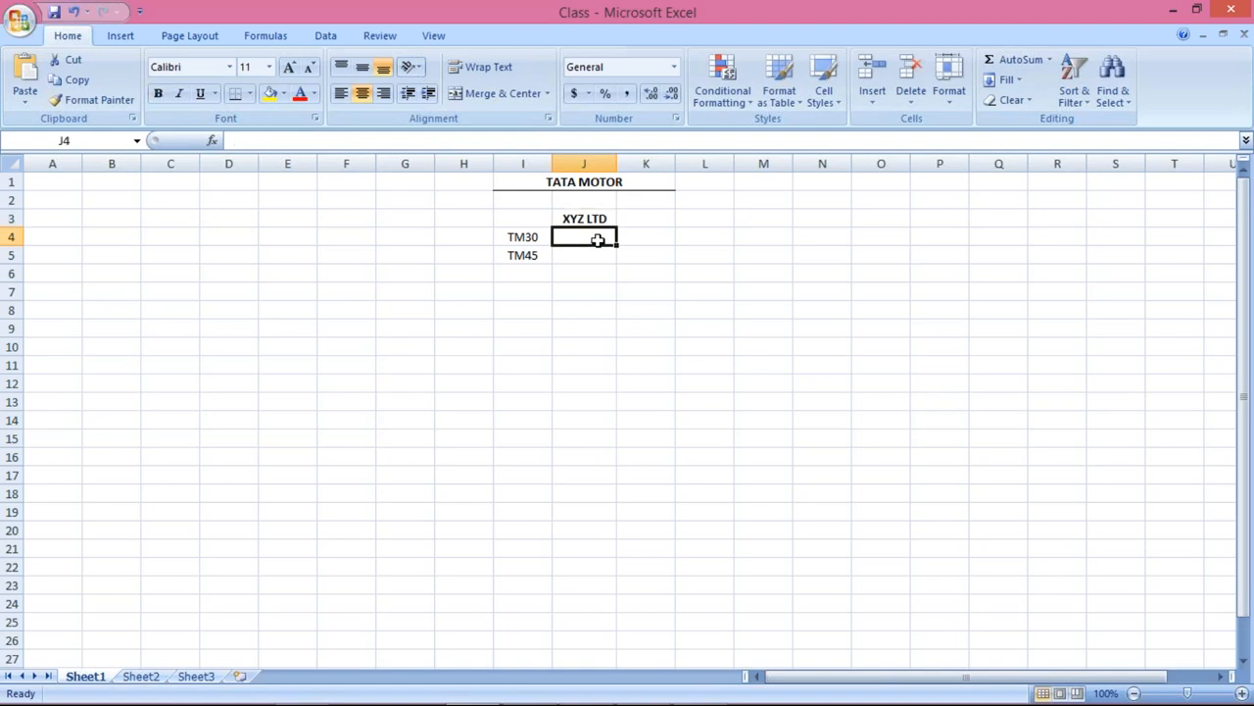
pyautogui.click(536, 268)
pyautogui.click(581, 240)
pyautogui.write('TM30')
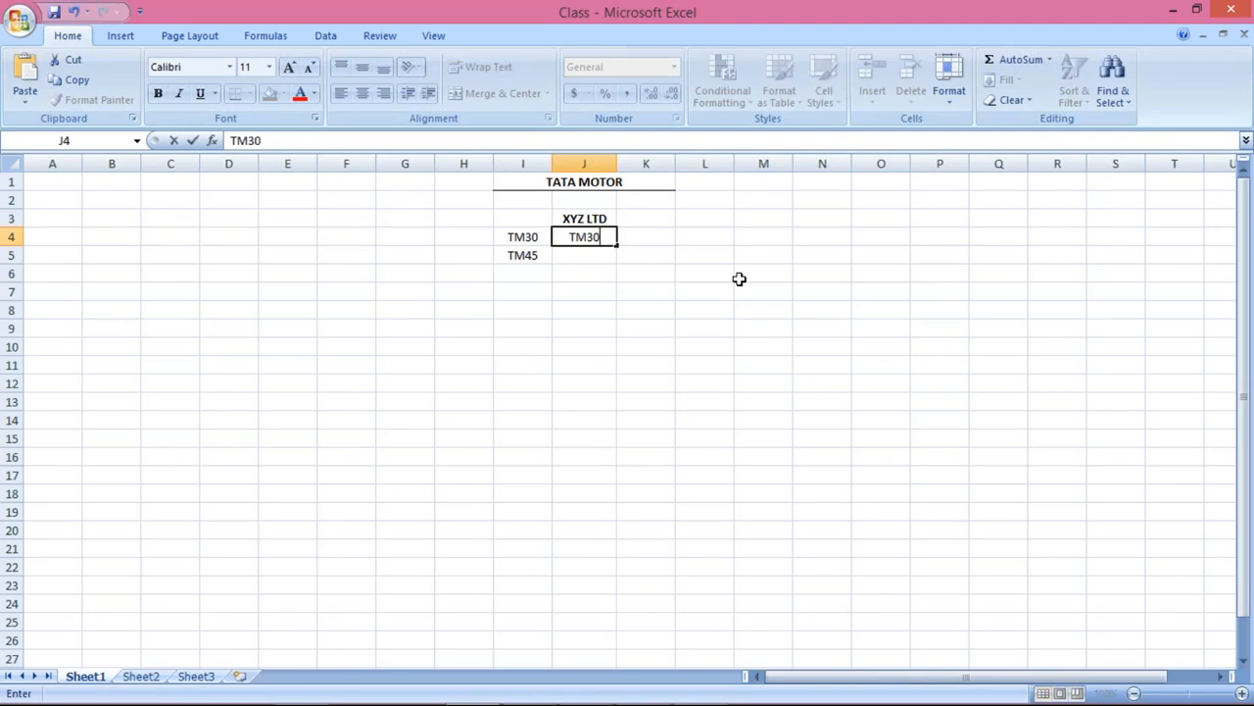
pyautogui.press('Return')
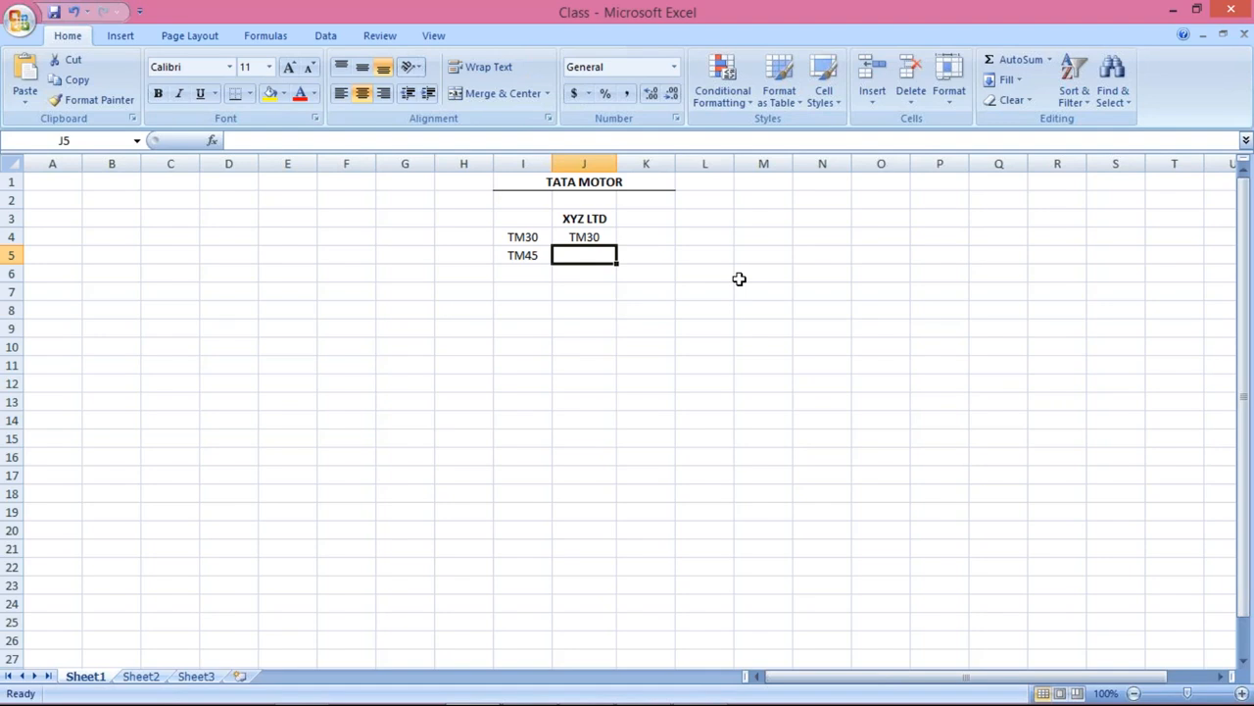
pyautogui.click(589, 234)
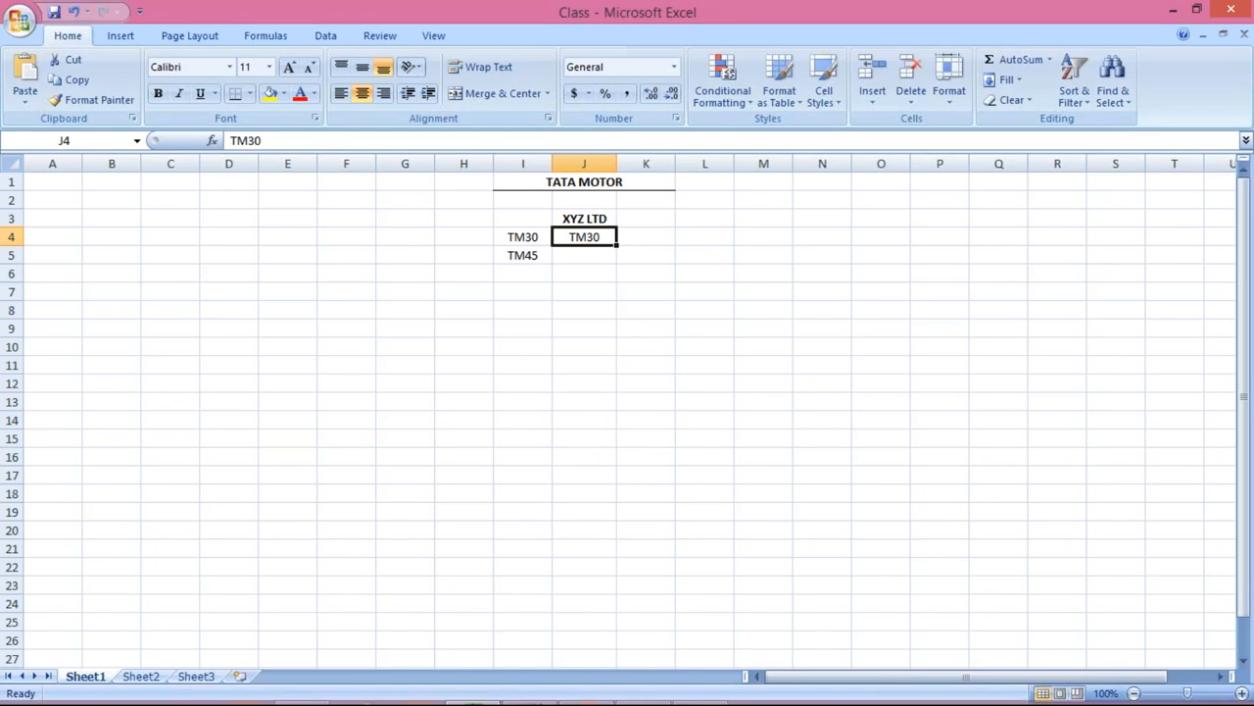
# Switch to SAP Logon, open the FICO connection and log on by entering the account password.
pyautogui.click(529, 686)
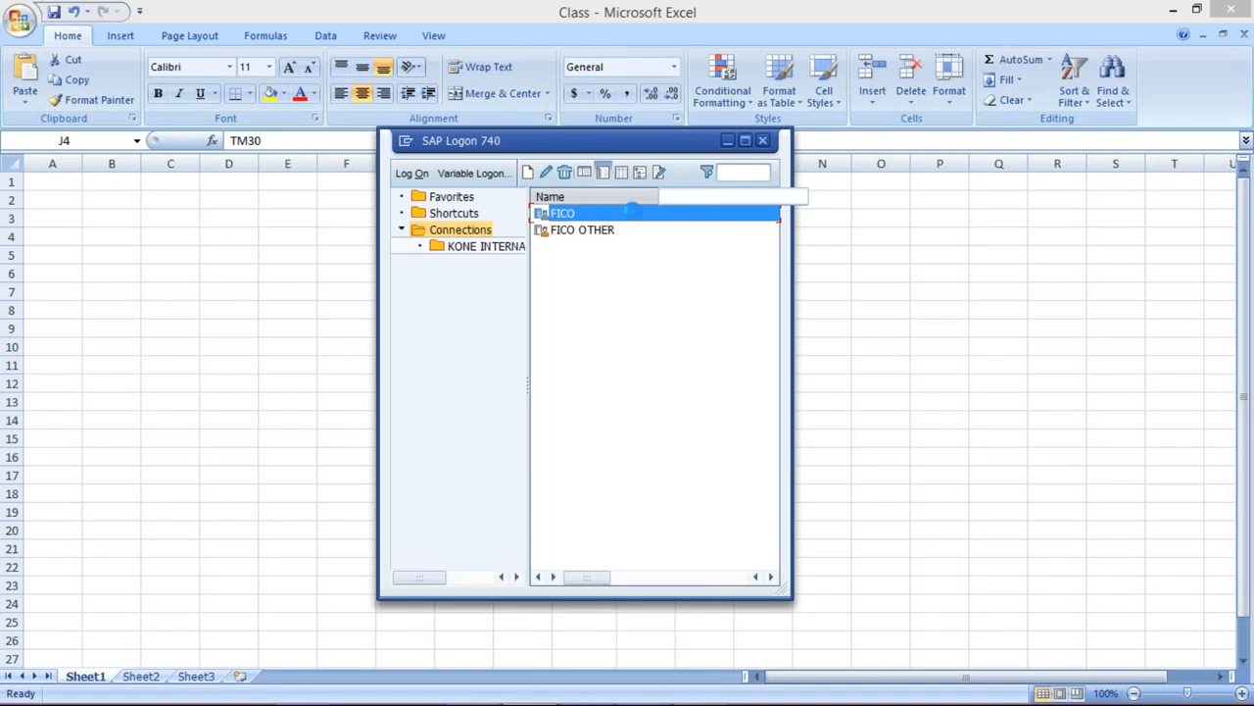
pyautogui.press('Return')
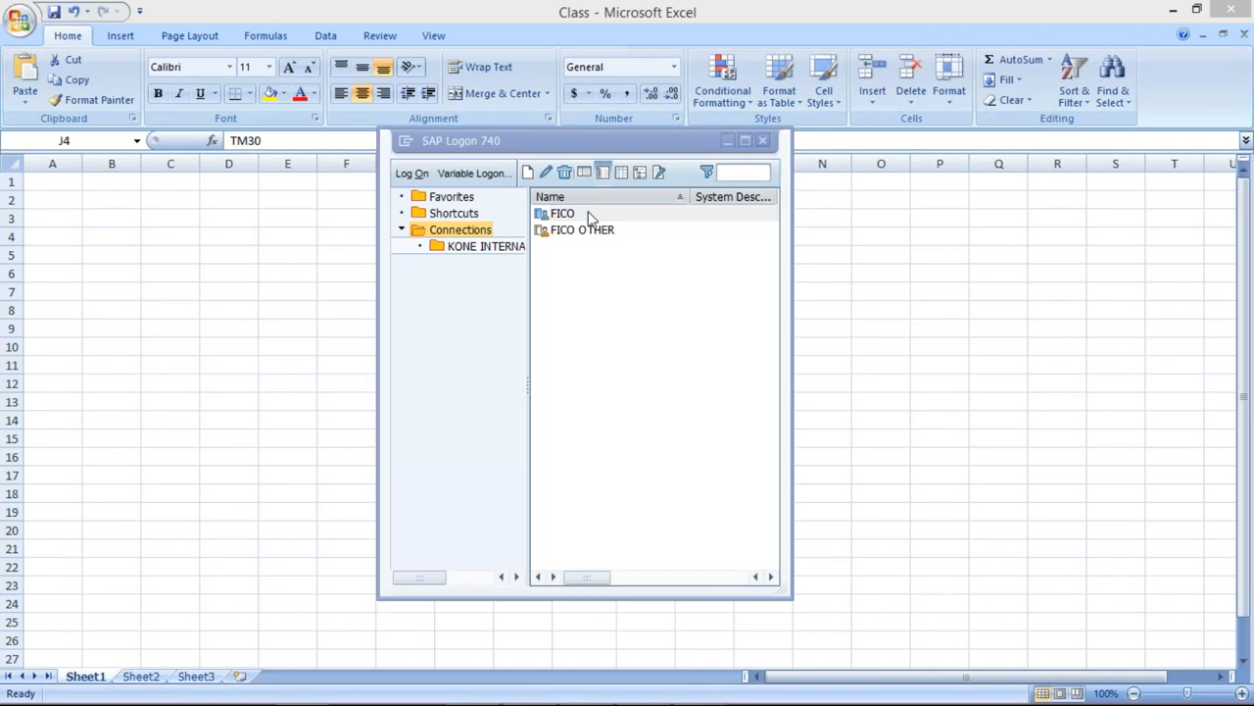
pyautogui.click(843, 233)
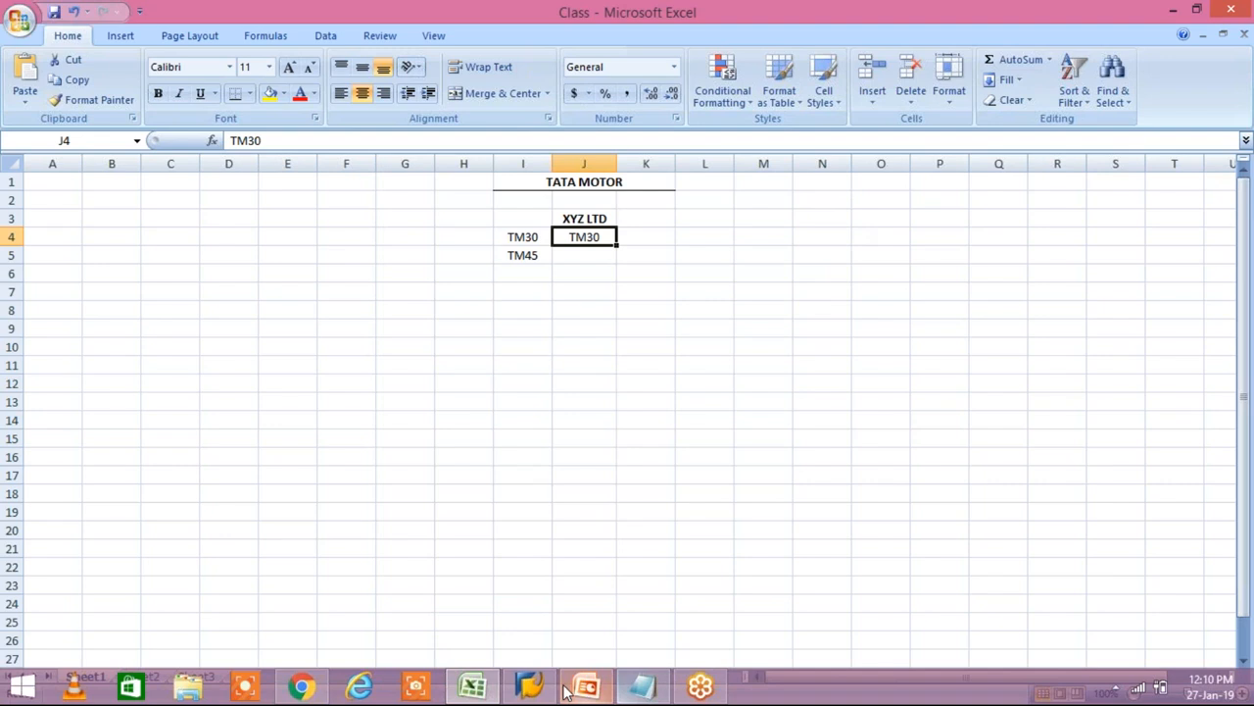
pyautogui.click(578, 688)
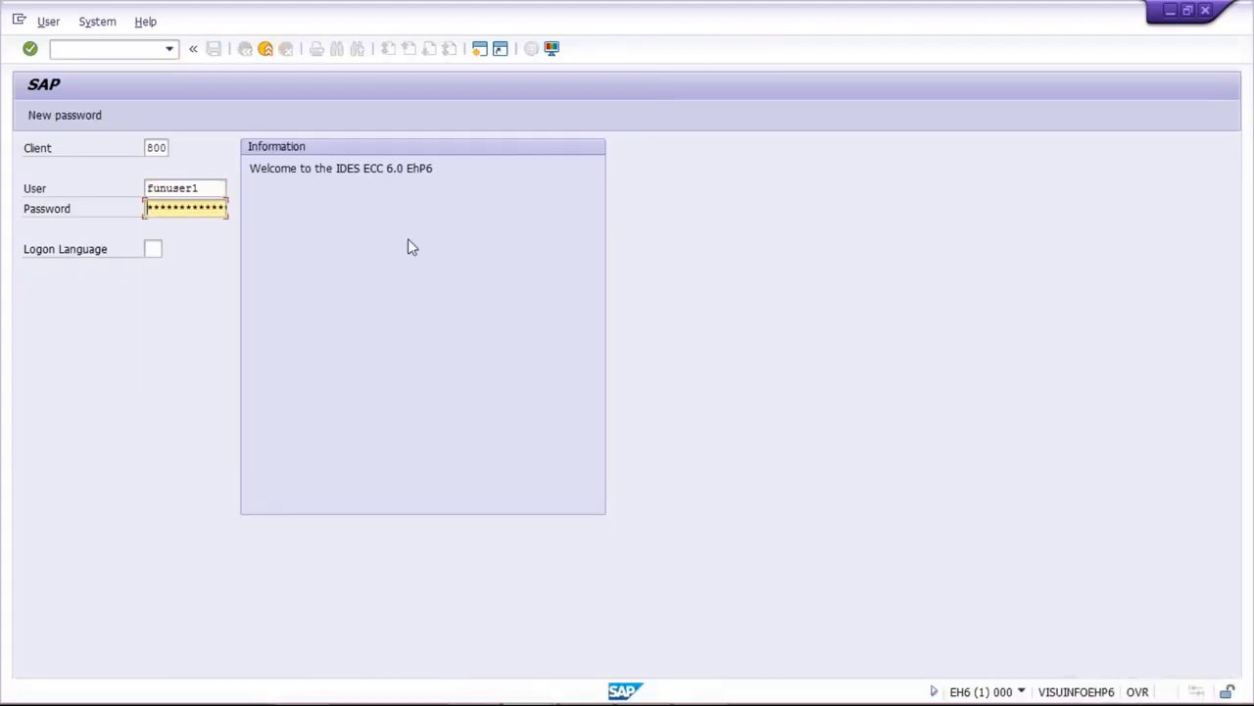
pyautogui.press('BackSpace')
pyautogui.write('******')
pyautogui.press('Return')
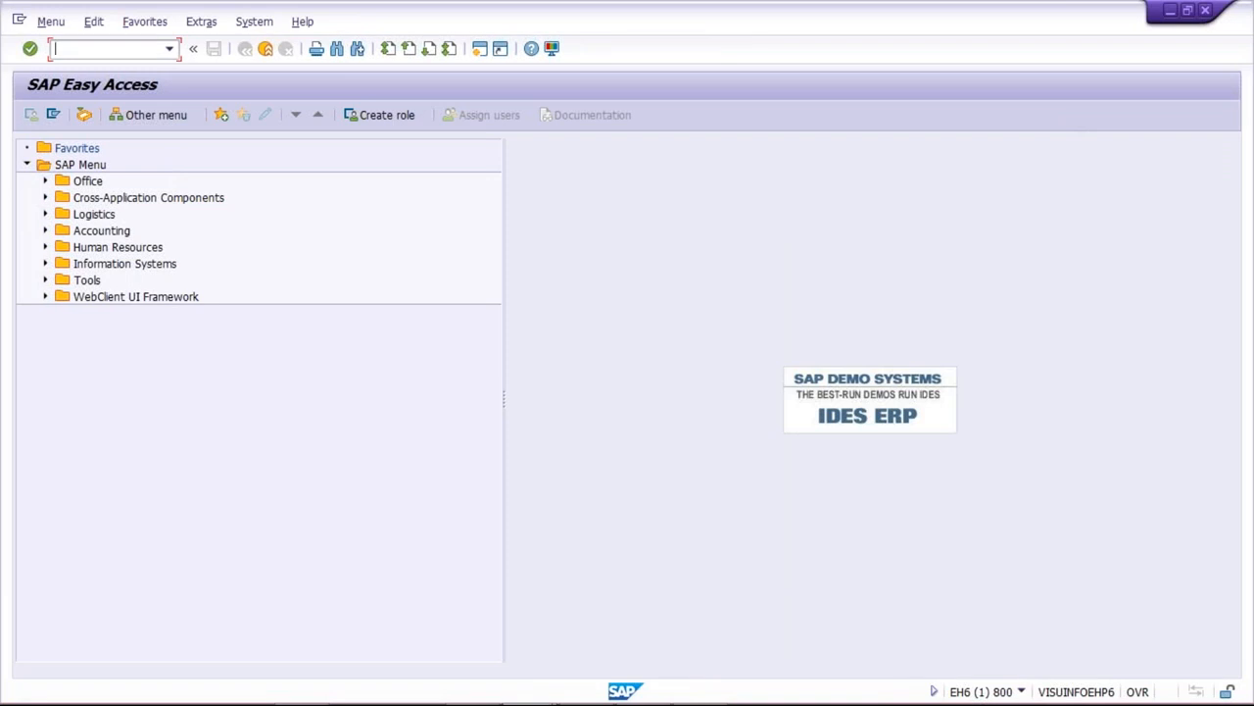
# Open the Change Vendor transaction and start Vendor Line Item Display (FBL1N) in a second session.
pyautogui.write('SE03')
pyautogui.press('Return')
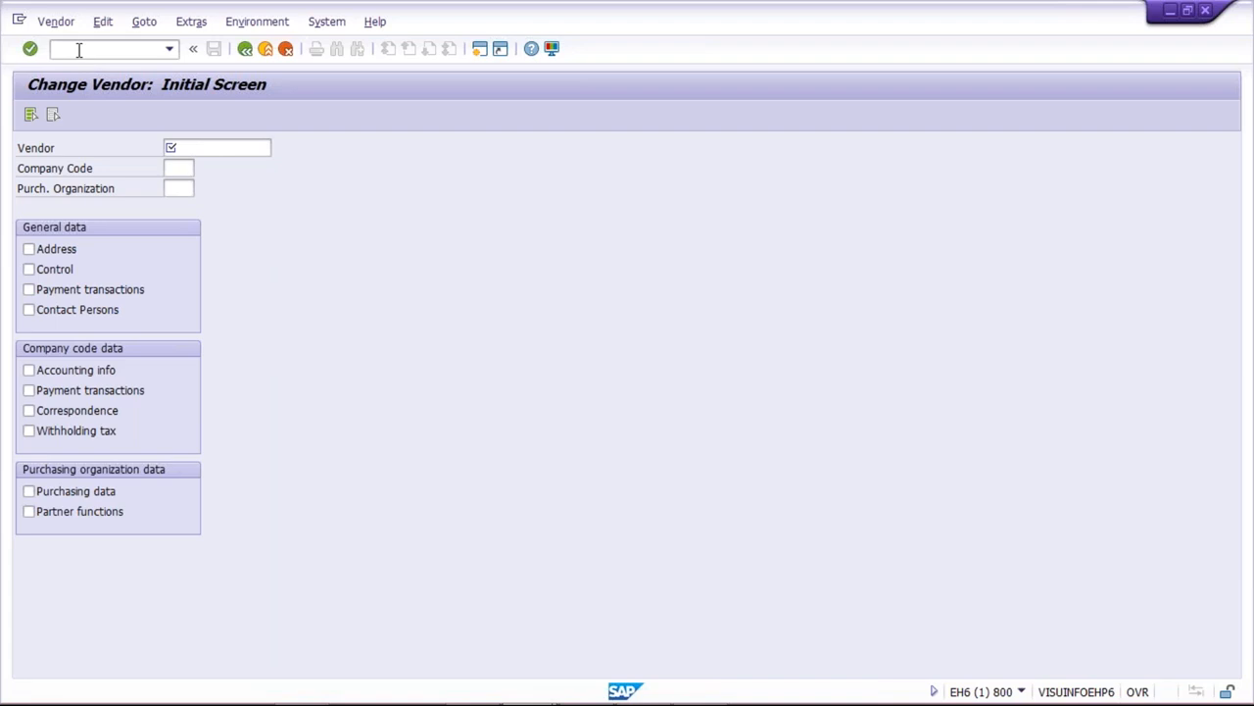
pyautogui.click(245, 49)
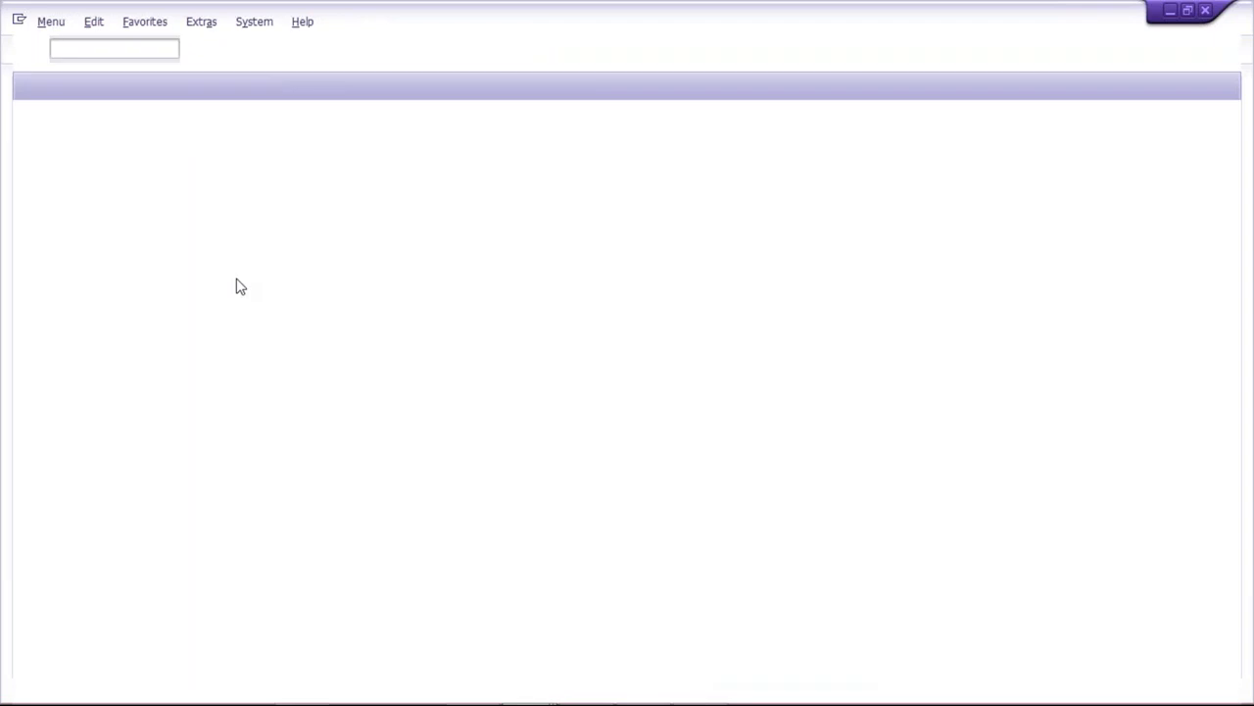
pyautogui.write('FBL1')
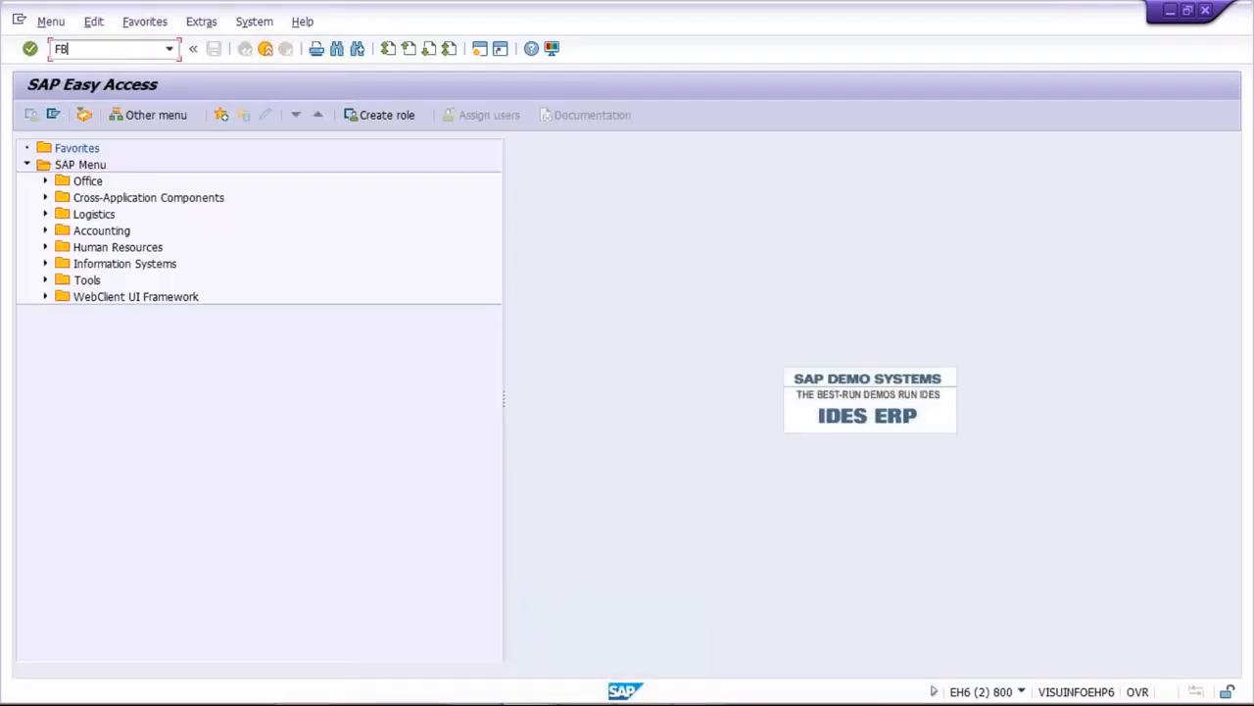
pyautogui.write('N')
pyautogui.press('Return')
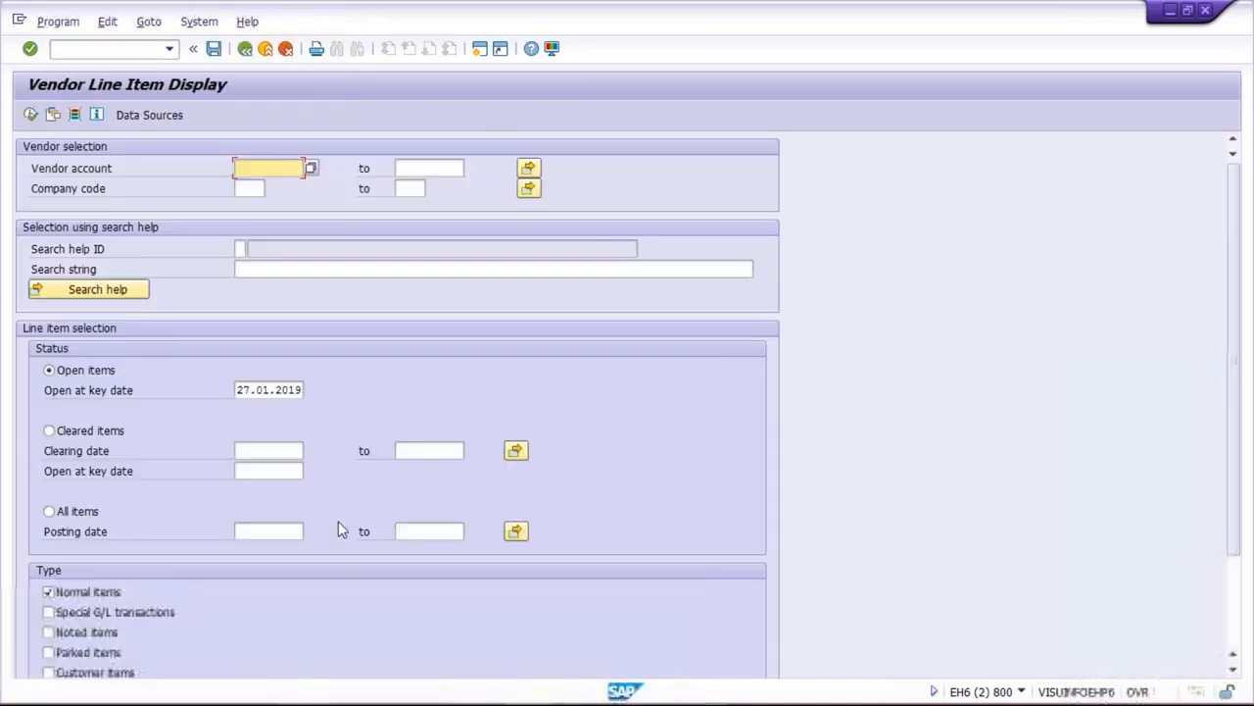
# In the Change Vendor session, enter the vendor number and company code TM01, and open the company code Payment transactions data.
pyautogui.moveTo(526, 698)
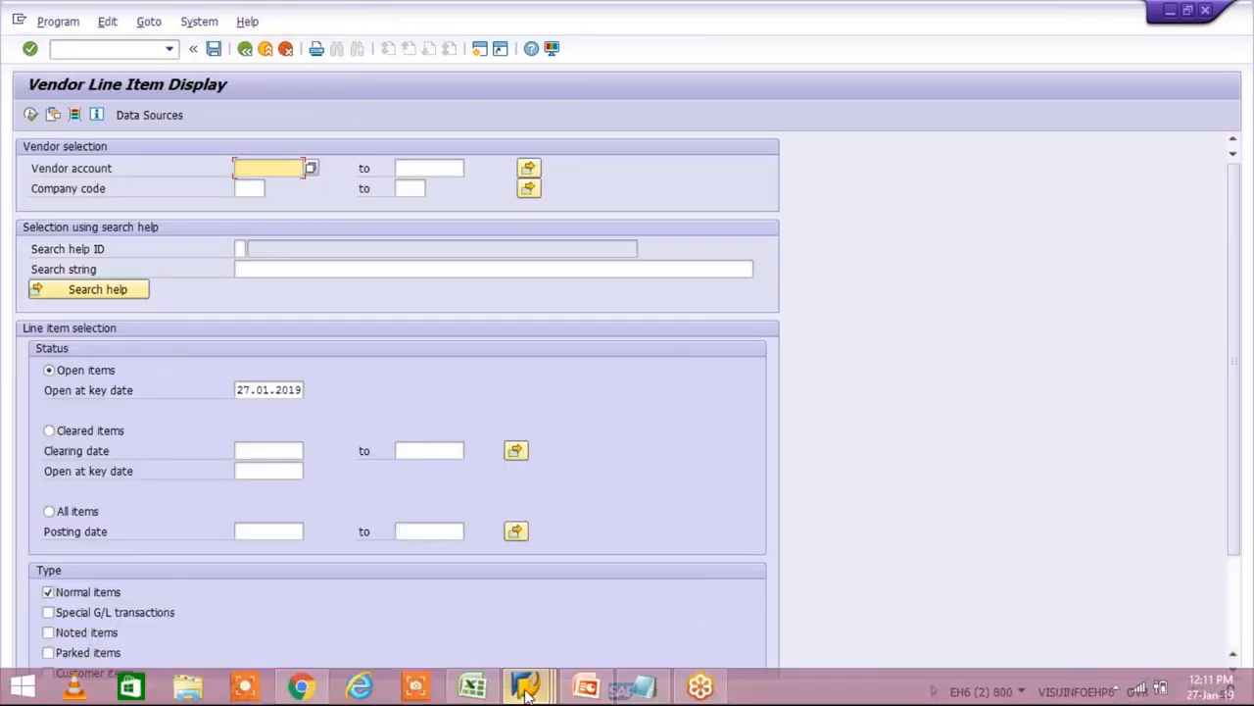
pyautogui.click(572, 583)
pyautogui.click(180, 164)
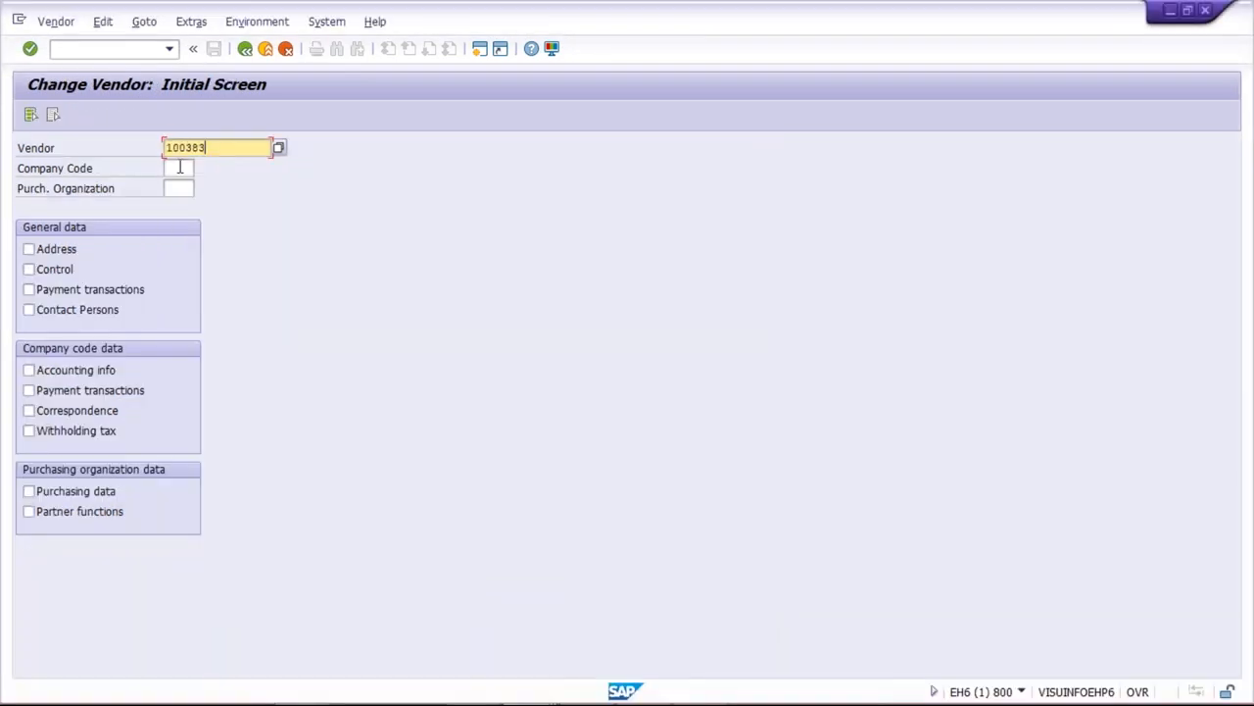
pyautogui.click(179, 167)
pyautogui.write('TM01')
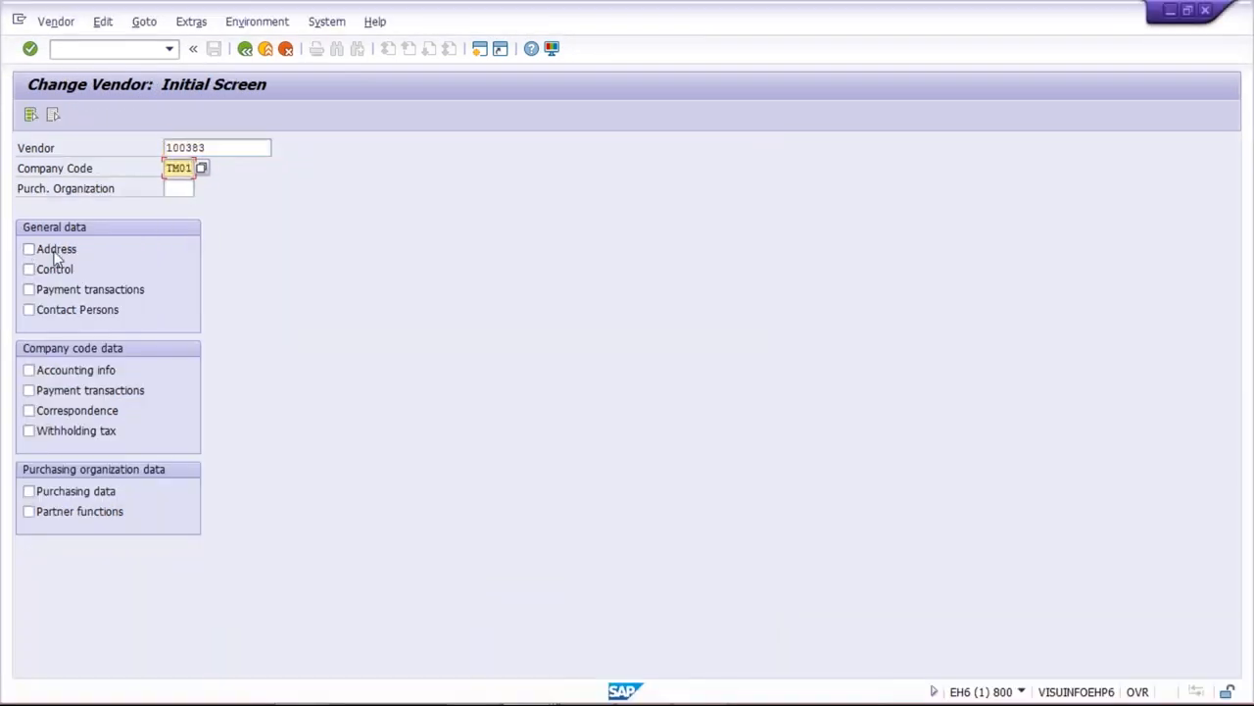
pyautogui.click(76, 390)
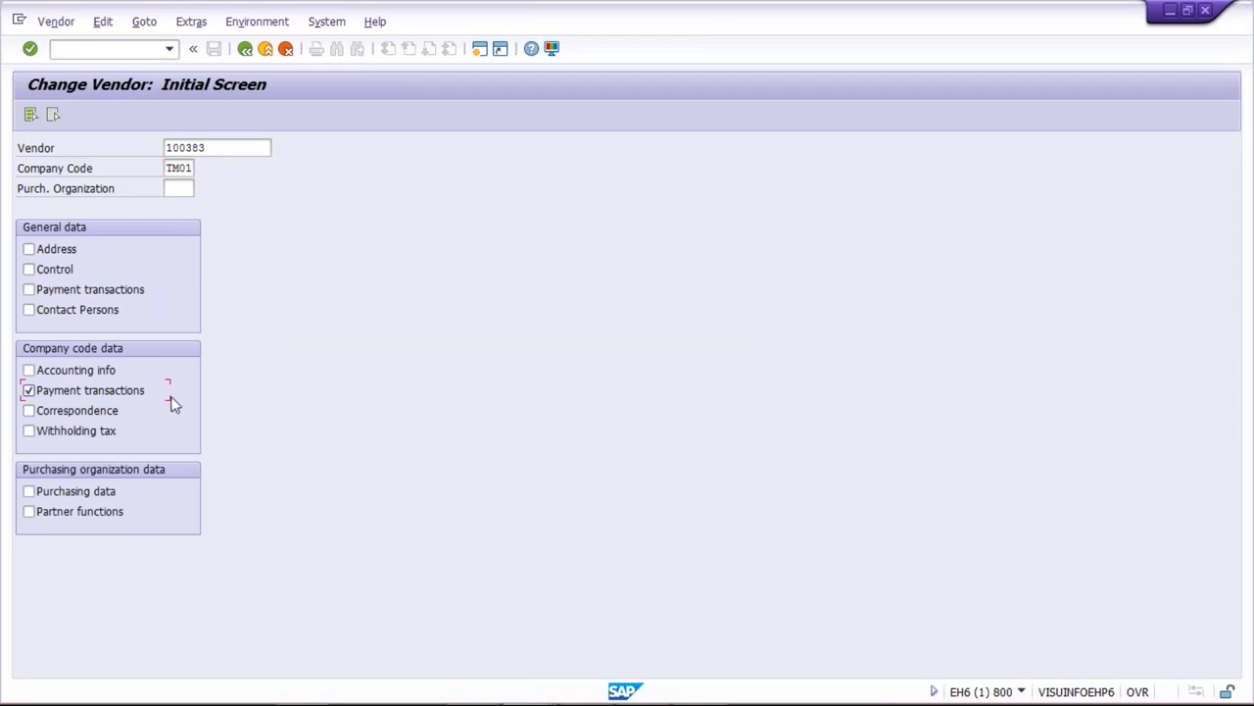
pyautogui.press('Return')
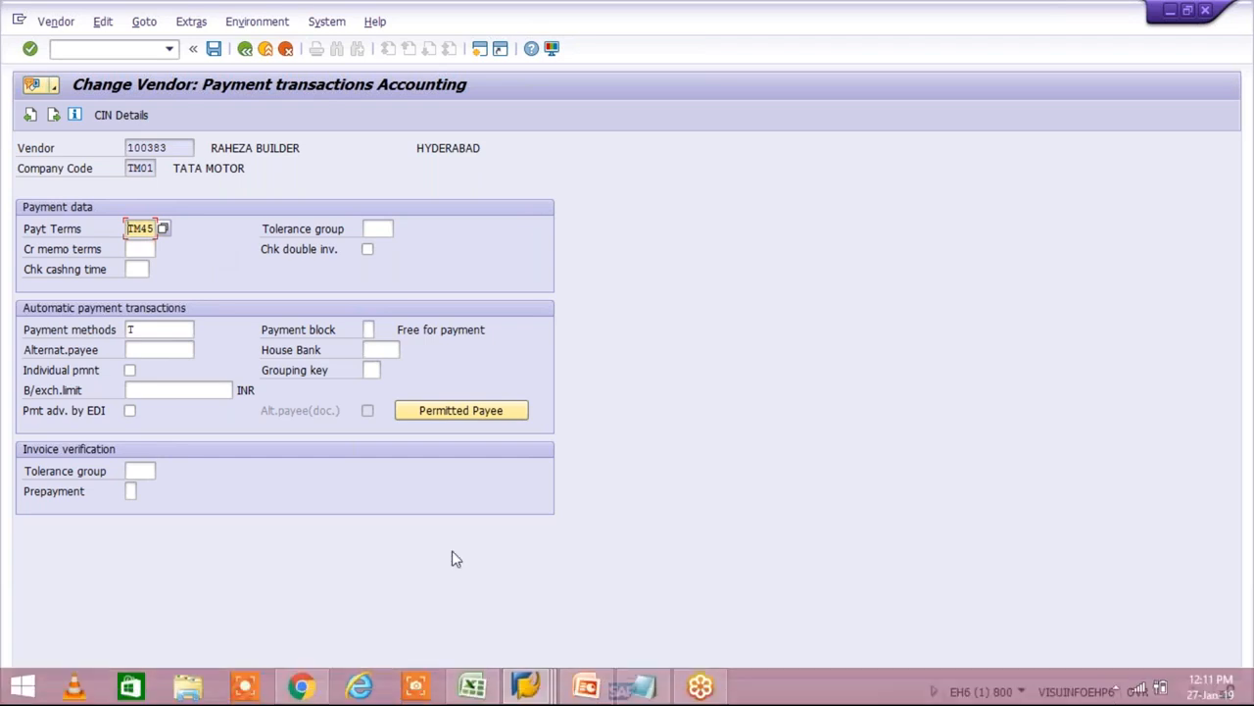
# In the Vendor Line Item Display session, list the same vendor's open items for company code tm01 and view the 10.000,00 INR invoice's details.
pyautogui.click(527, 691)
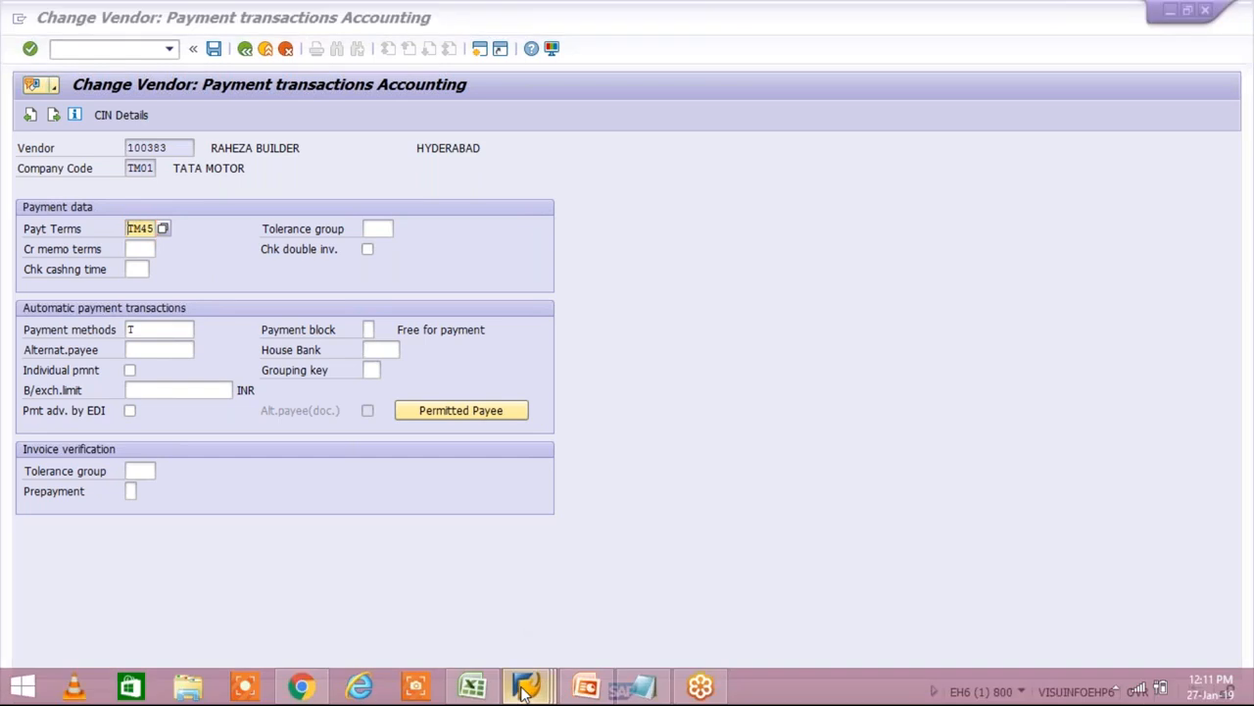
pyautogui.click(773, 585)
pyautogui.click(276, 168)
pyautogui.click(249, 190)
pyautogui.click(249, 189)
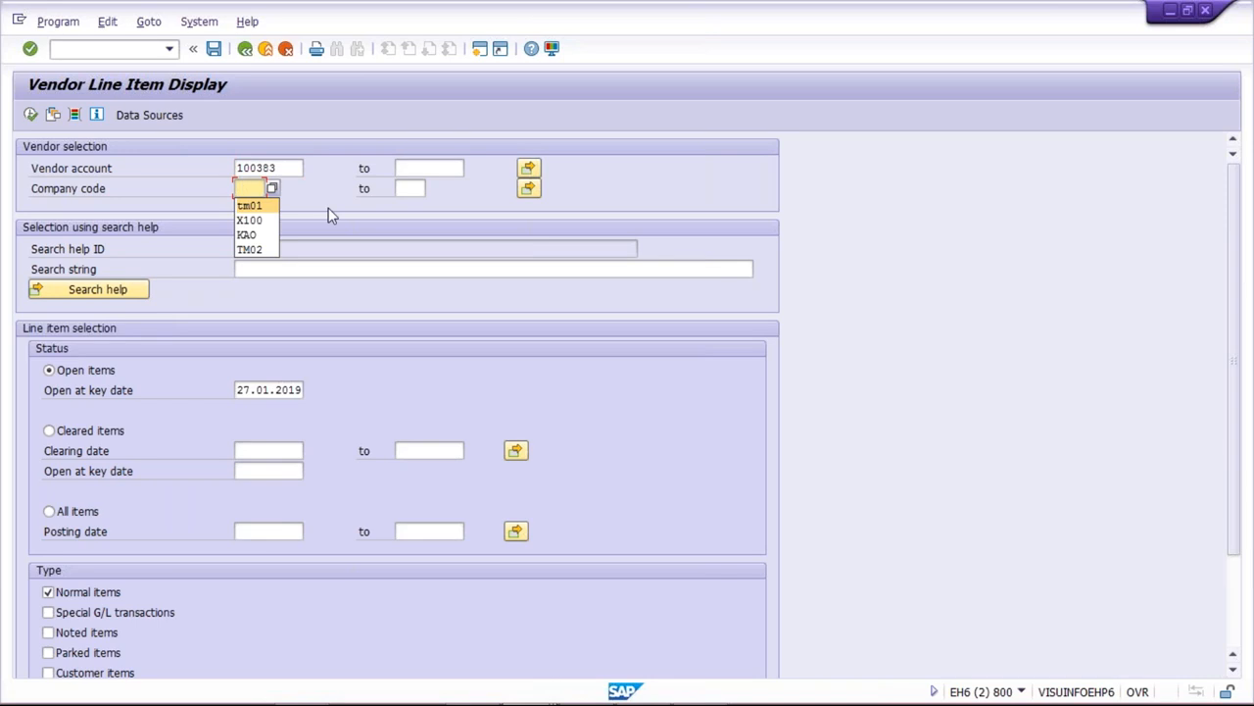
pyautogui.press('Return')
pyautogui.click(30, 115)
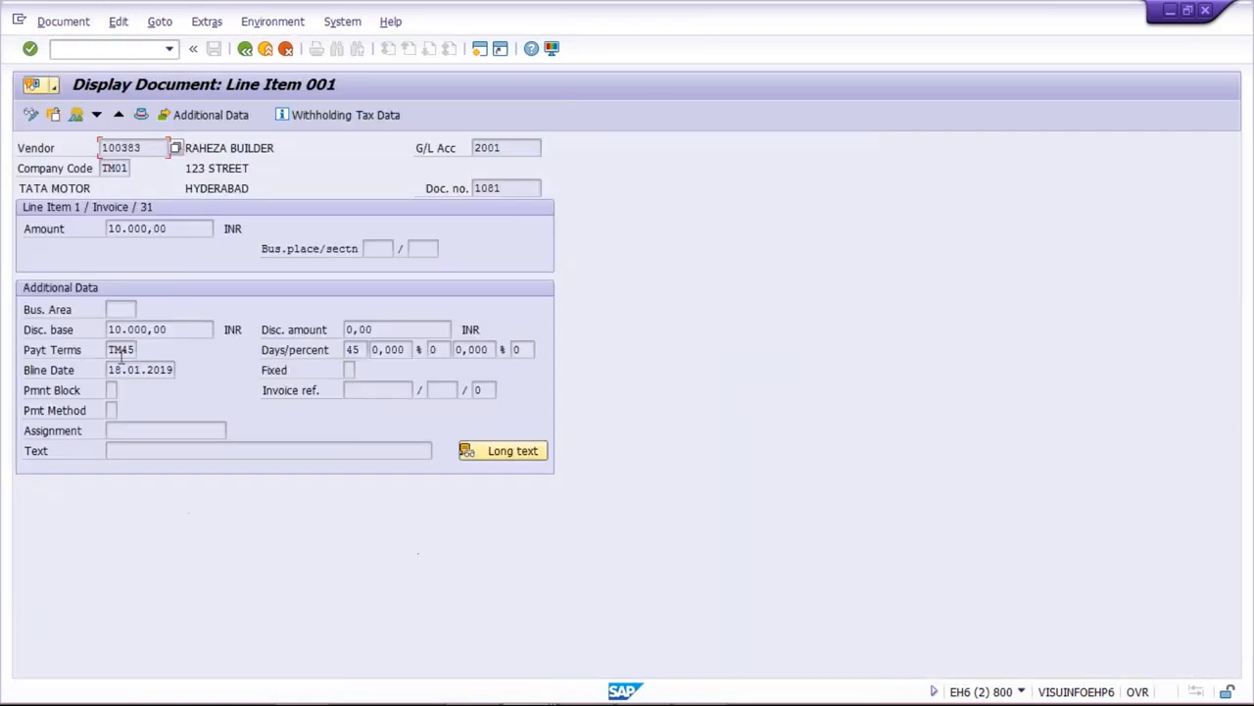
pyautogui.click(245, 49)
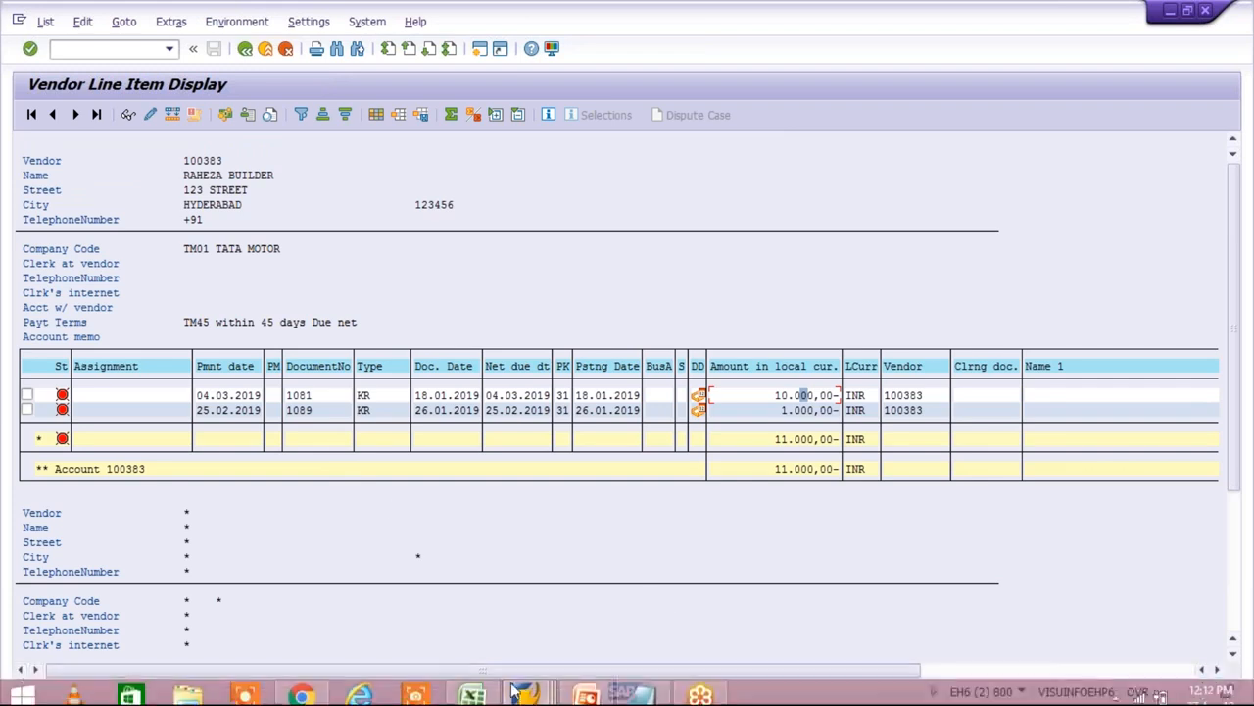
# Return to the vendor's Payment transactions Accounting screen in the Change Vendor session.
pyautogui.click(527, 689)
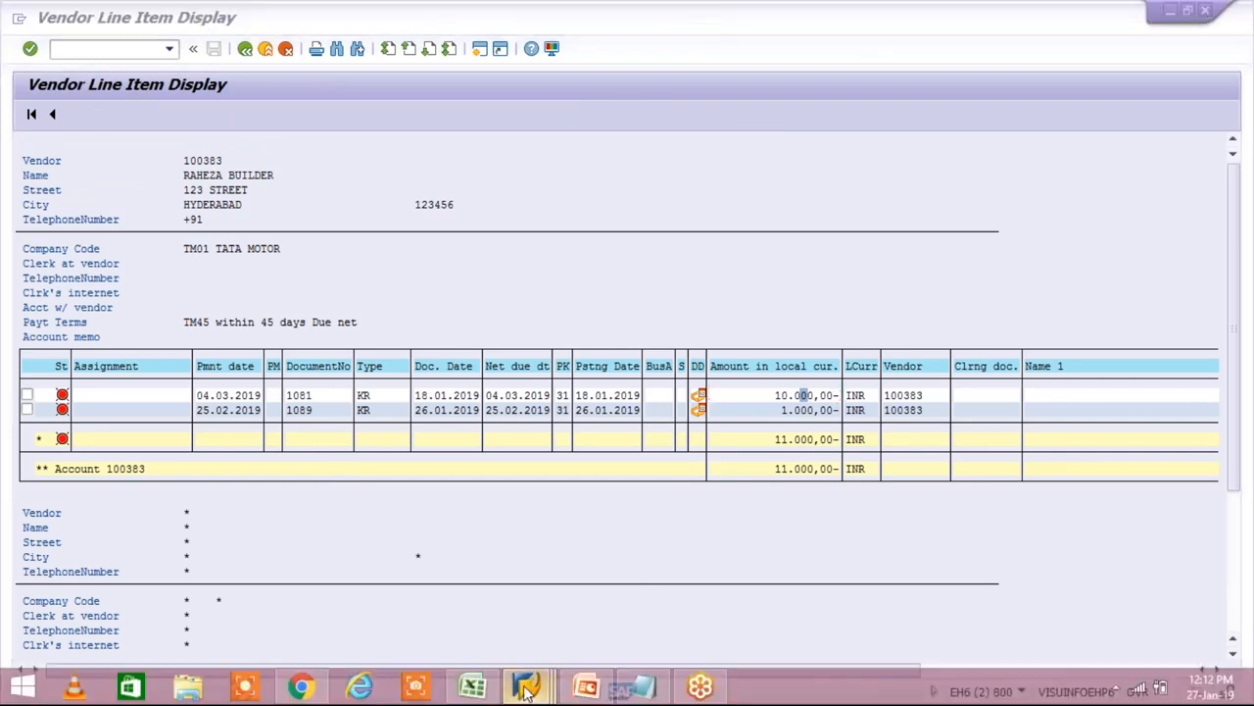
pyautogui.moveTo(527, 689)
pyautogui.moveTo(529, 586)
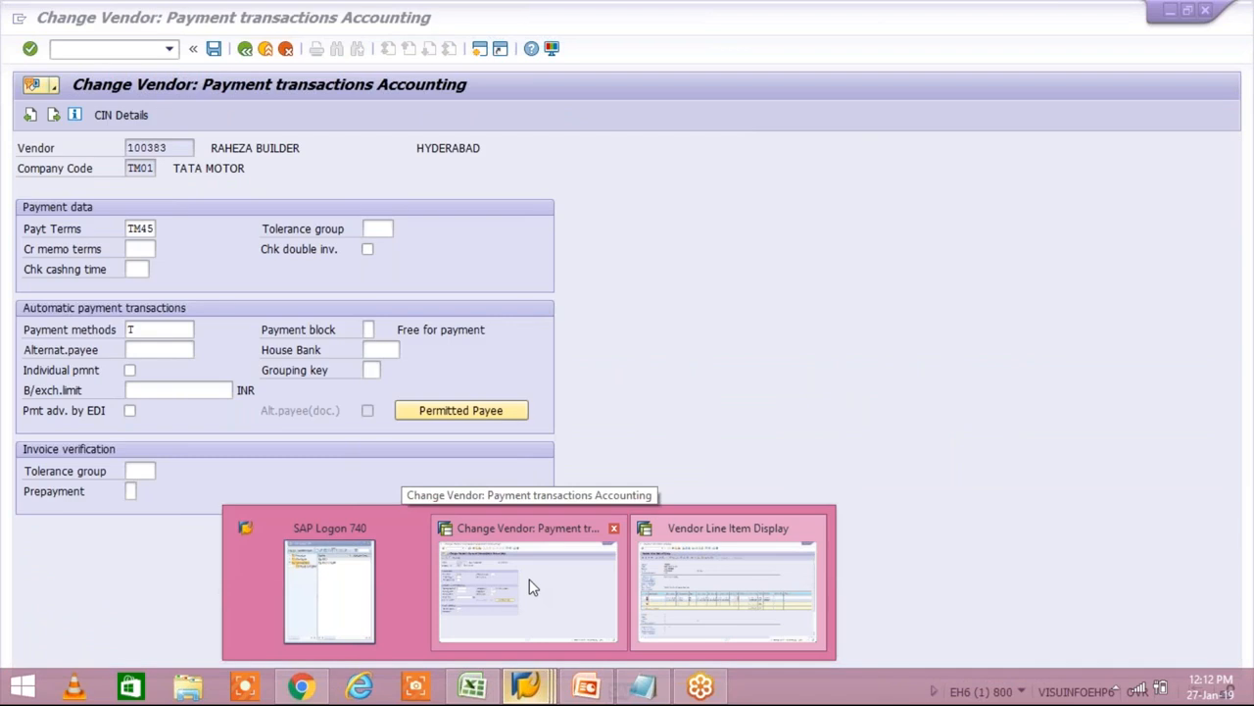
pyautogui.click(529, 586)
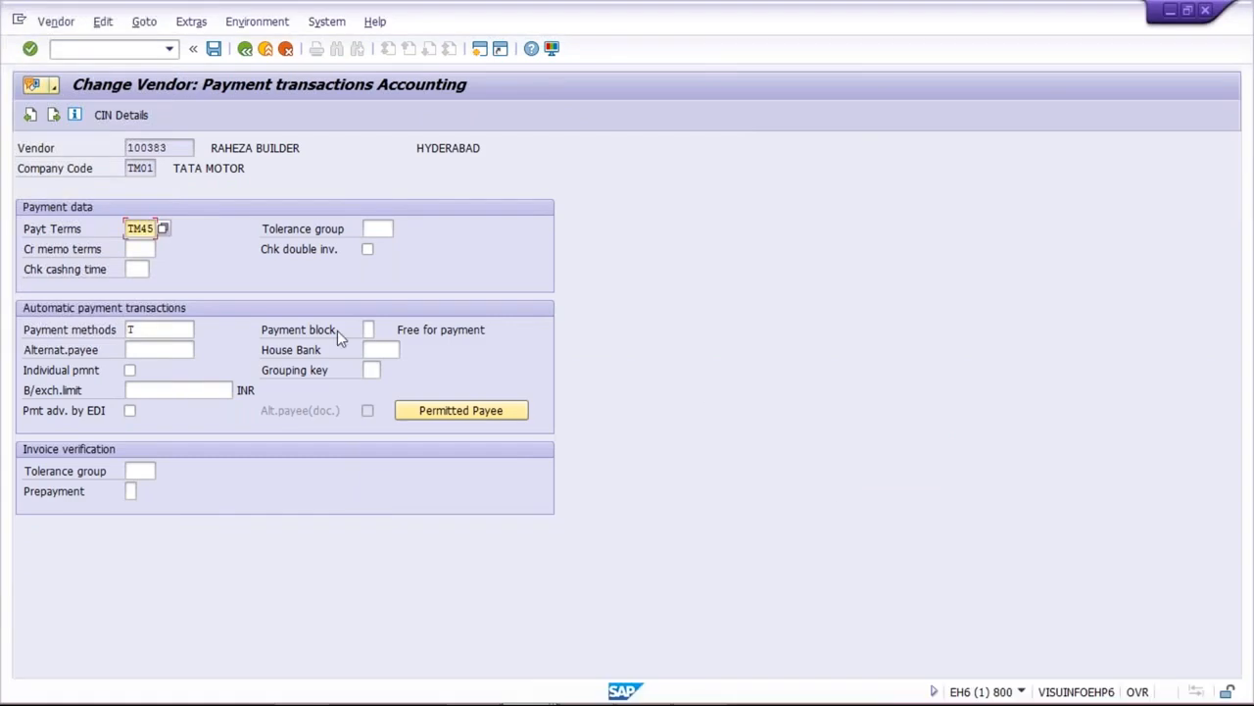
# Set the vendor's payment terms to TM30 in the Payment transactions Accounting data and save the vendor.
pyautogui.press('BackSpace')
pyautogui.press('BackSpace')
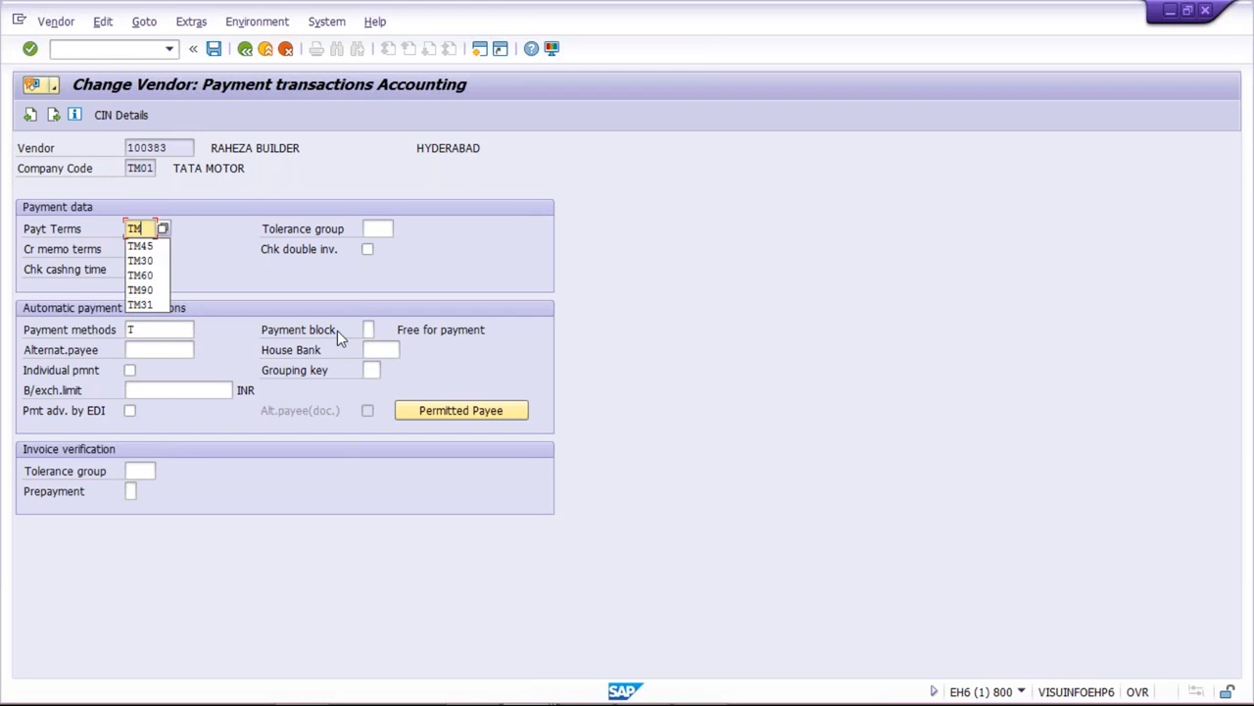
pyautogui.write('30')
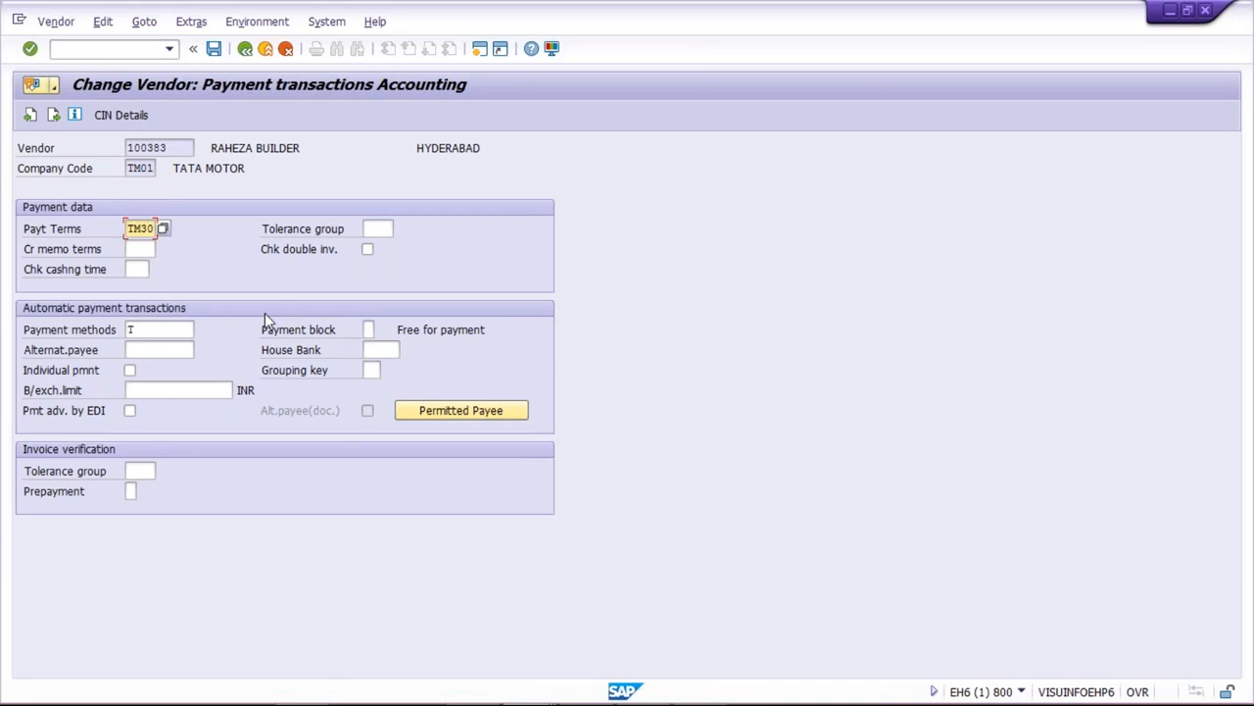
pyautogui.press('Return')
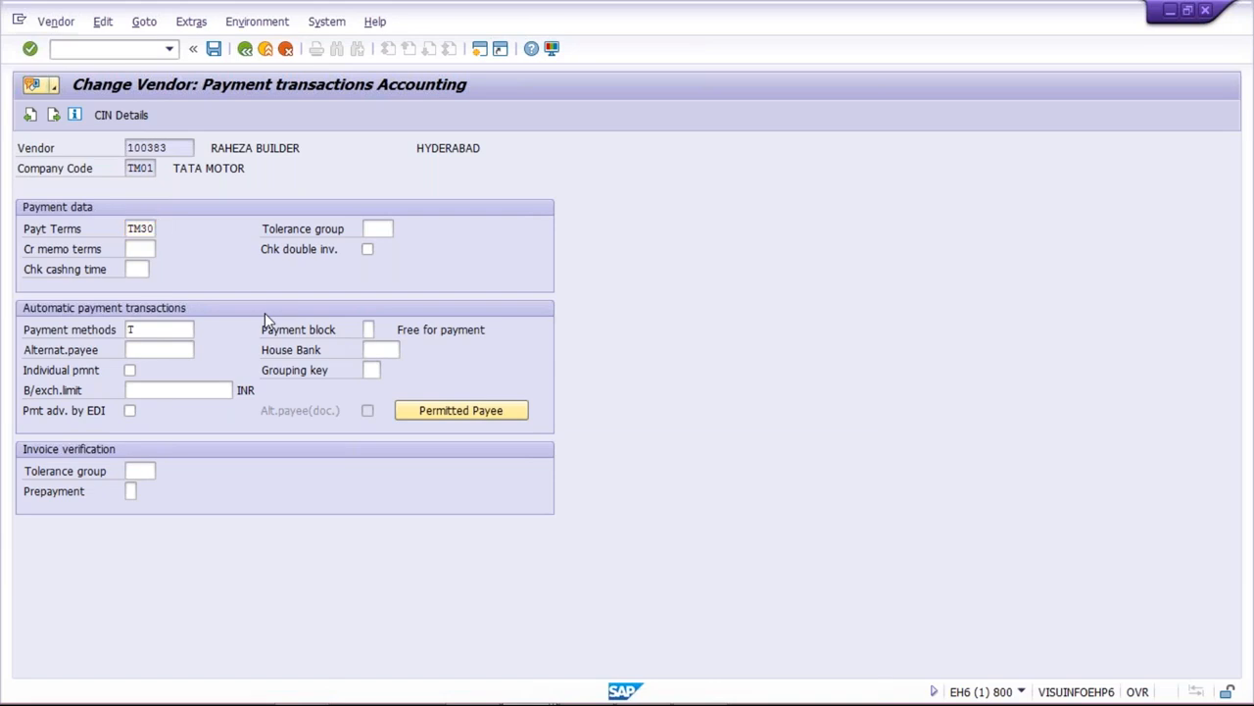
pyautogui.hotkey('ctrl', 's')
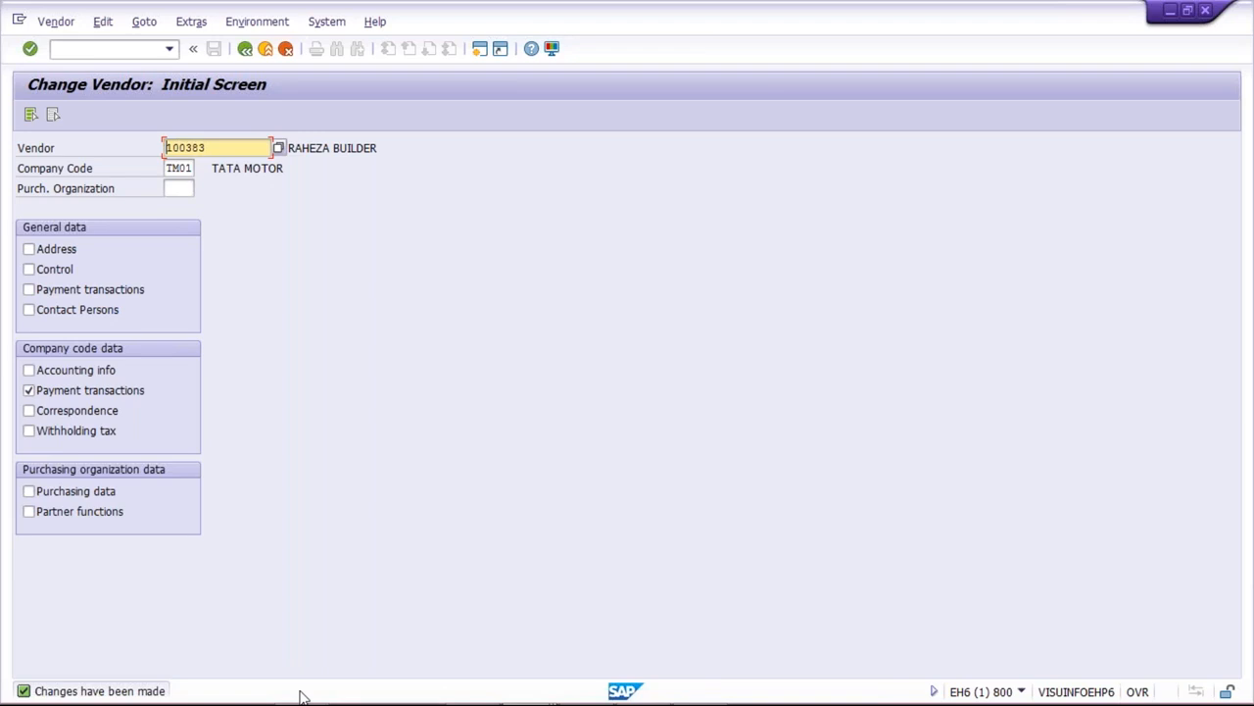
# Switch to the Vendor Line Item Display session and review the payment terms and due dates of the vendor's open invoices.
pyautogui.moveTo(299, 698)
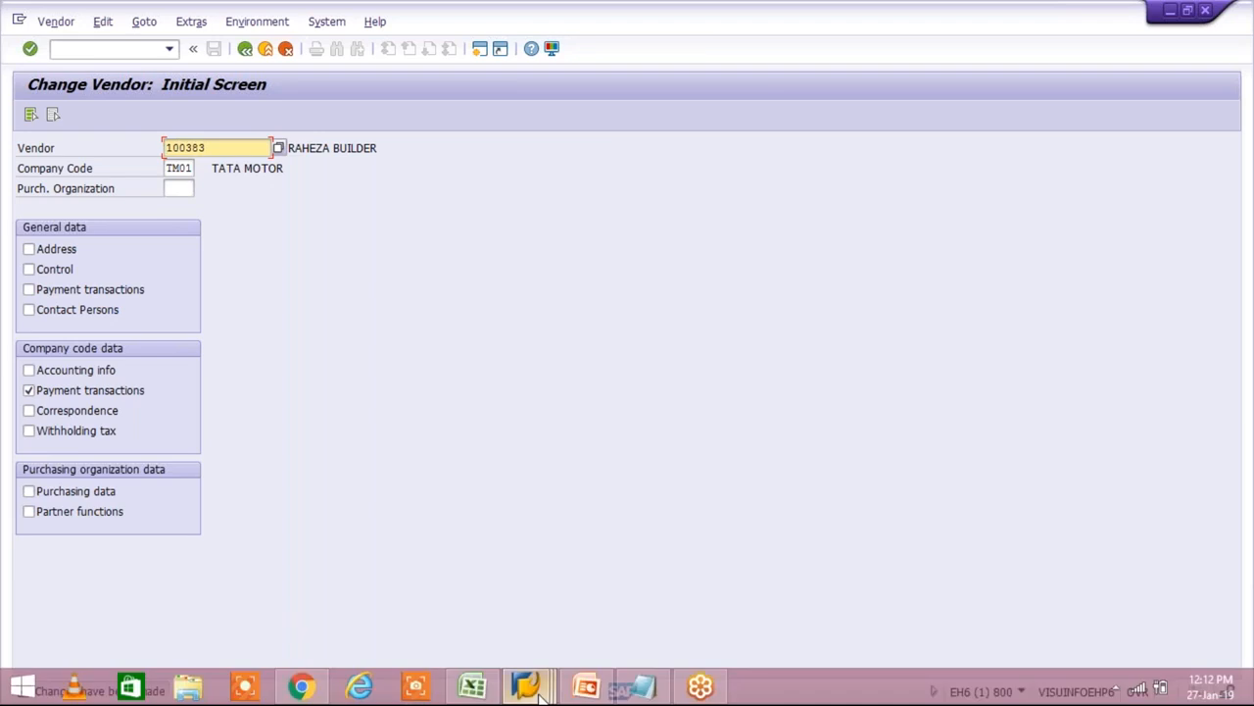
pyautogui.moveTo(541, 692)
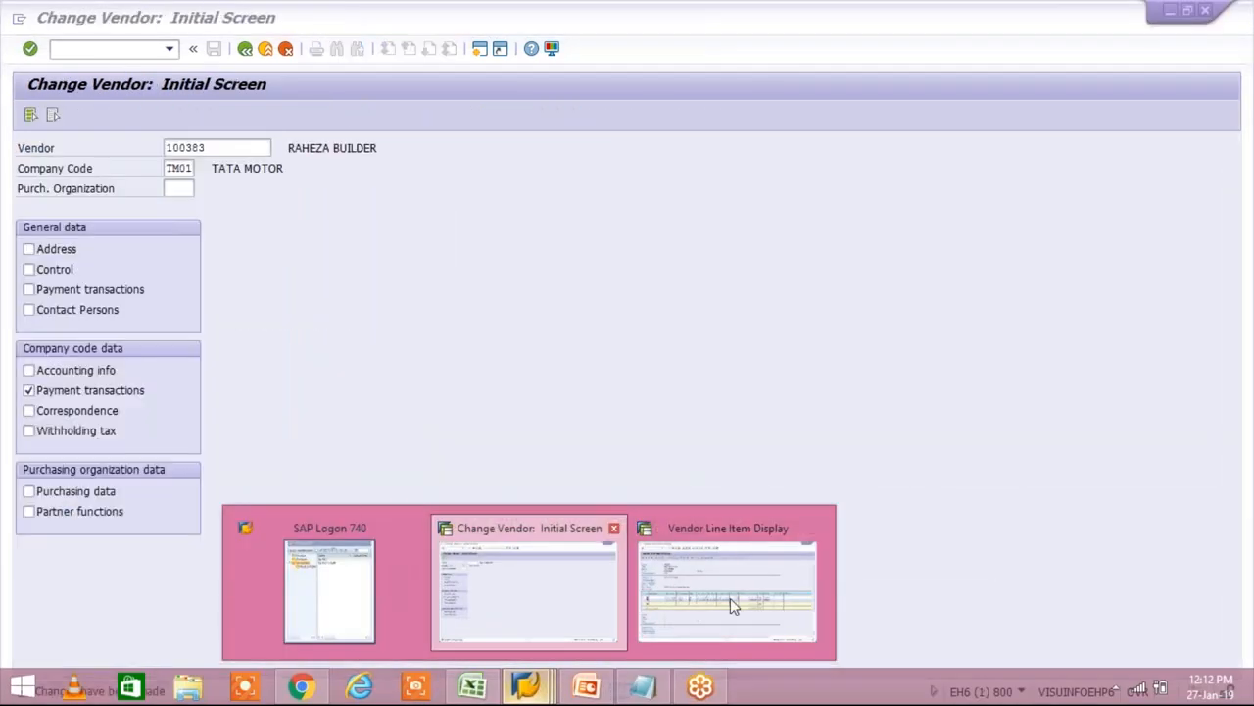
pyautogui.click(730, 598)
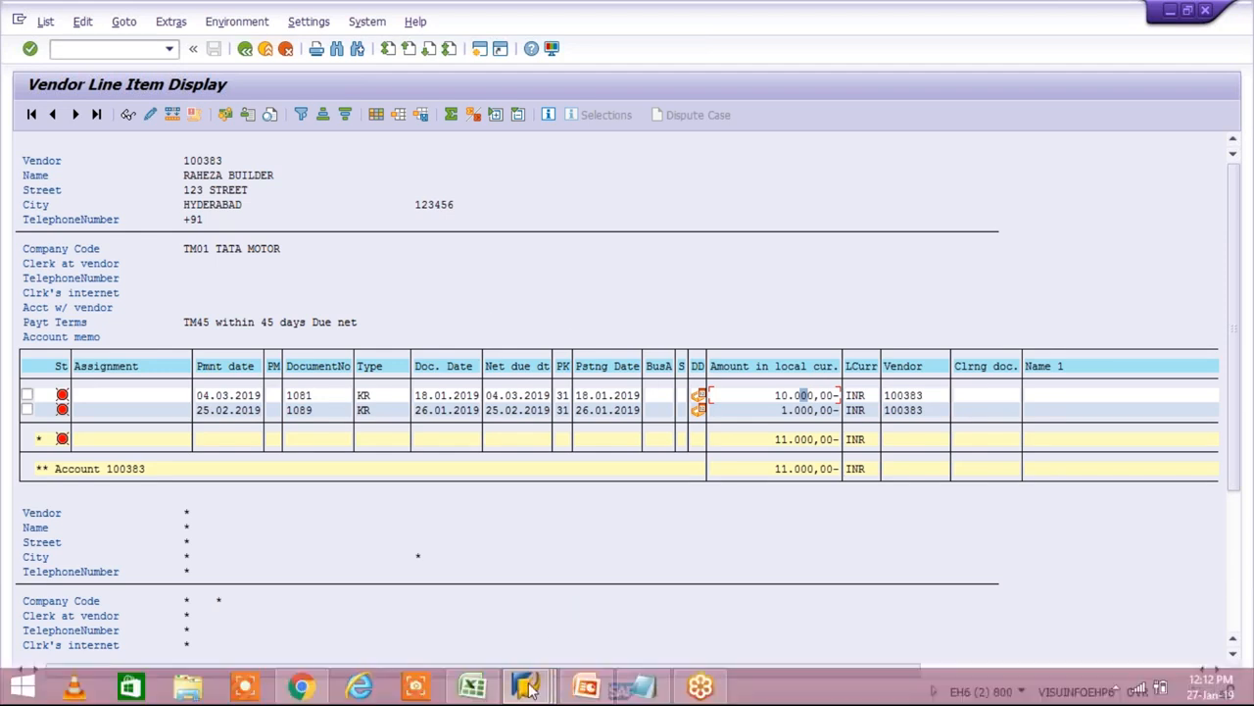
pyautogui.click(531, 692)
pyautogui.click(775, 534)
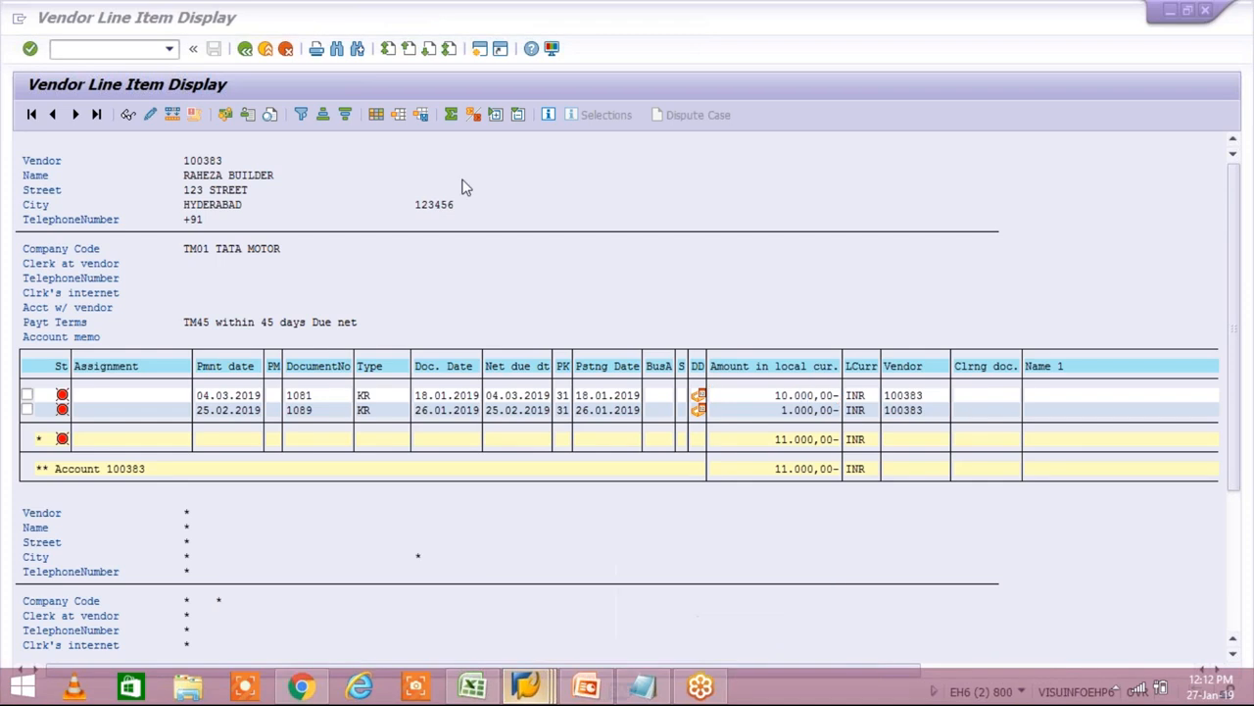
# Create a new SAP session and open the Terms of Payment configuration (OBB8) in it.
pyautogui.click(479, 55)
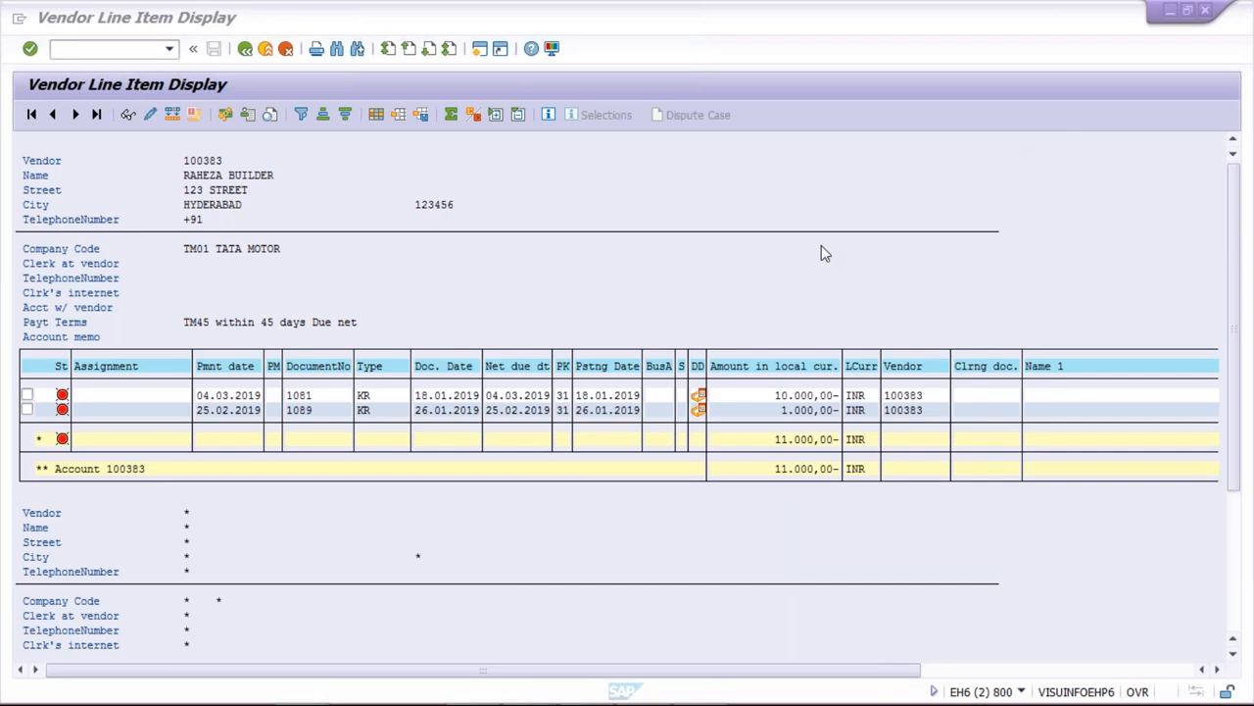
pyautogui.click(803, 262)
pyautogui.moveTo(562, 696)
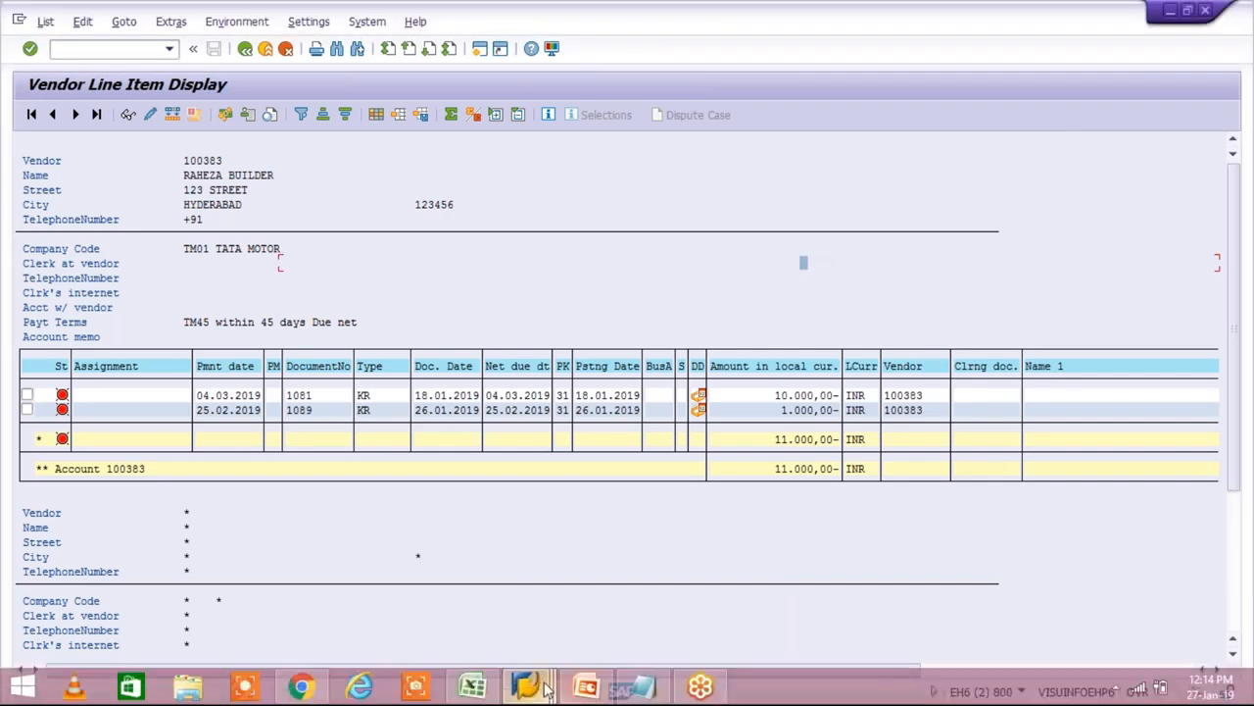
pyautogui.click(541, 689)
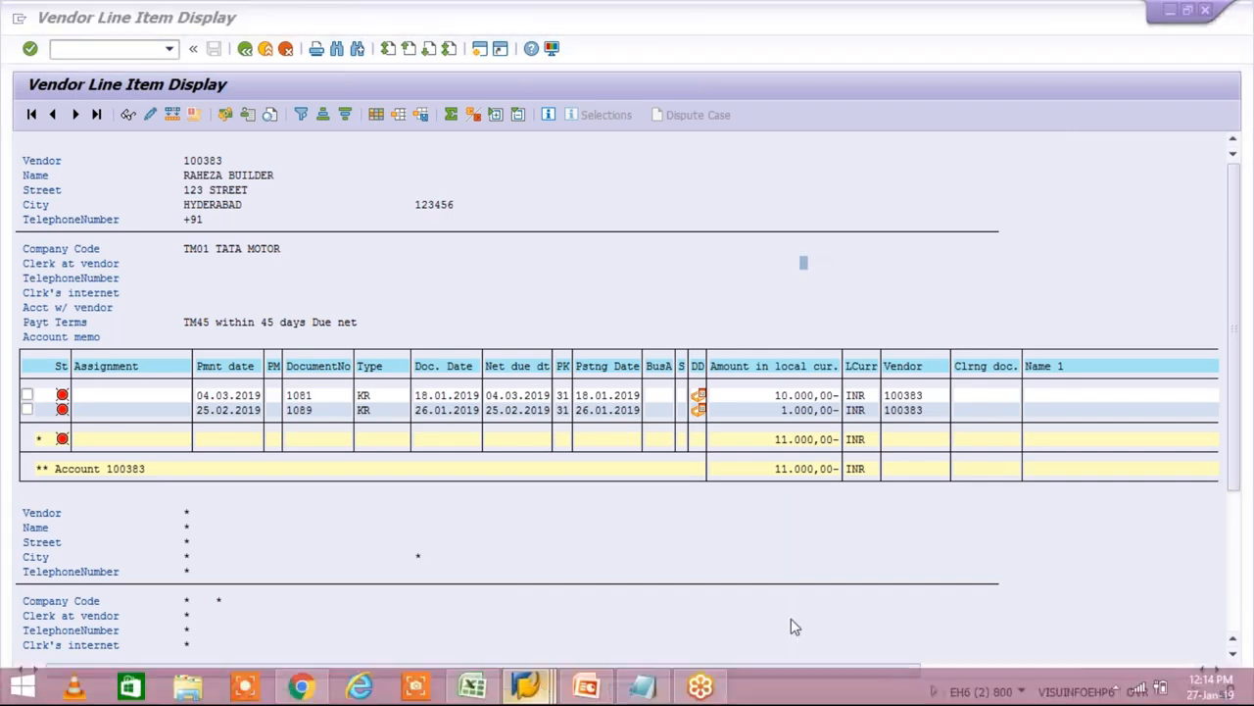
pyautogui.click(791, 618)
pyautogui.write('OBB8')
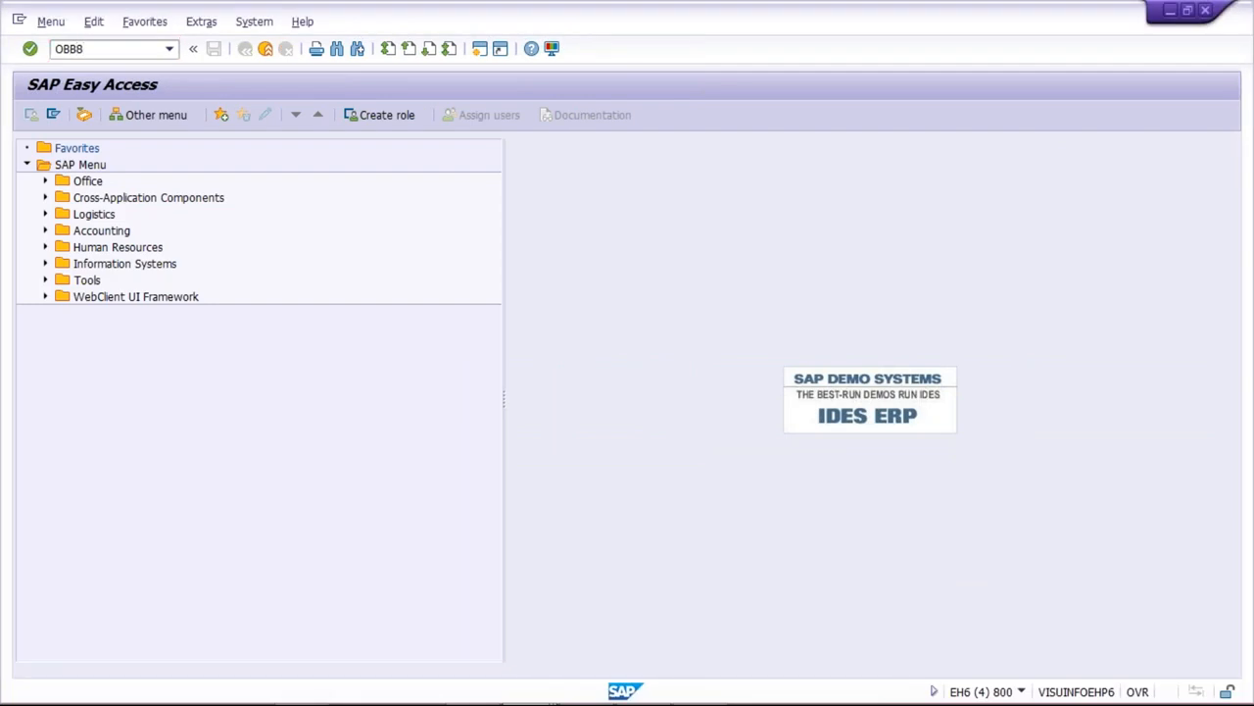
pyautogui.press('Return')
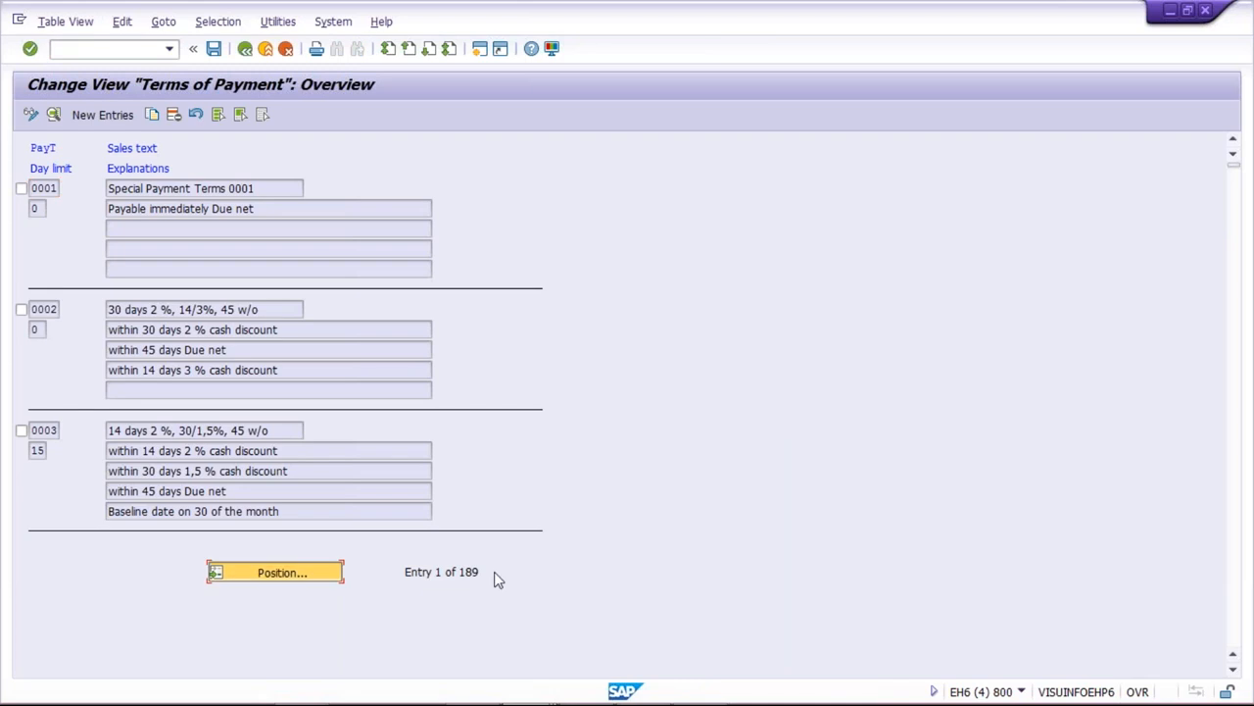
# Position the Terms of Payment overview on TM30 and open that entry's details.
pyautogui.press('Return')
pyautogui.write('TM30')
pyautogui.press('Return')
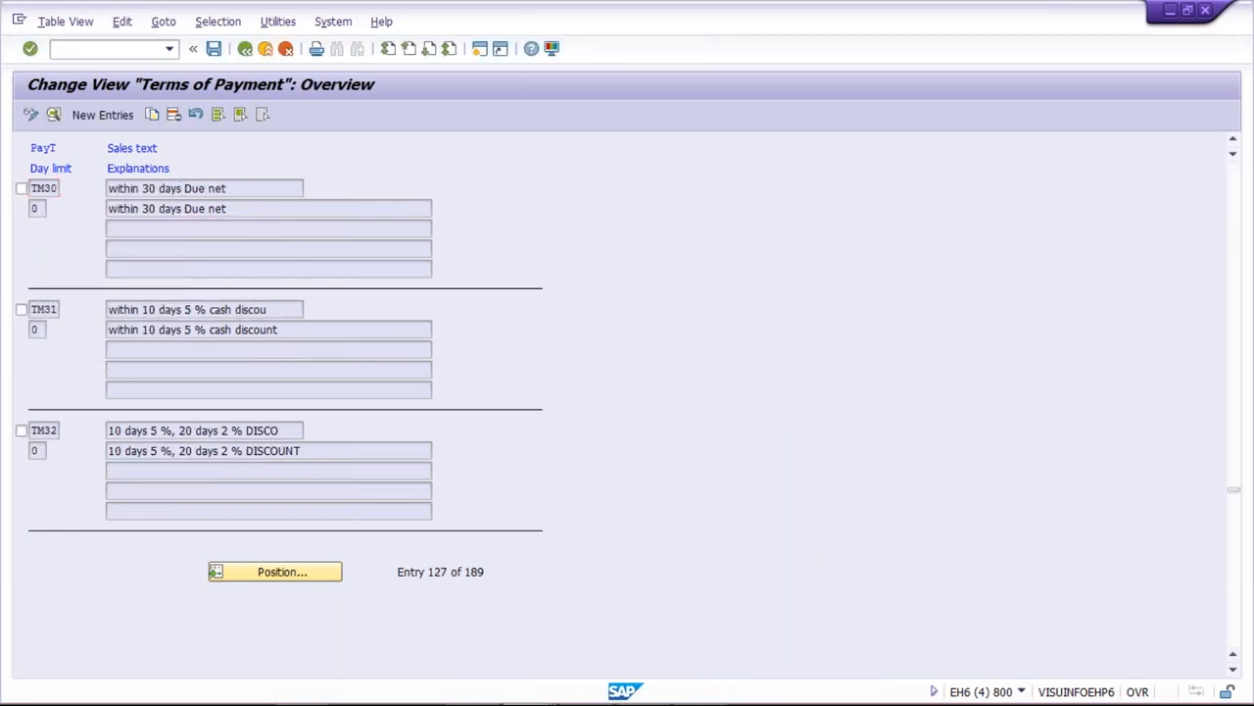
pyautogui.press('F2')
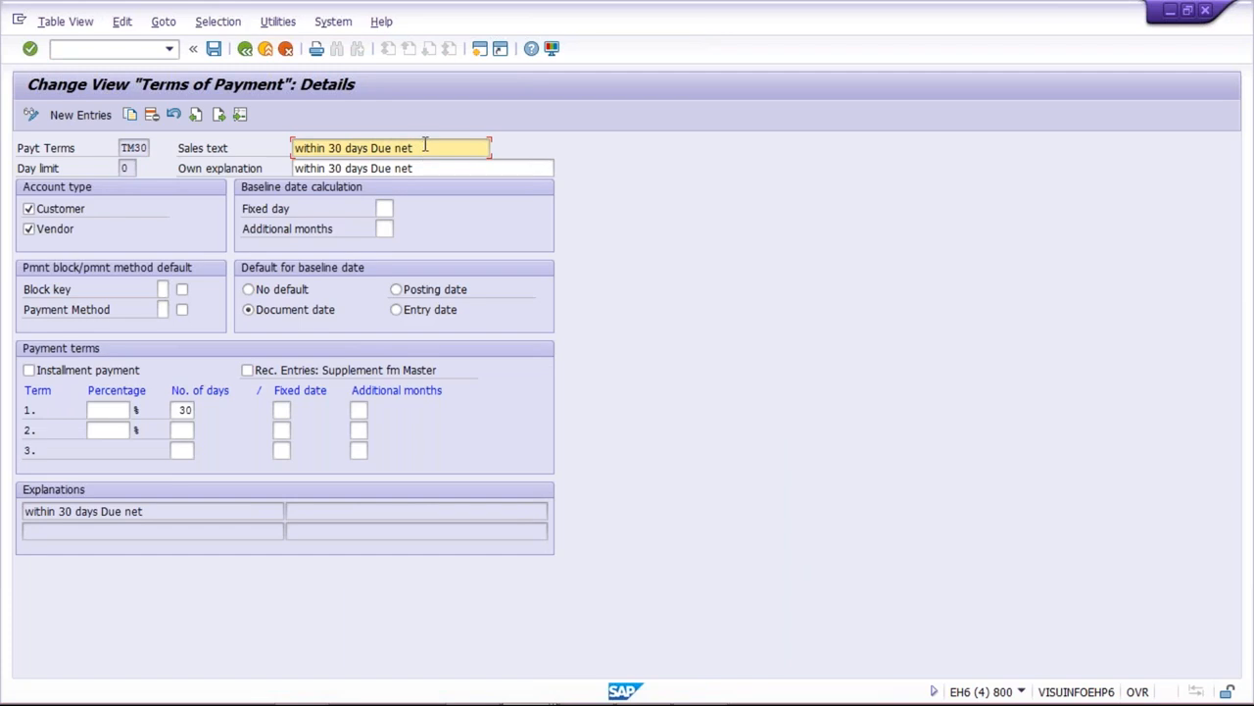
# Replace both the sales text and the own explanation of payment terms TM30 with DO NOT USE.
pyautogui.hotkey('shift', 'Home')
pyautogui.press('BackSpace')
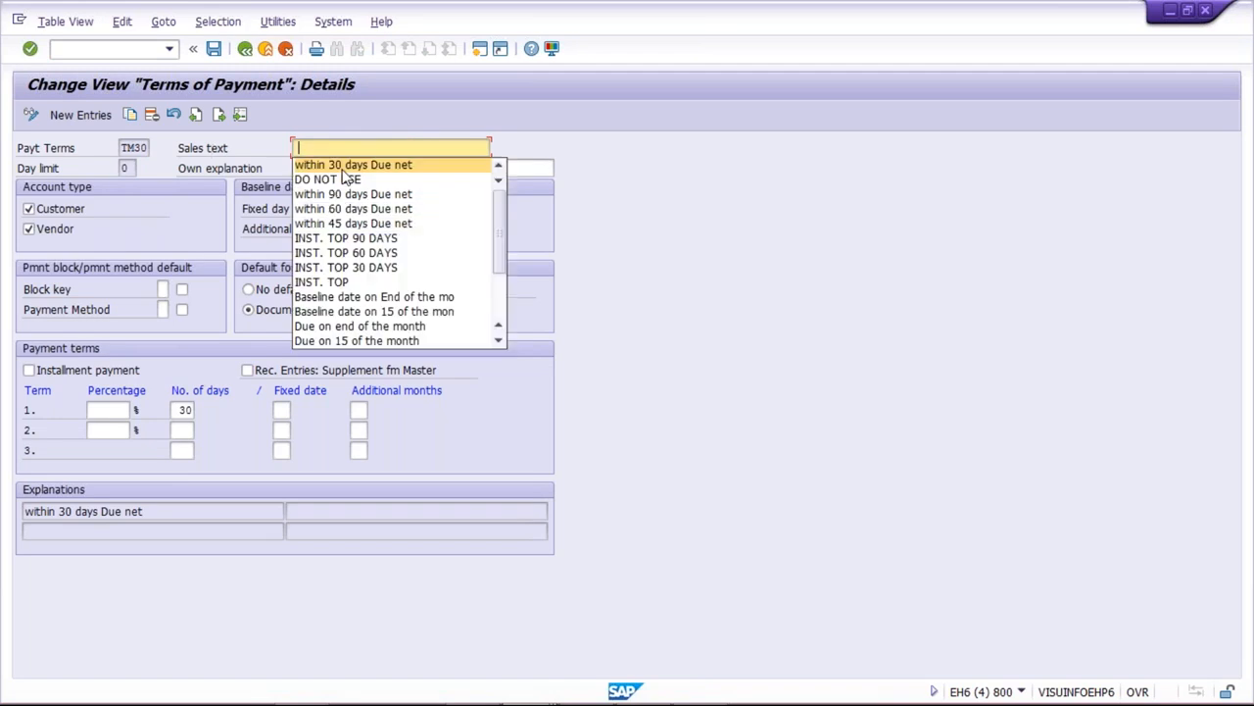
pyautogui.click(348, 179)
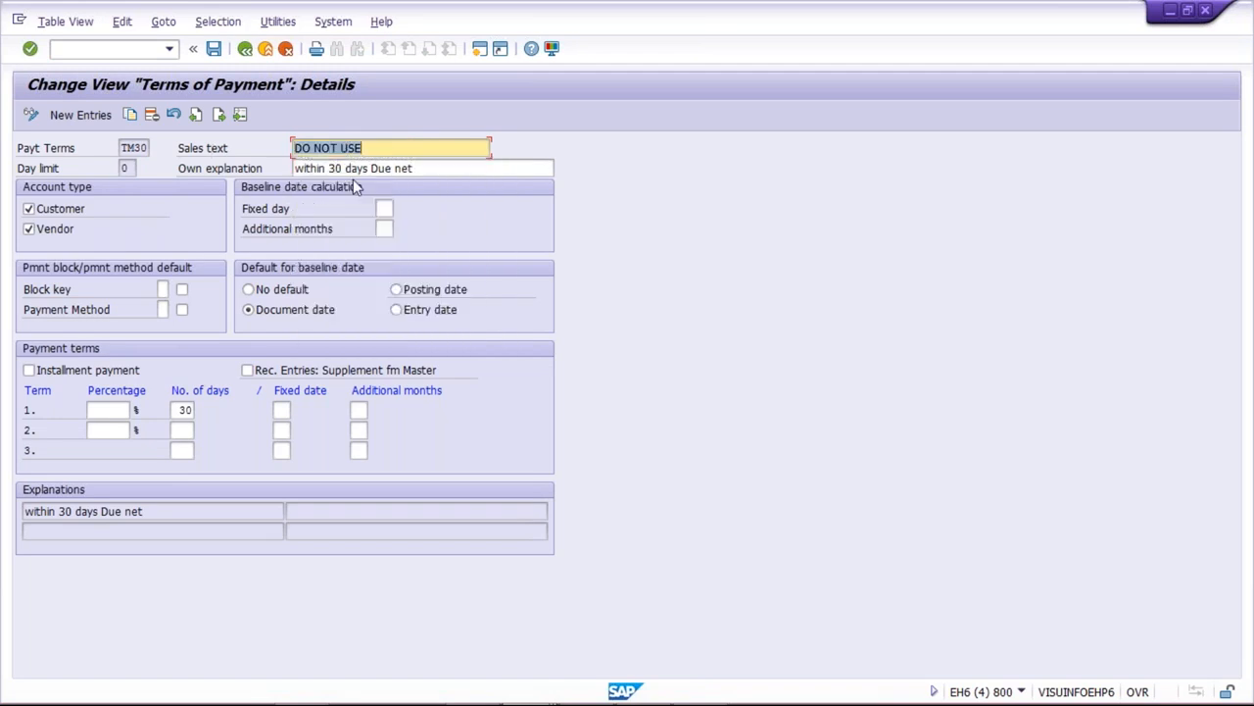
pyautogui.press('Tab')
pyautogui.hotkey('shift', 'End')
pyautogui.write('DO NOT USE')
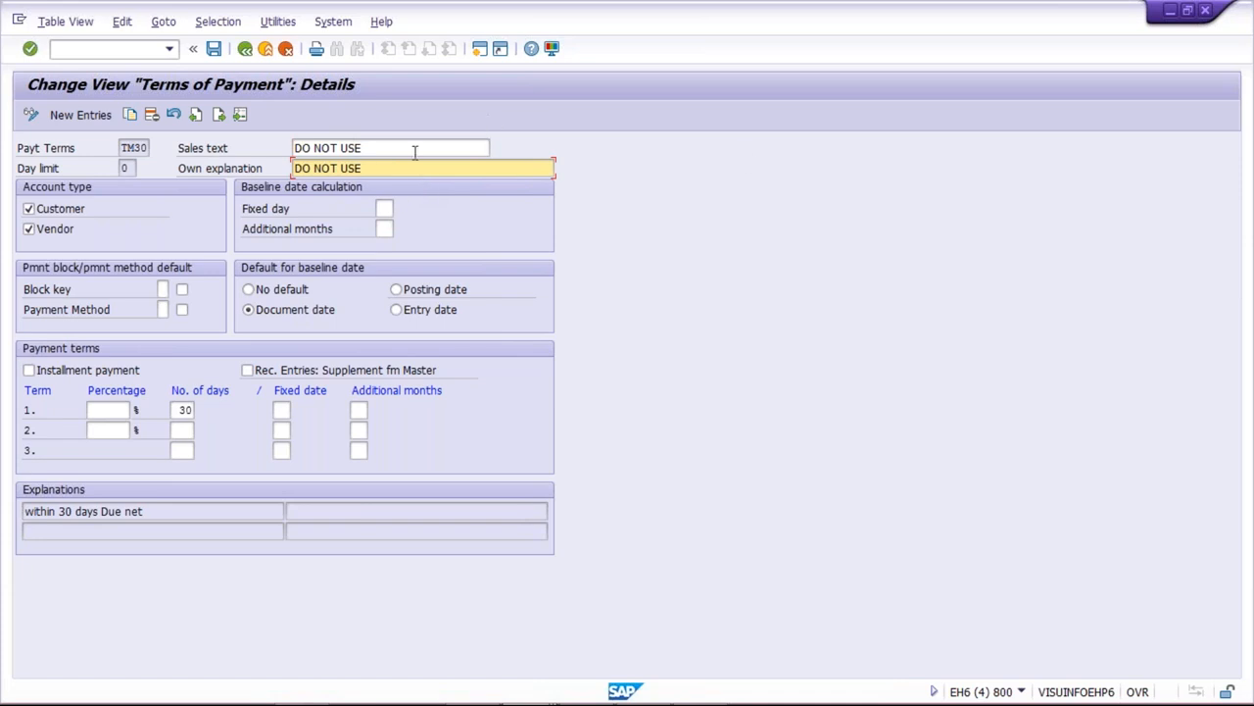
pyautogui.click(415, 153)
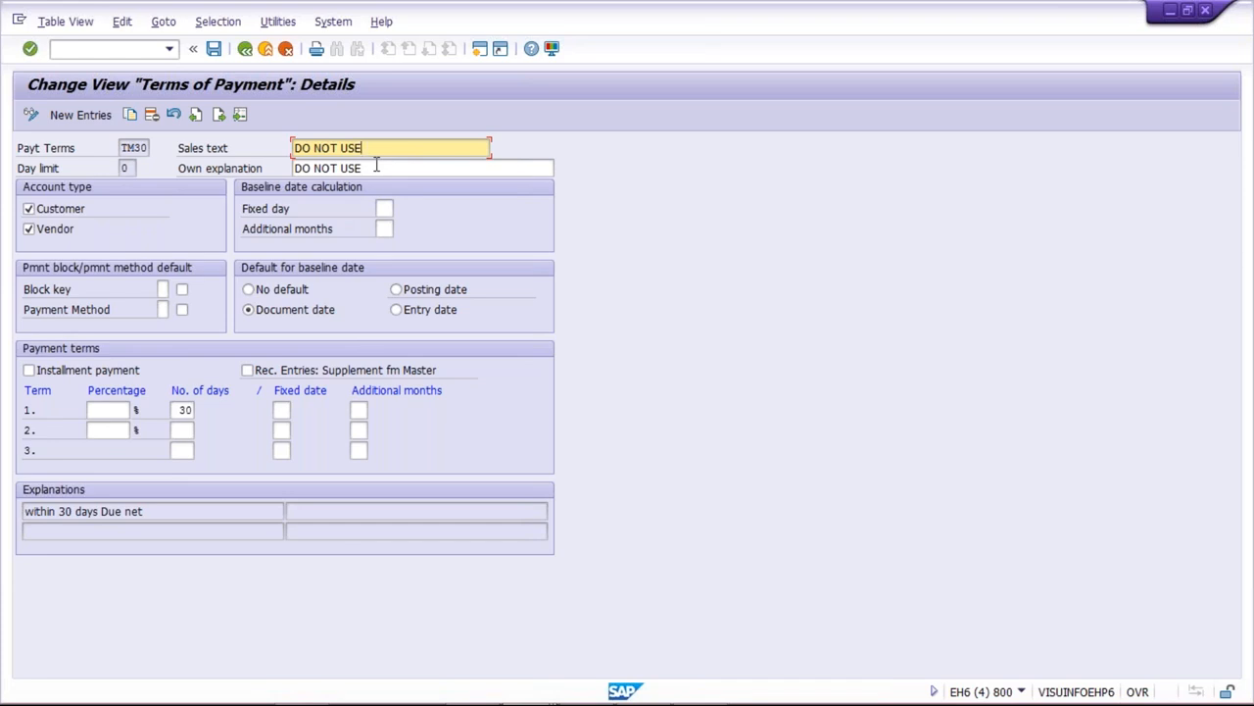
# Set the block key of payment terms TM30 to A and save the entry under the proposed TATA MOTOR customizing request.
pyautogui.click(163, 289)
pyautogui.write('A')
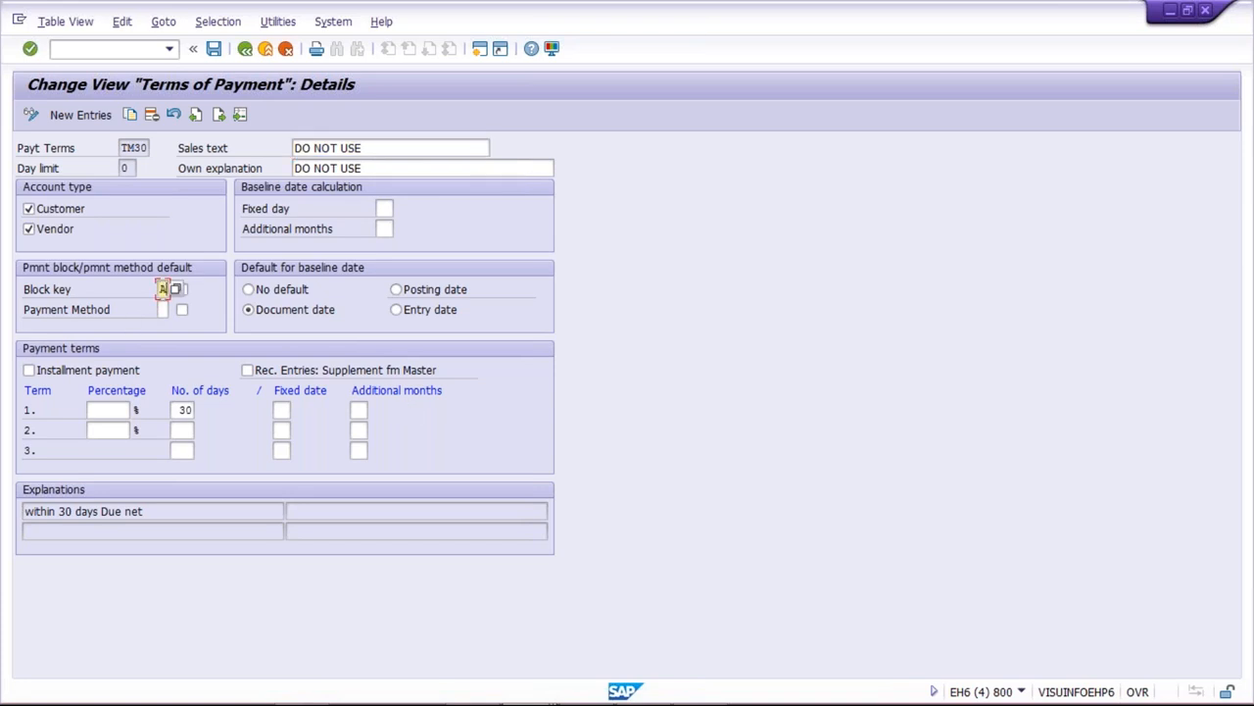
pyautogui.press('Return')
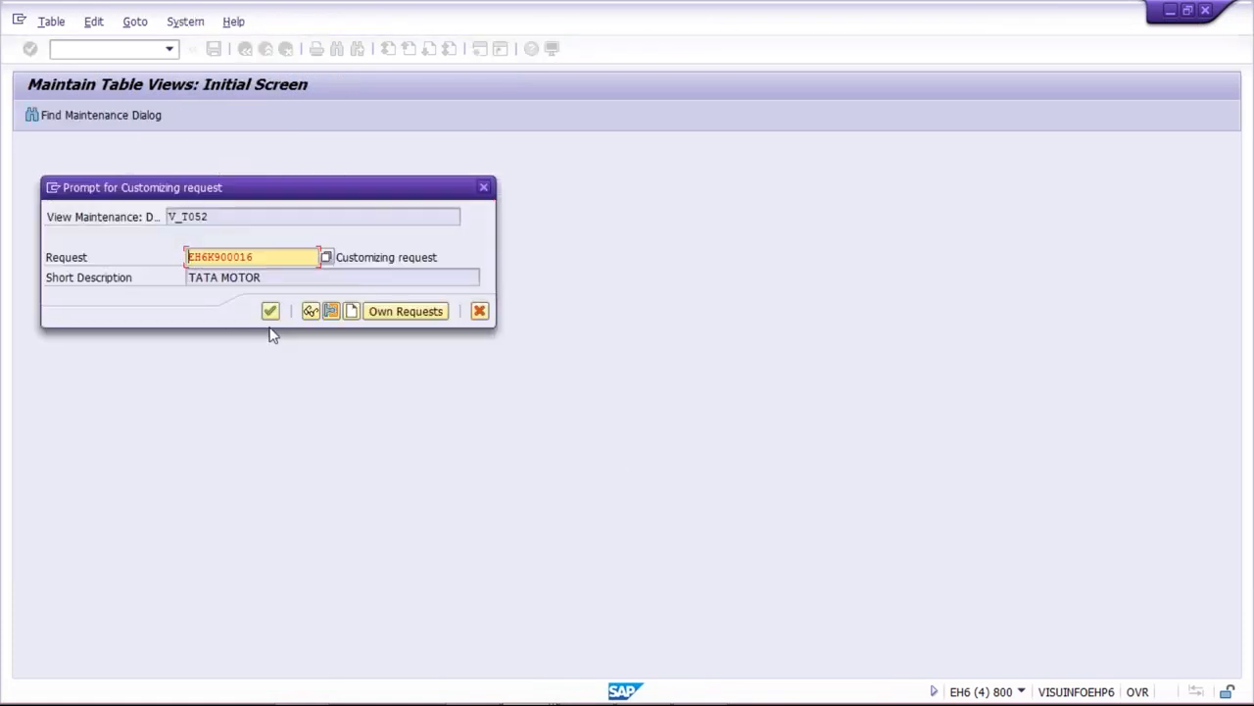
pyautogui.click(269, 314)
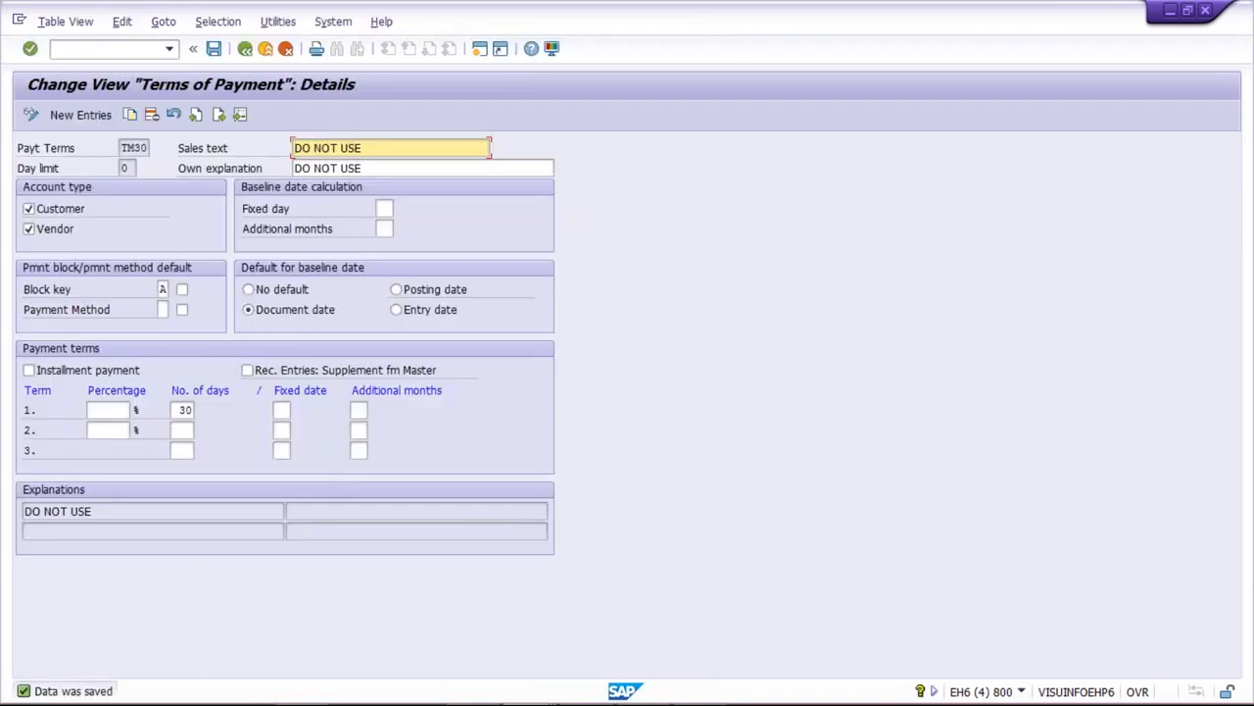
# Check the vendor's payment terms in the Change Vendor session, and go back to its initial screen.
pyautogui.moveTo(530, 698)
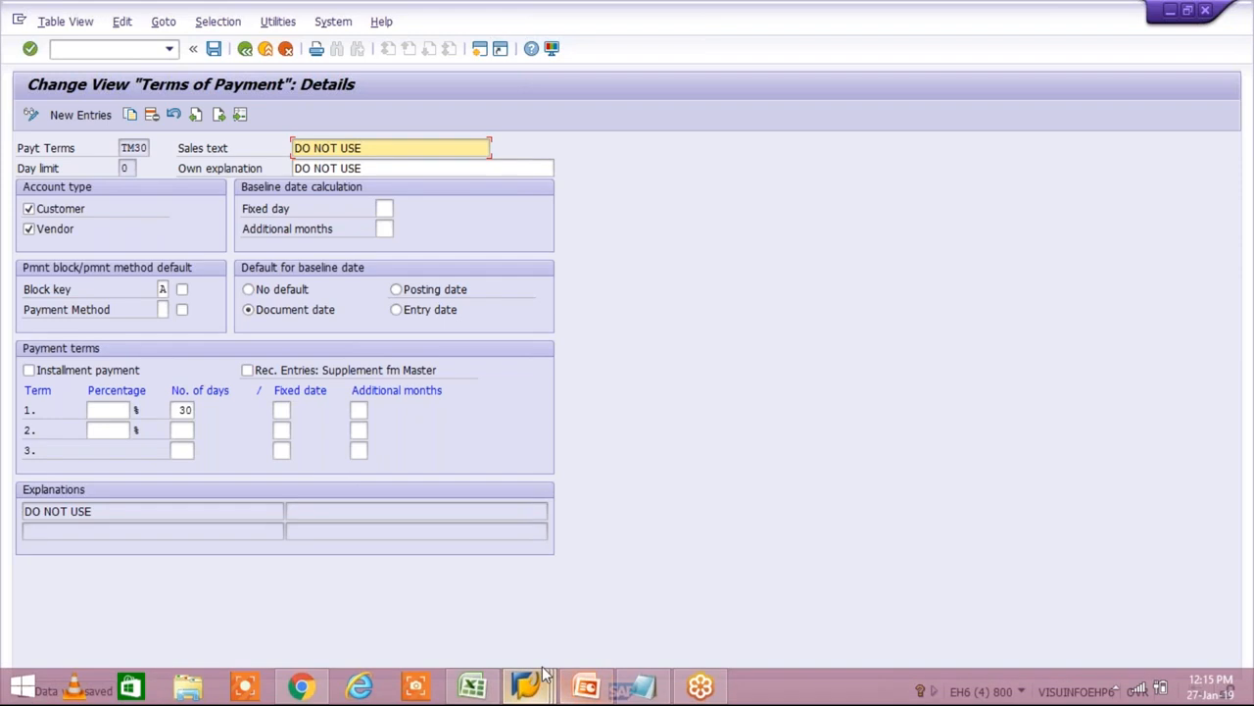
pyautogui.click(542, 680)
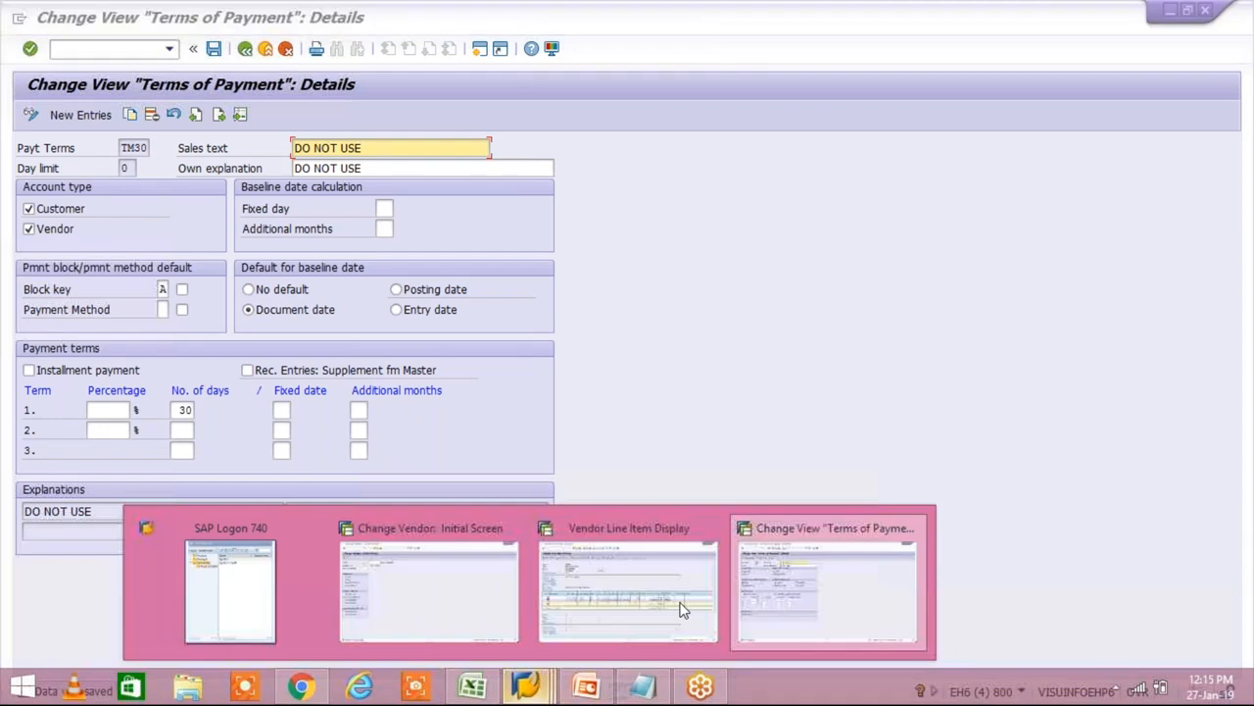
pyautogui.click(441, 589)
pyautogui.press('Return')
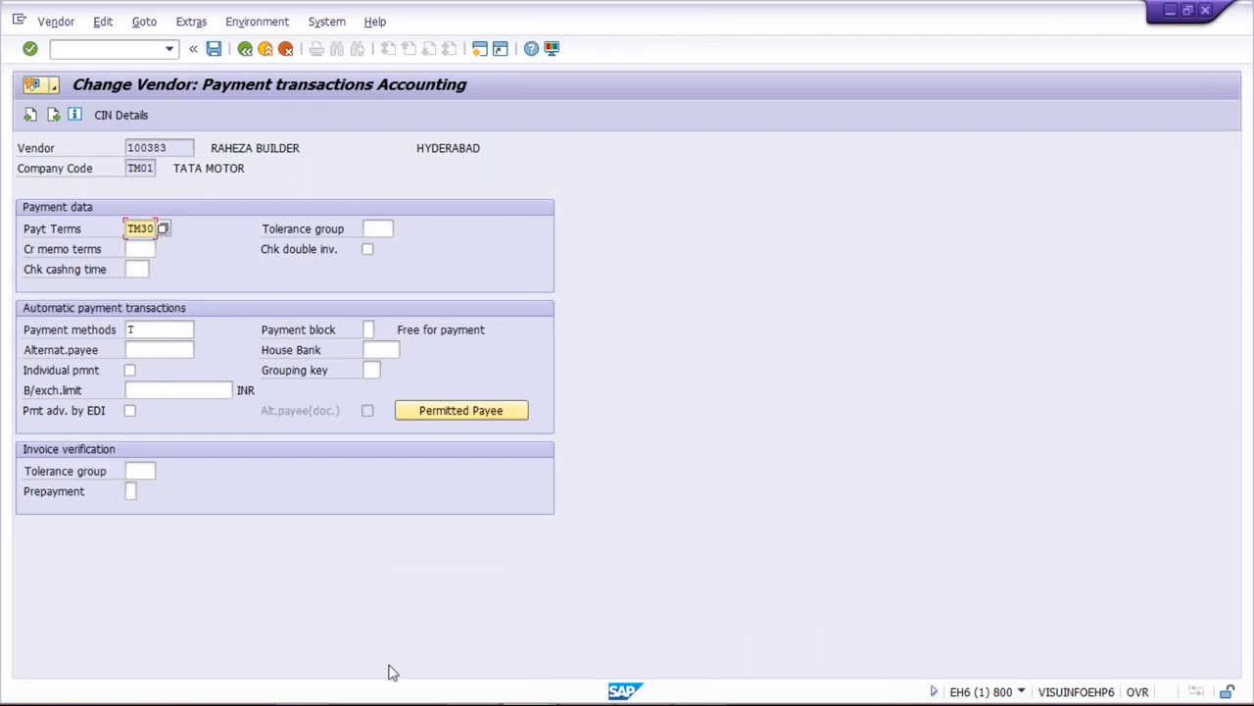
pyautogui.click(248, 53)
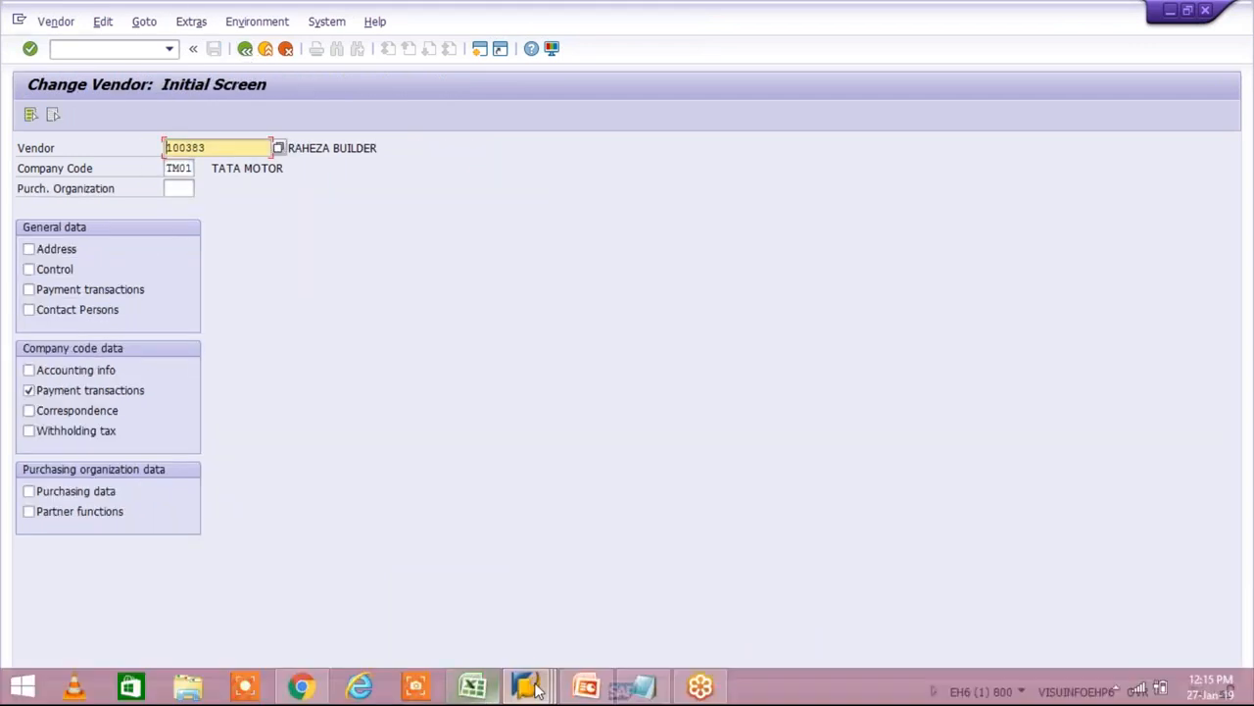
# Switch to the Terms of Payment session and start vendor invoice entry (FB60) there.
pyautogui.moveTo(536, 691)
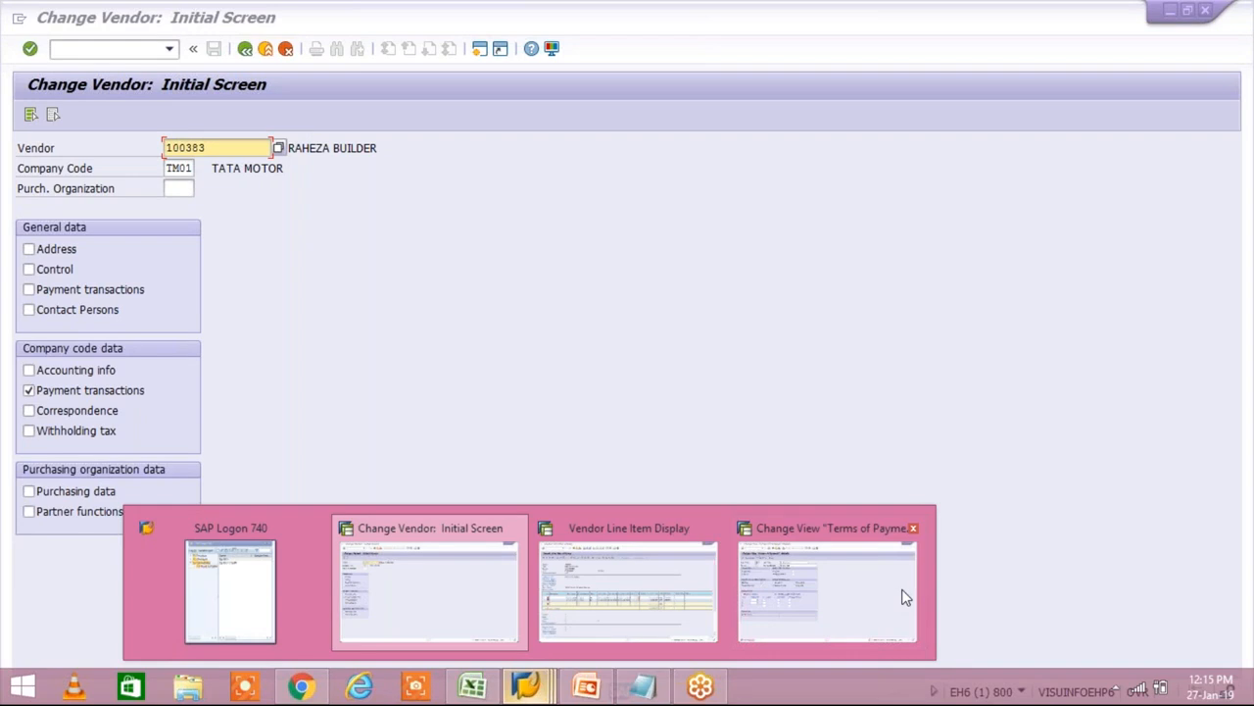
pyautogui.click(903, 596)
pyautogui.write('/NFB60')
pyautogui.press('Return')
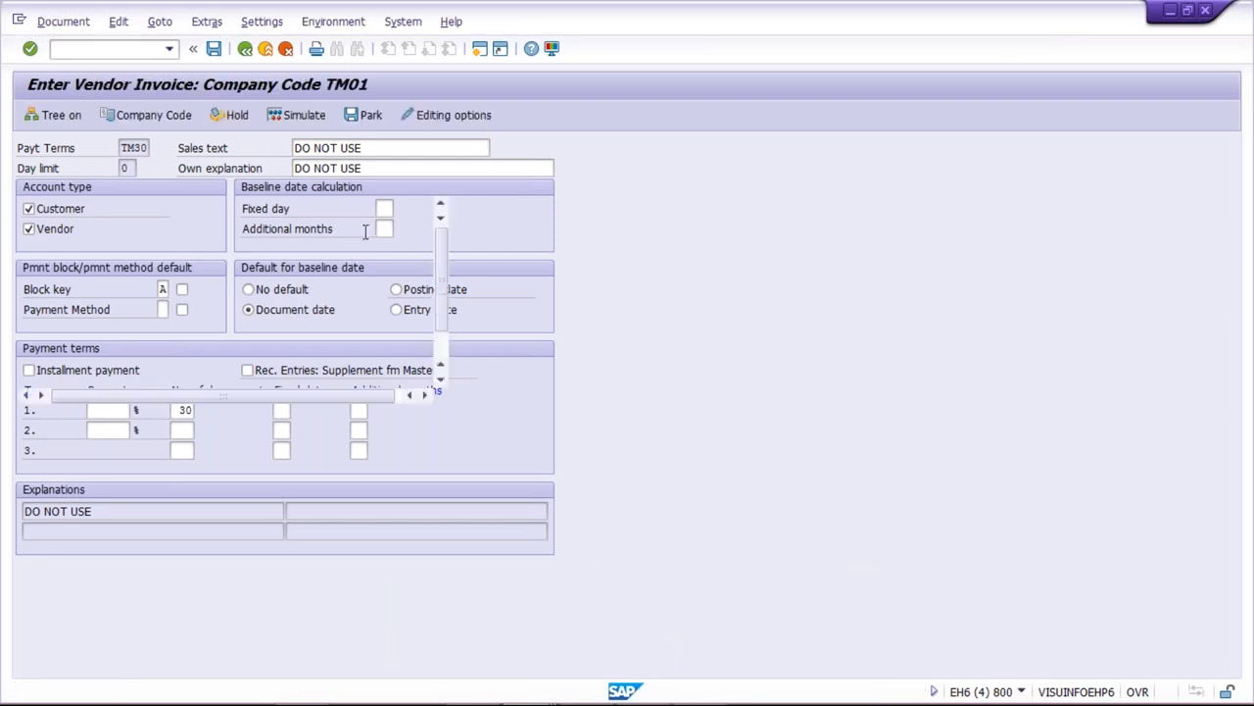
# Enter the vendor number, invoice date 27.01.2019 and amount 5000 INR in the invoice's basic data.
pyautogui.write('100383')
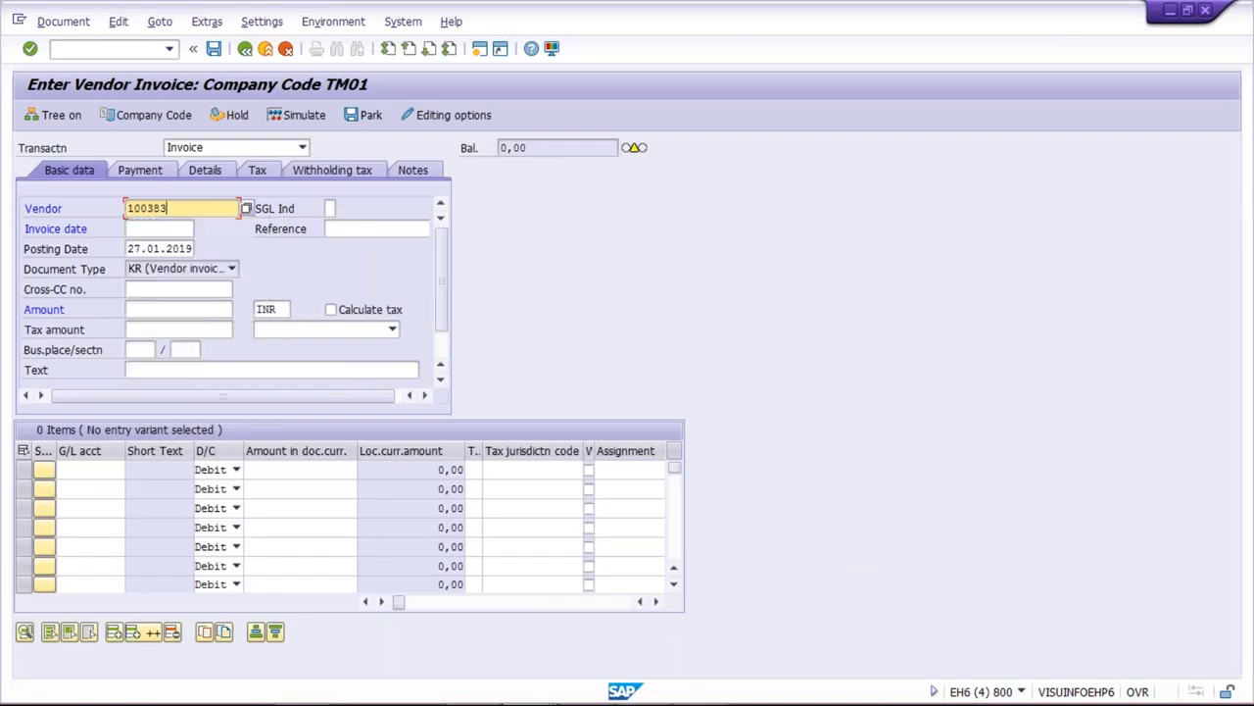
pyautogui.click(156, 251)
pyautogui.doubleClick(156, 251)
pyautogui.hotkey('ctrl', 'c')
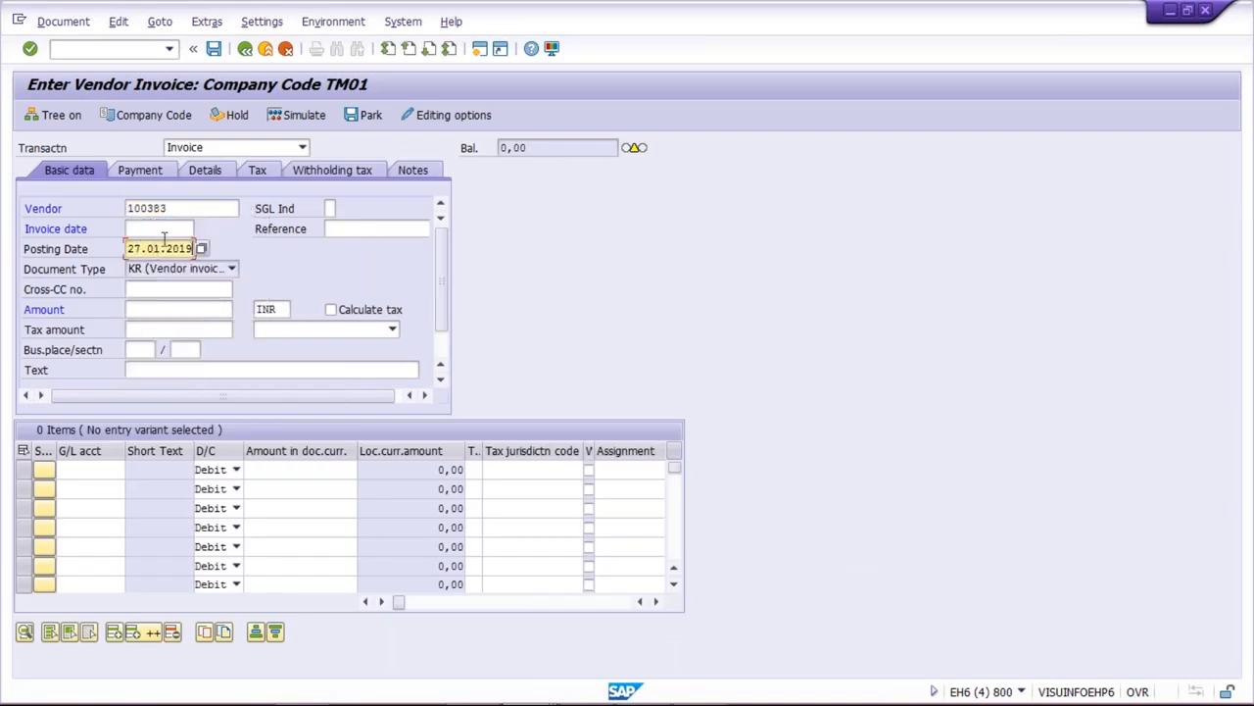
pyautogui.click(162, 229)
pyautogui.hotkey('ctrl', 'v')
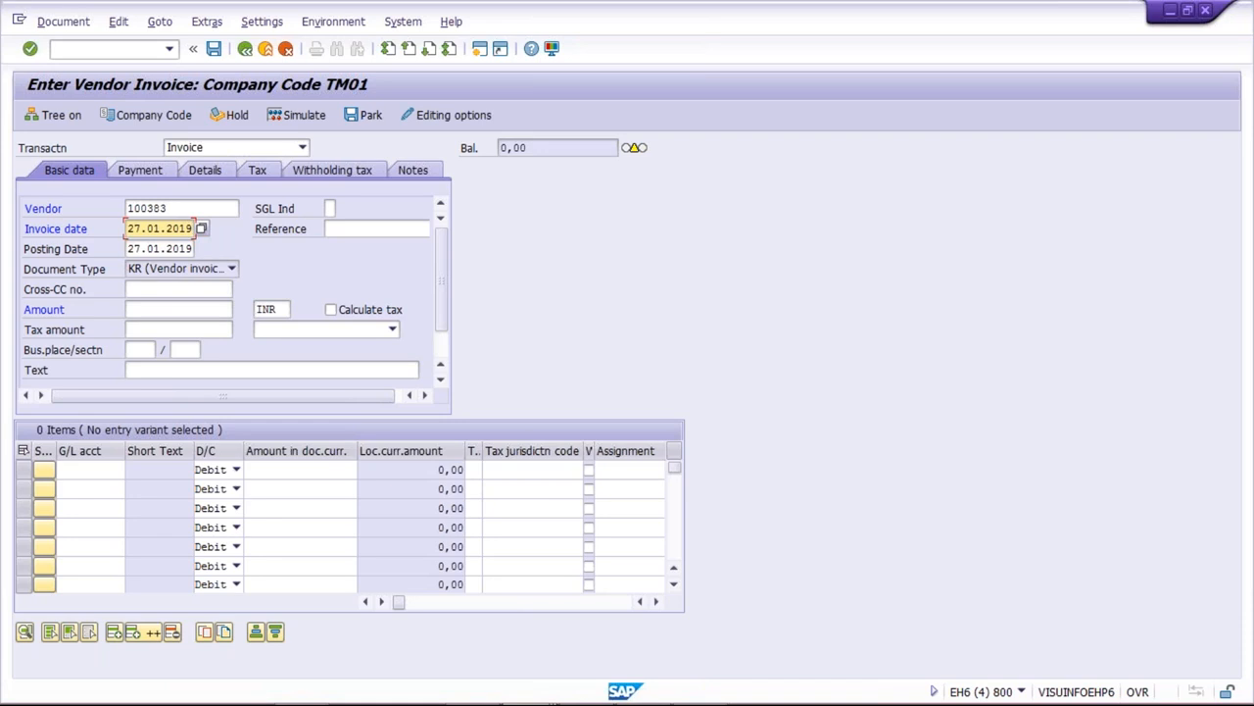
pyautogui.click(222, 313)
pyautogui.write('5000')
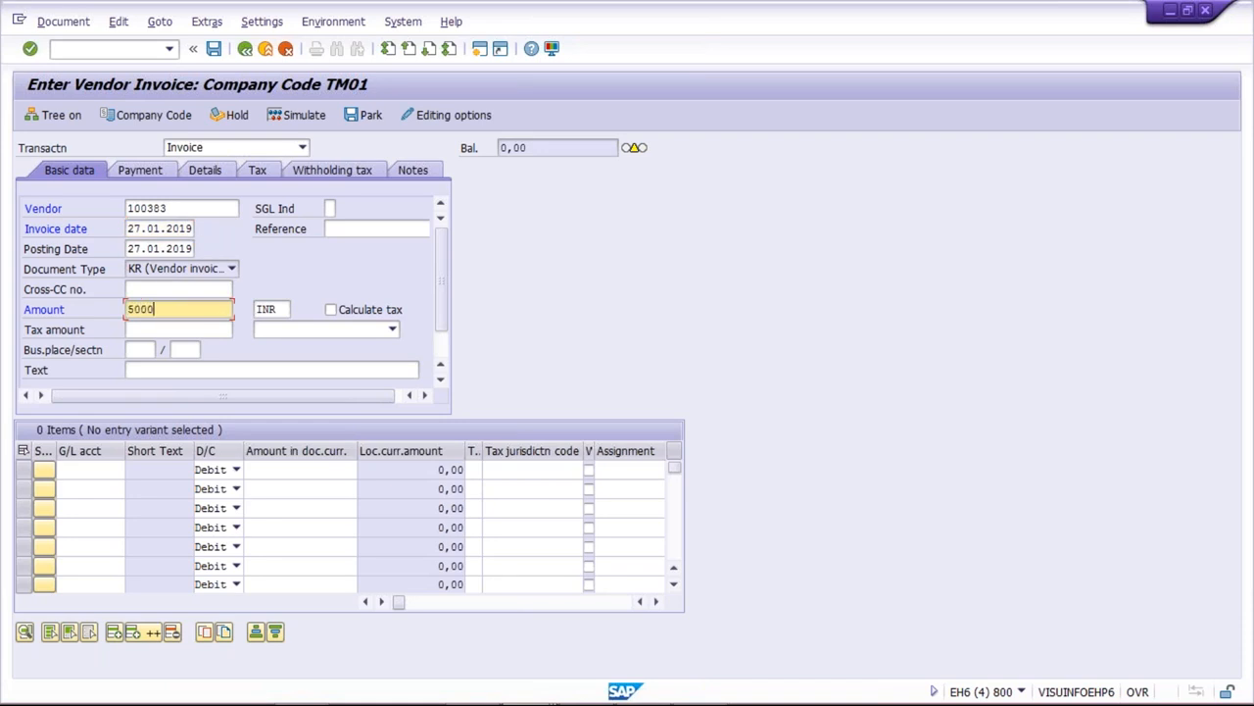
# Enter the invoice's debit line item with G/L account 4000 and amount 5000.
pyautogui.click(94, 472)
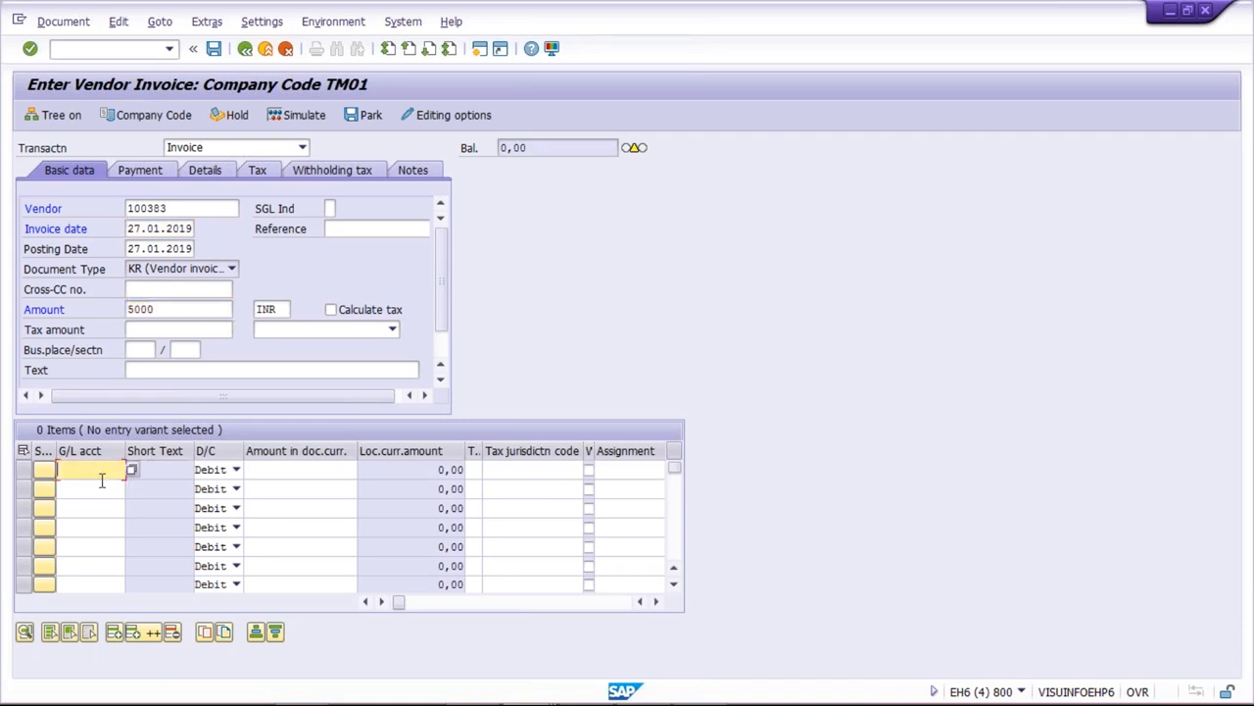
pyautogui.click(105, 493)
pyautogui.click(308, 469)
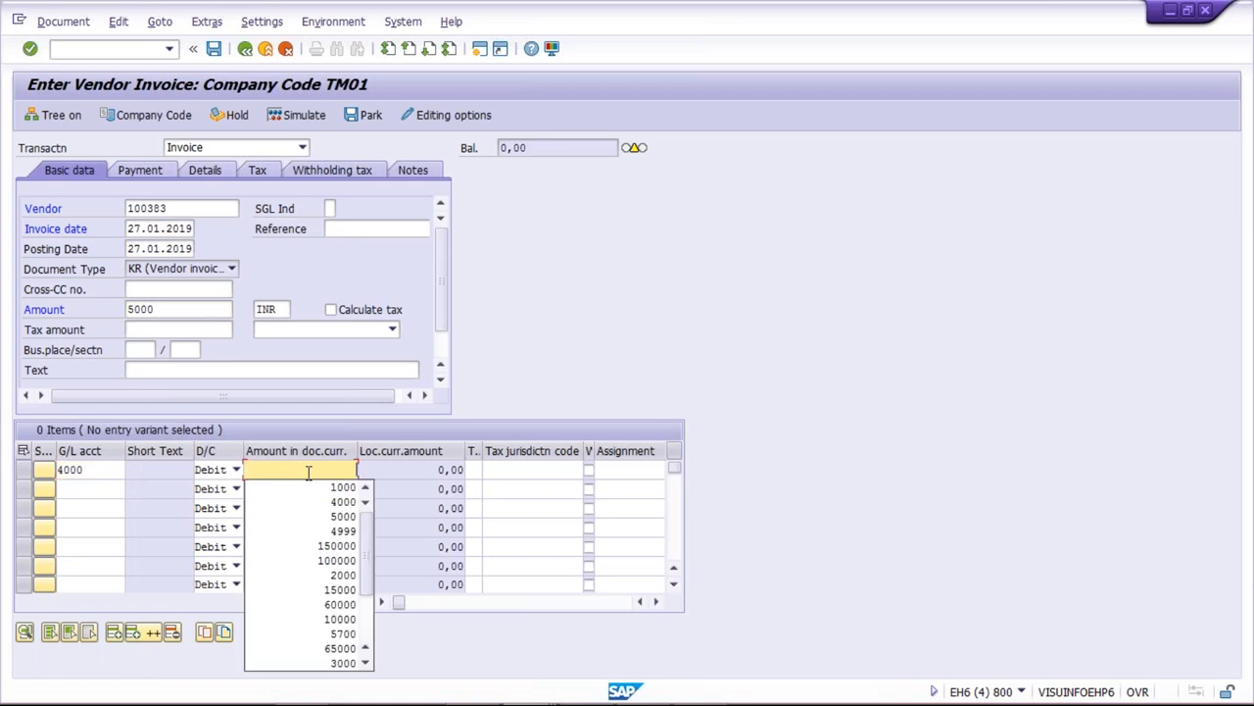
pyautogui.write('5')
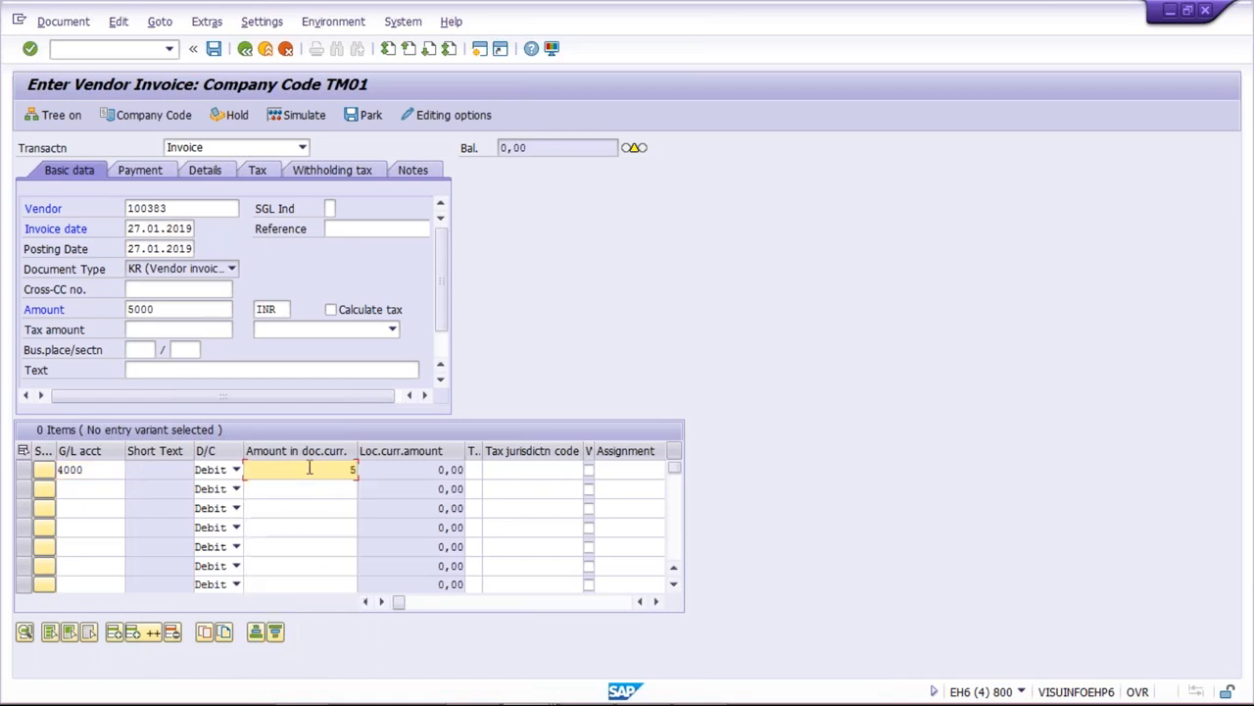
pyautogui.write('000')
pyautogui.press('Return')
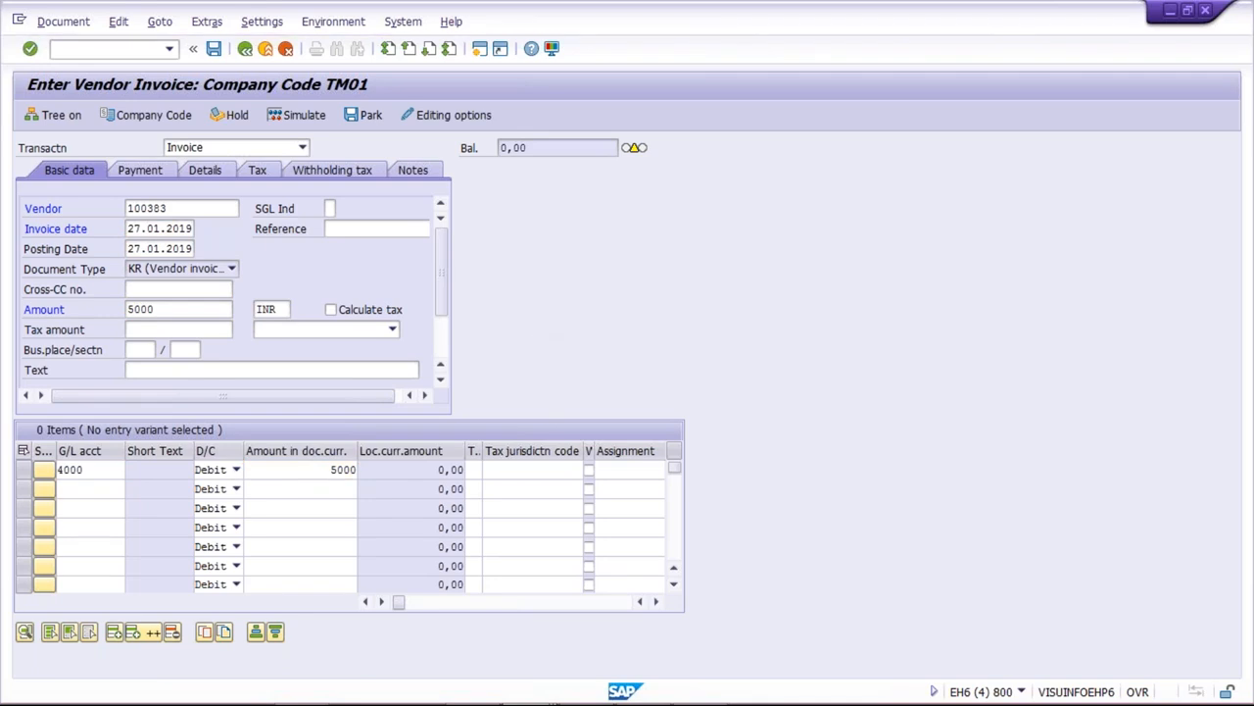
# Check the payment terms and payment block in the invoice's payment data, and post the invoice.
pyautogui.click(137, 169)
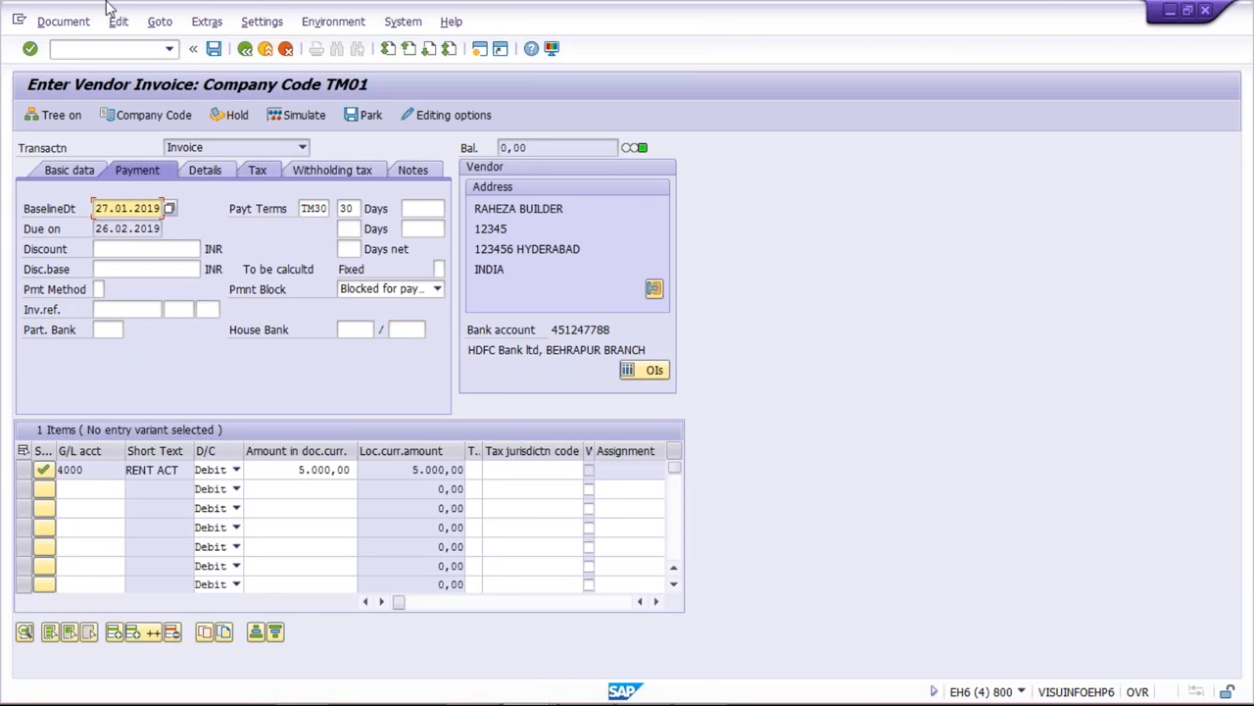
pyautogui.click(215, 51)
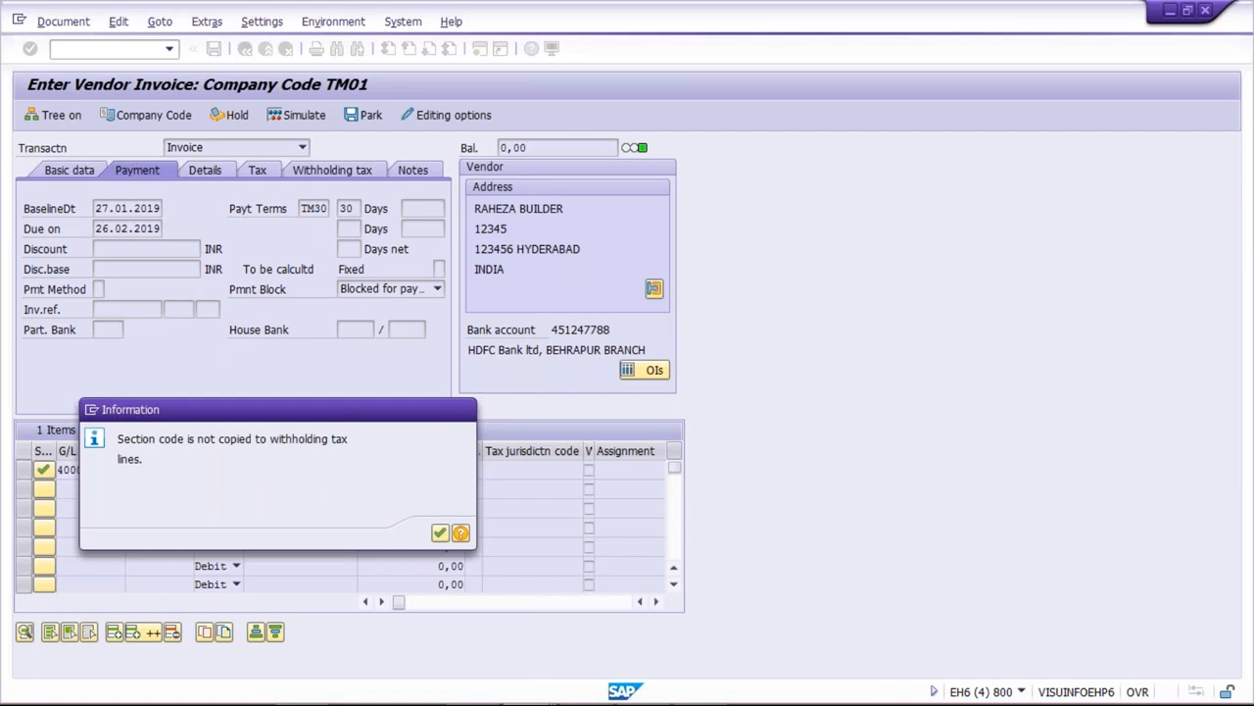
pyautogui.press('Return')
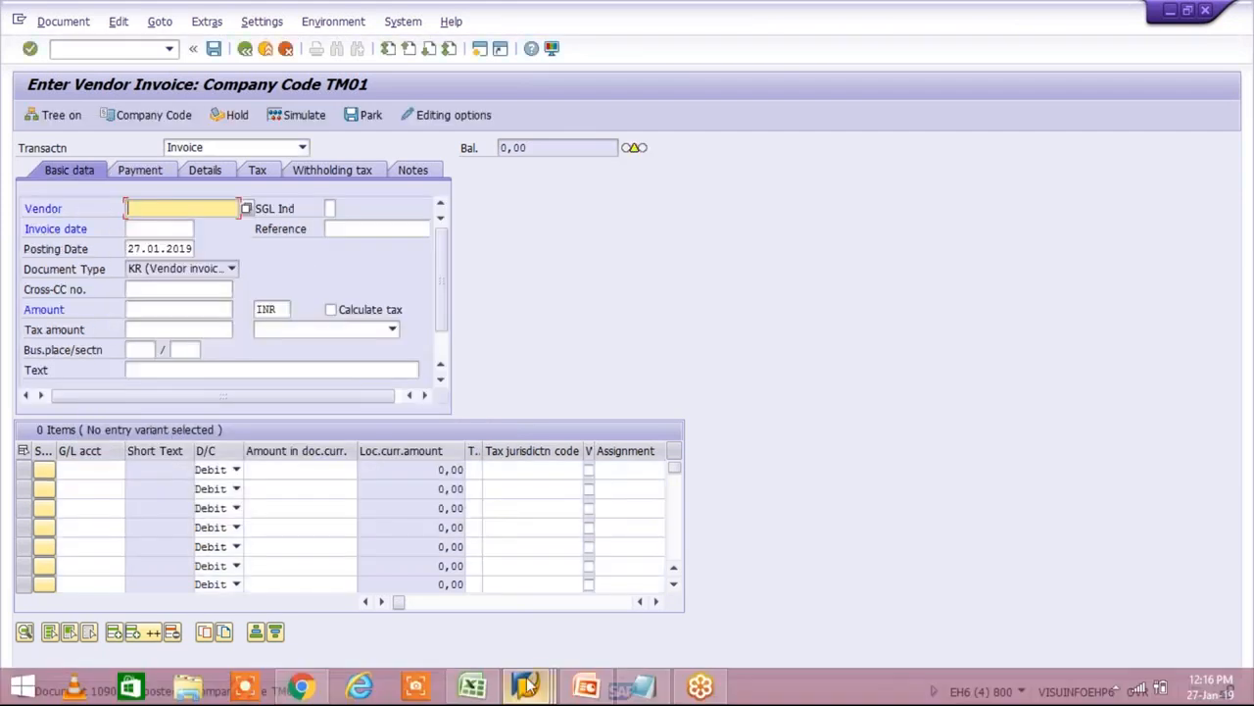
# Switch to the Vendor Line Item Display session and refresh the vendor's open items.
pyautogui.click(530, 686)
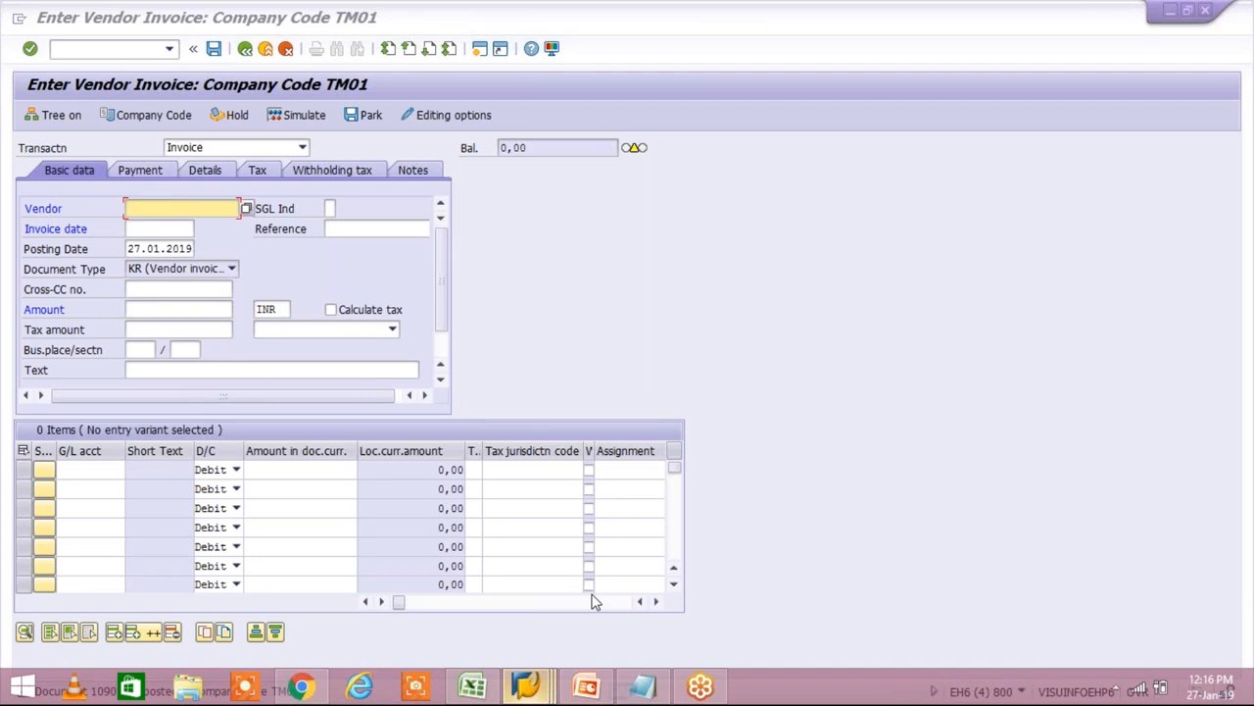
pyautogui.click(608, 588)
pyautogui.click(46, 21)
pyautogui.click(67, 67)
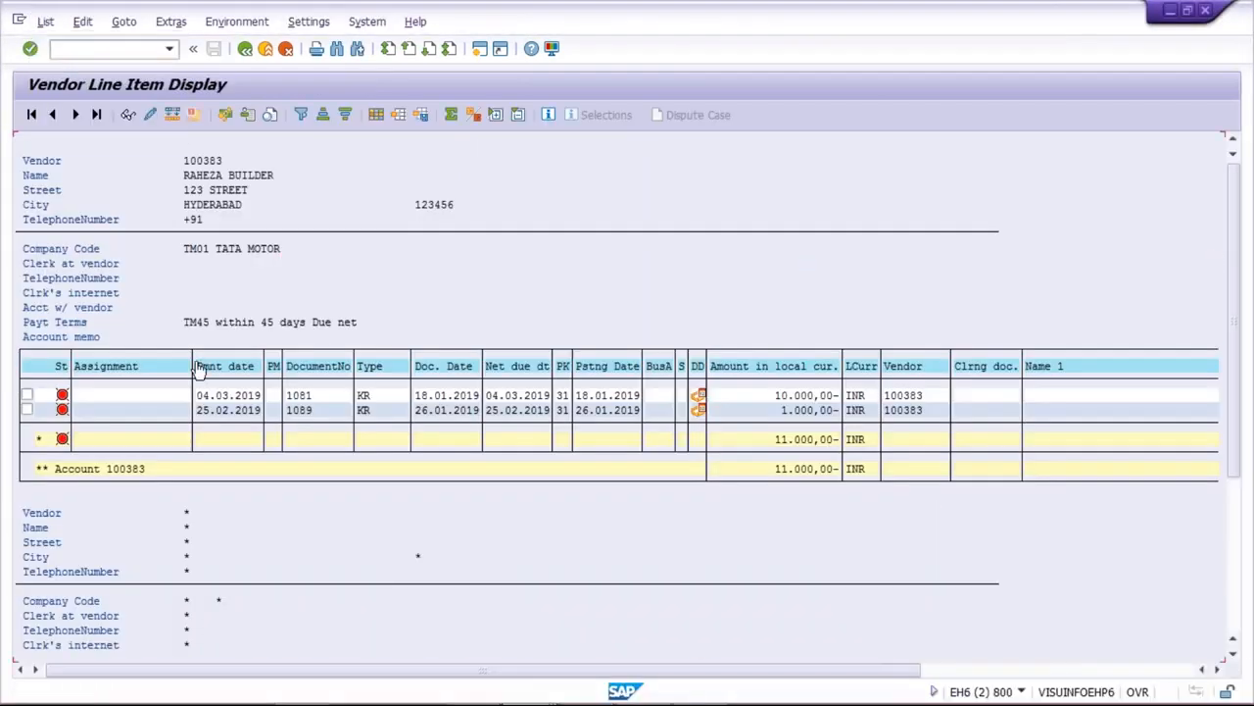
# Examine the new line item's amount and net due date, comparing them with those of the 1.000 INR item.
pyautogui.click(785, 427)
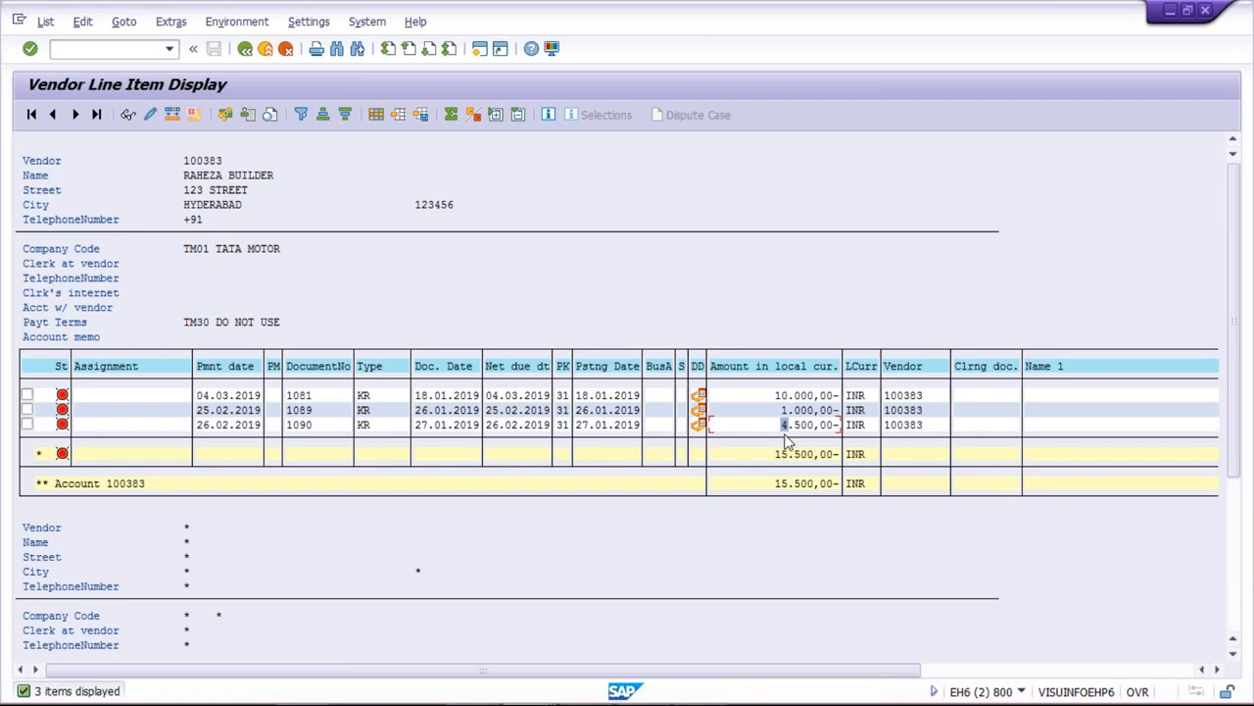
pyautogui.click(795, 426)
pyautogui.click(792, 426)
pyautogui.click(809, 426)
pyautogui.click(491, 426)
pyautogui.click(512, 427)
pyautogui.click(492, 411)
pyautogui.click(784, 412)
pyautogui.click(810, 426)
pyautogui.click(495, 429)
# Switch to the vendor invoice session and start automatic payment transactions (F110) there.
pyautogui.click(545, 691)
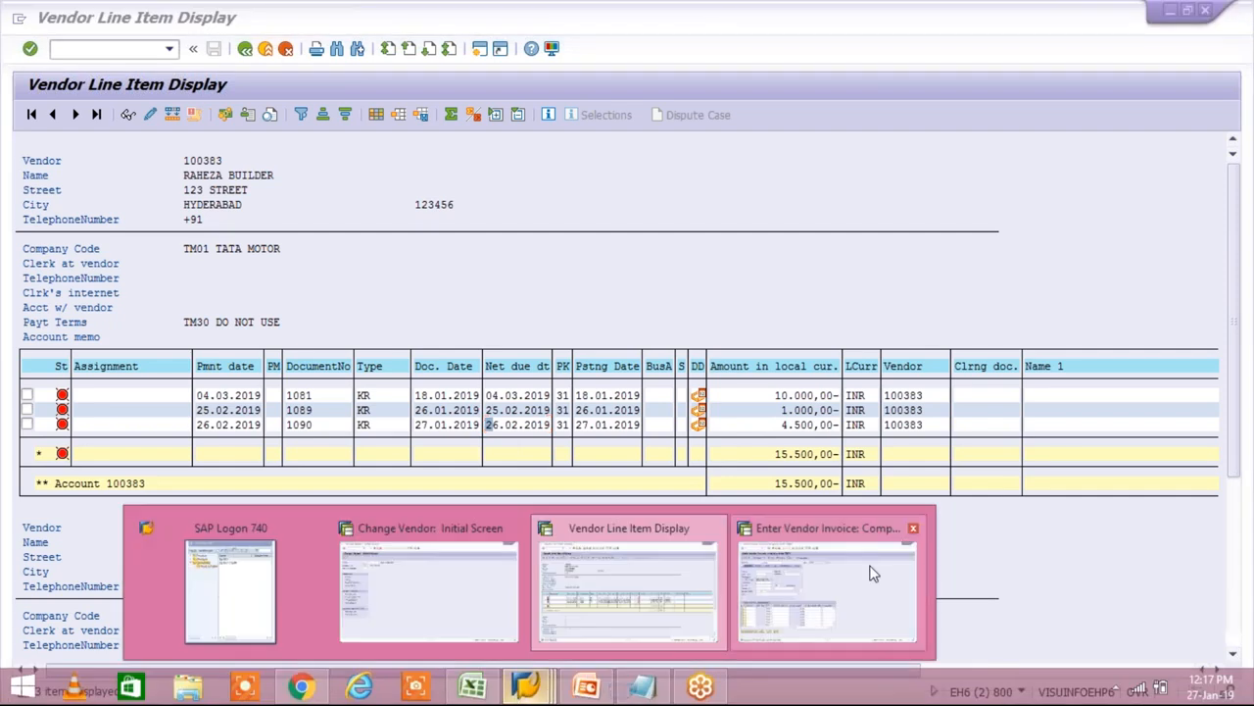
pyautogui.click(871, 571)
pyautogui.click(108, 49)
pyautogui.write('/')
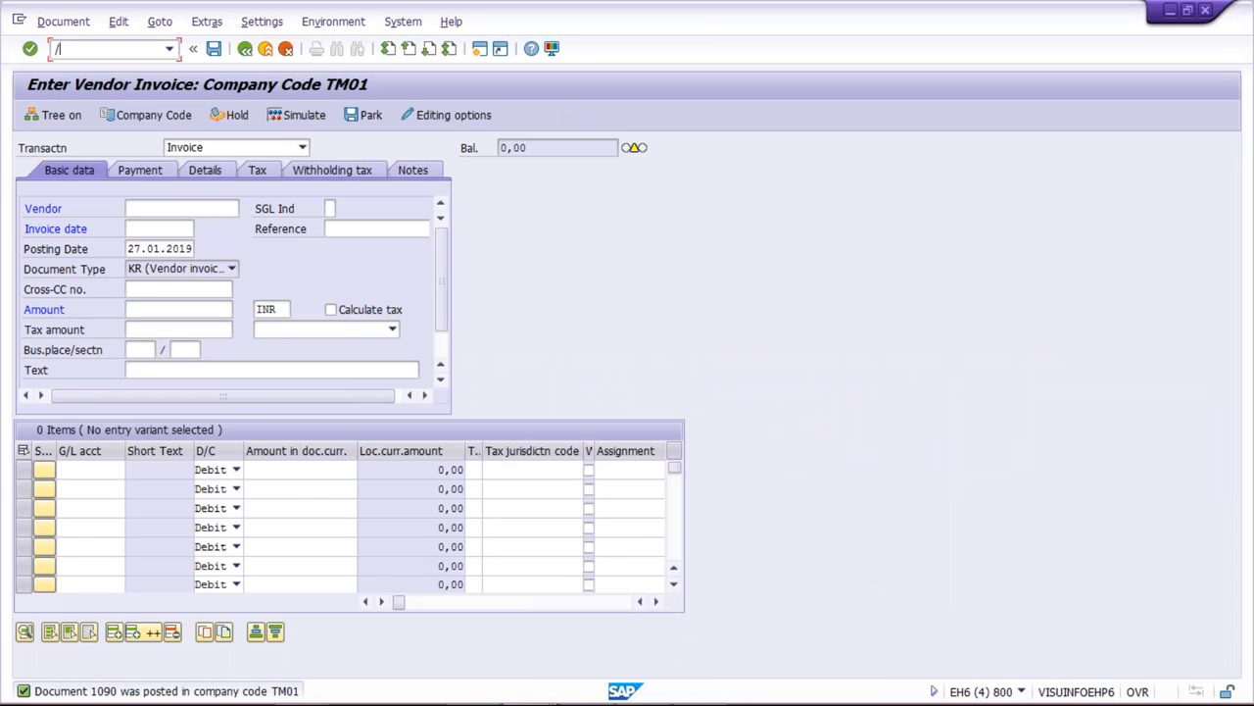
pyautogui.write('NF110')
pyautogui.press('Return')
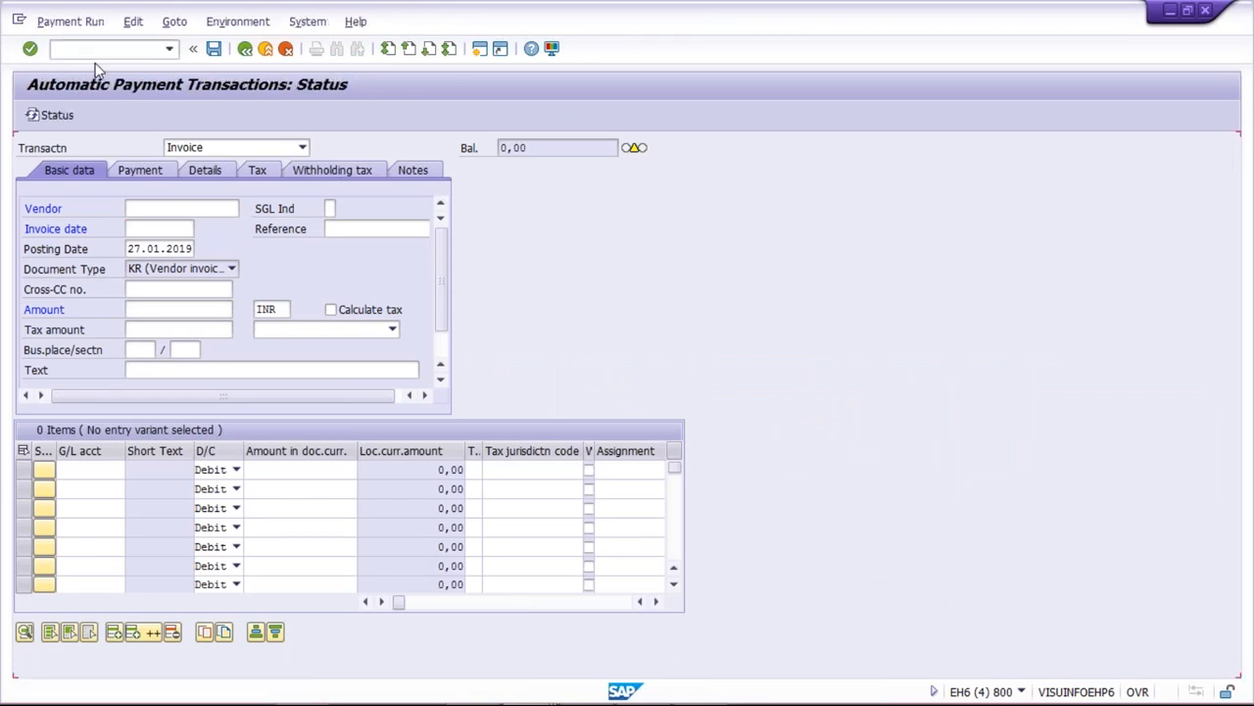
# Check the new item's net due date, and set the payment run's date to 27.02.2019 with identification TM01A.
pyautogui.hotkey('alt', 'Tab')
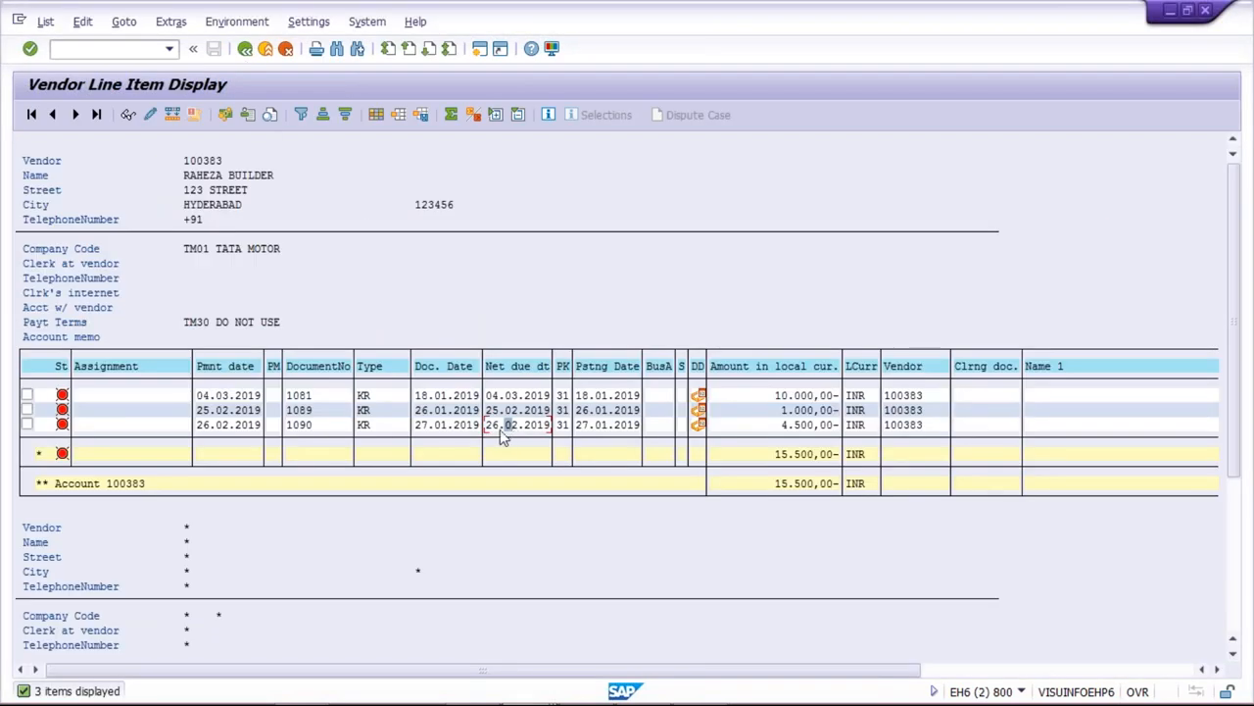
pyautogui.click(540, 428)
pyautogui.hotkey('alt', 'Tab')
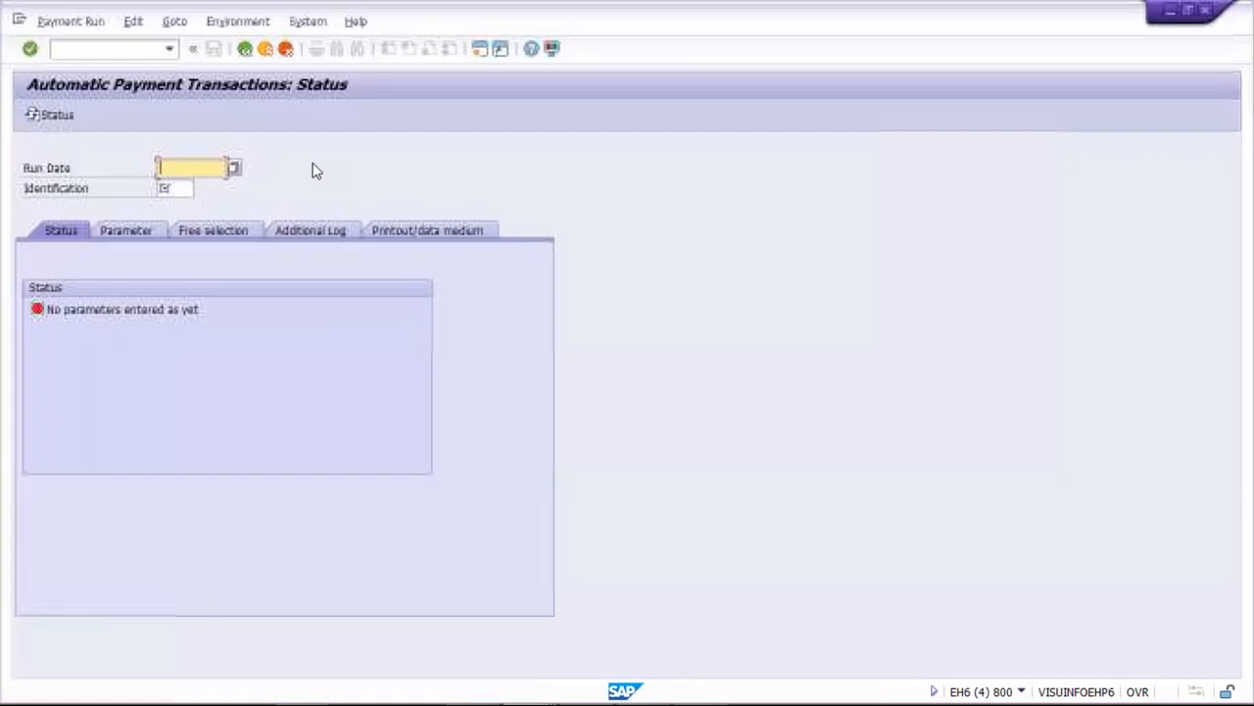
pyautogui.write('27.02')
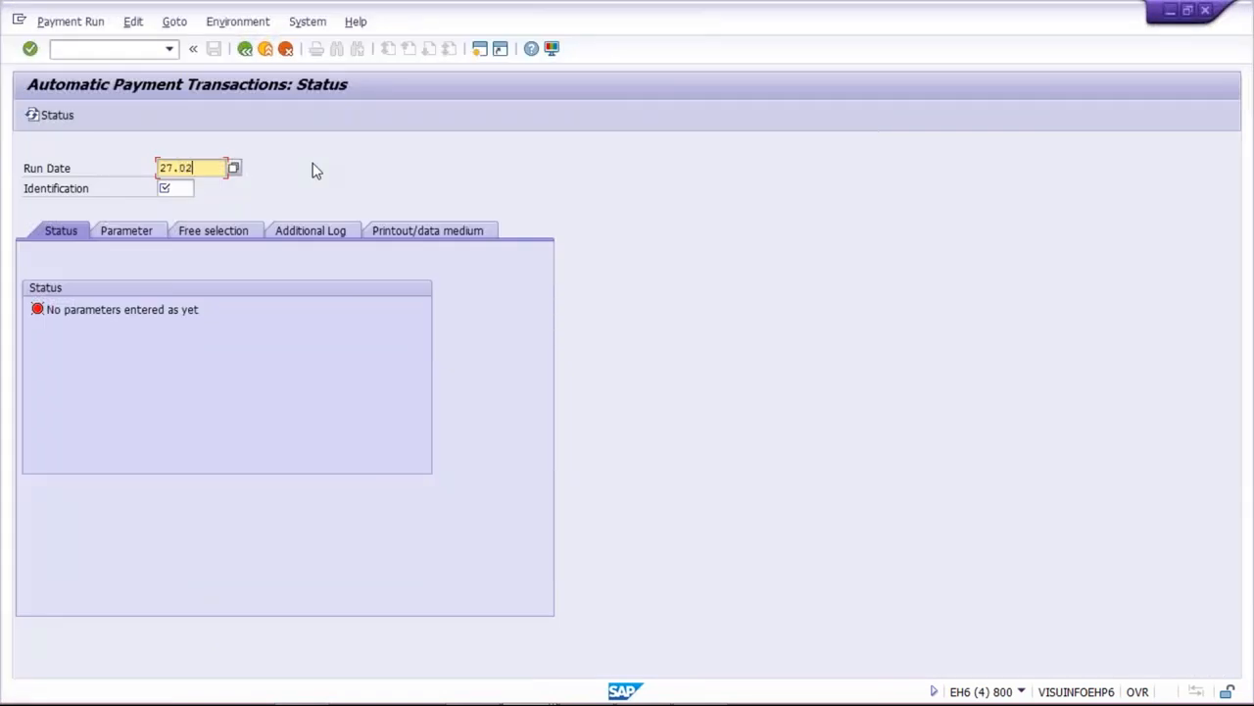
pyautogui.write('.2019')
pyautogui.click(175, 187)
pyautogui.click(176, 206)
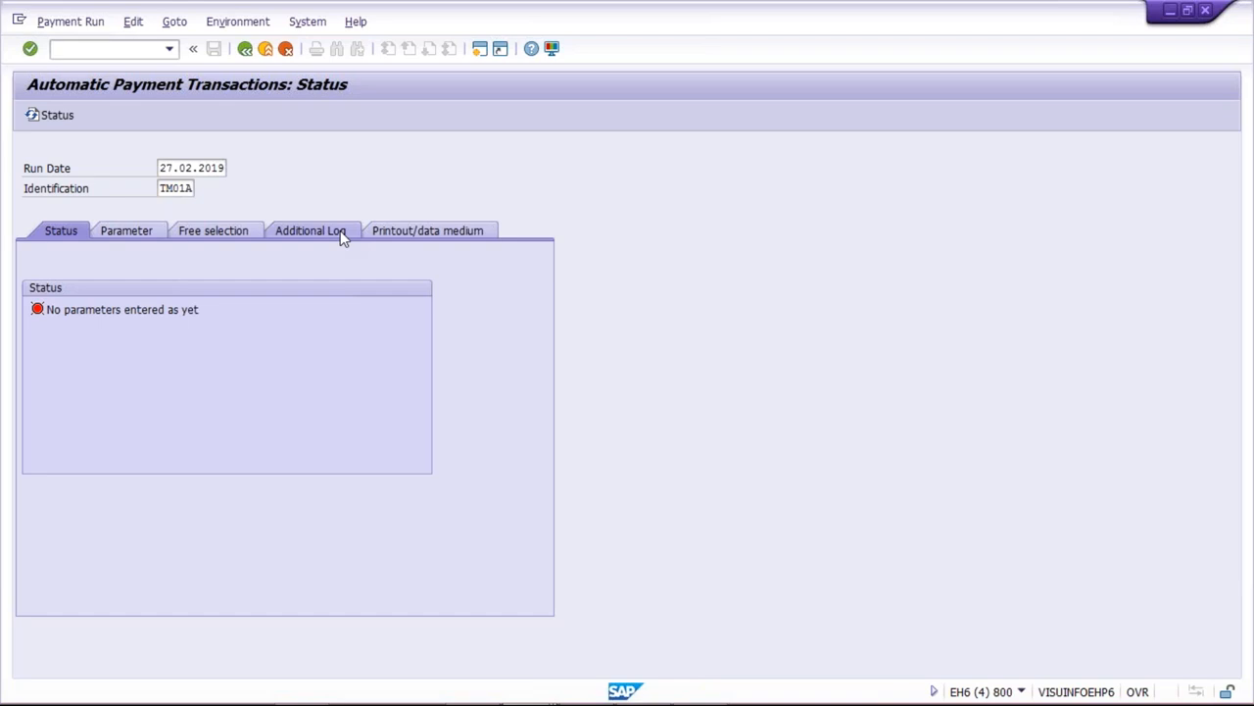
# Set the run's payment control parameters to company code TM01, payment method T and next payment date 28.02.2019.
pyautogui.click(128, 229)
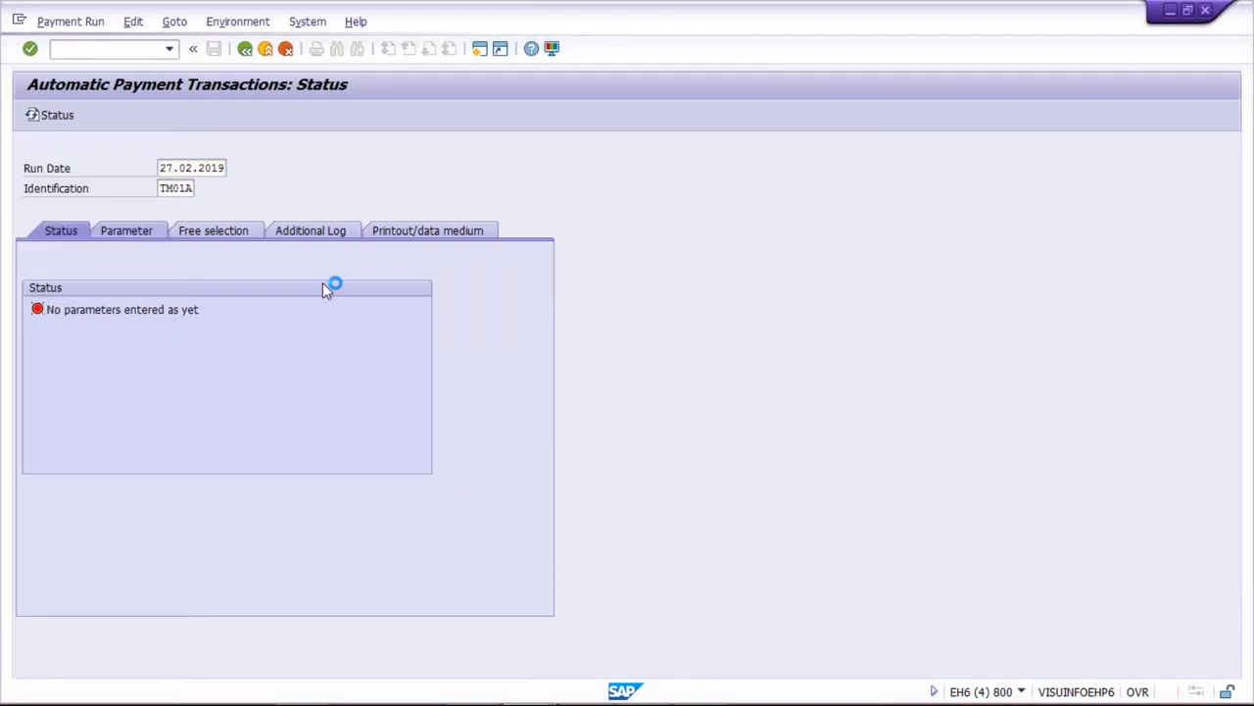
pyautogui.click(259, 350)
pyautogui.click(263, 366)
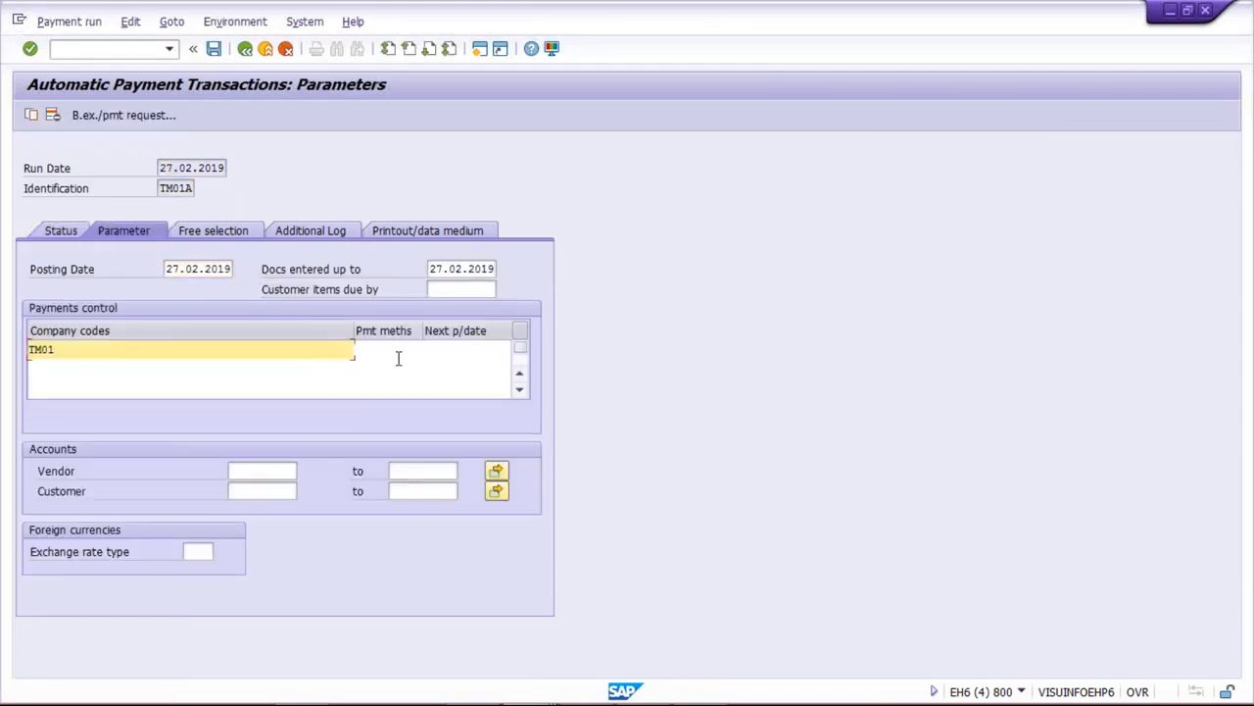
pyautogui.click(398, 353)
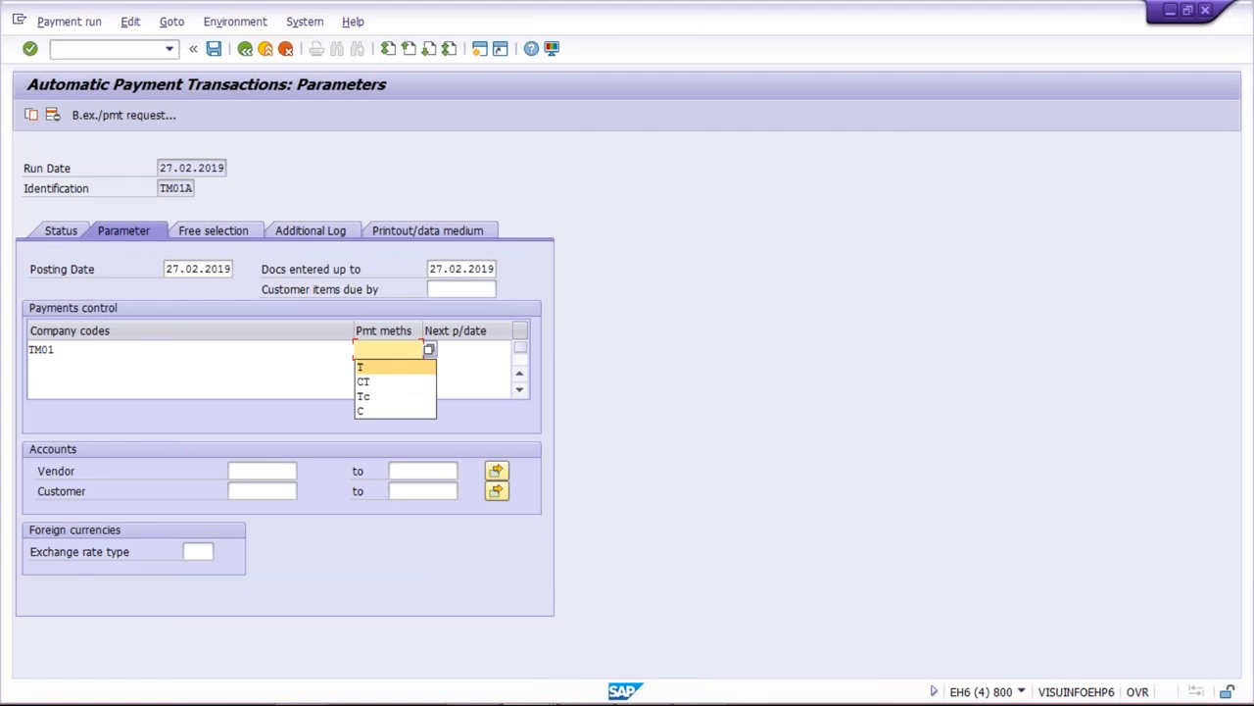
pyautogui.click(403, 368)
pyautogui.click(490, 349)
pyautogui.write('30.')
pyautogui.press('BackSpace')
pyautogui.press('BackSpace')
pyautogui.press('BackSpace')
pyautogui.write('28.02.2019')
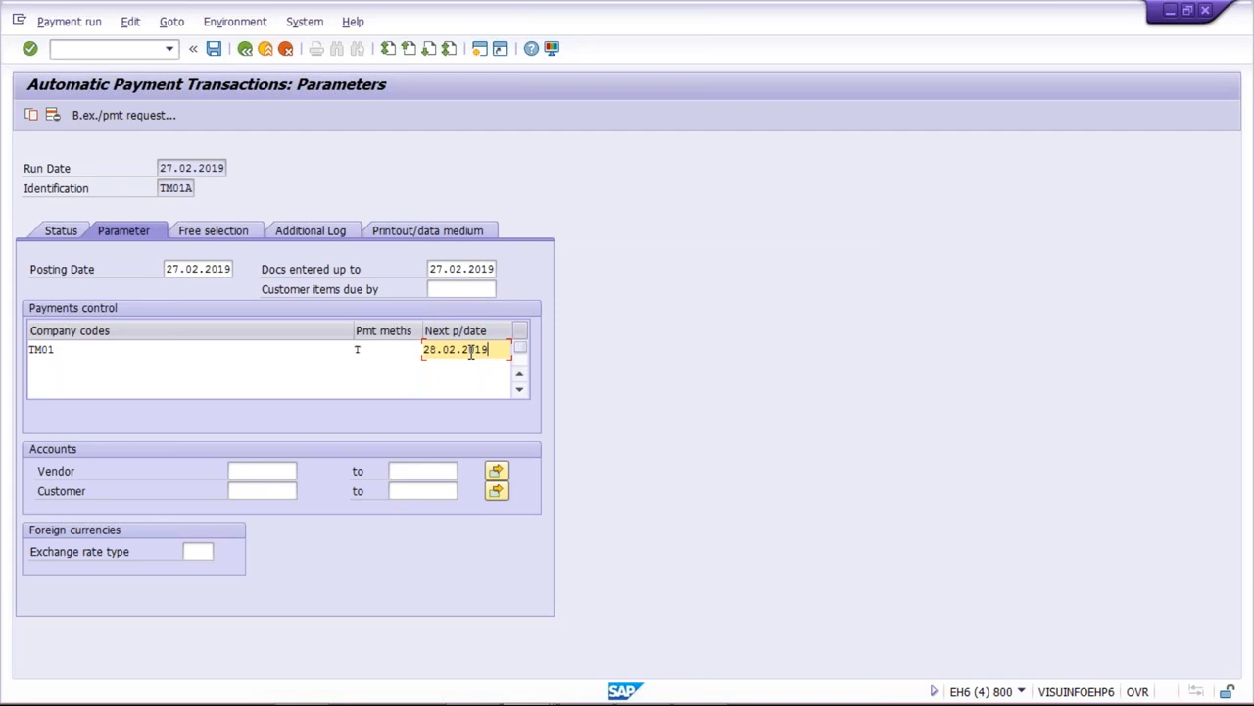
# Enter the vendor's account number as the payment run's vendor selection.
pyautogui.click(265, 471)
pyautogui.press('Down')
pyautogui.press('Return')
# Enable logging of due date check, payment method selection in all cases and payment document line items for the vendor, and save the parameters.
pyautogui.click(308, 392)
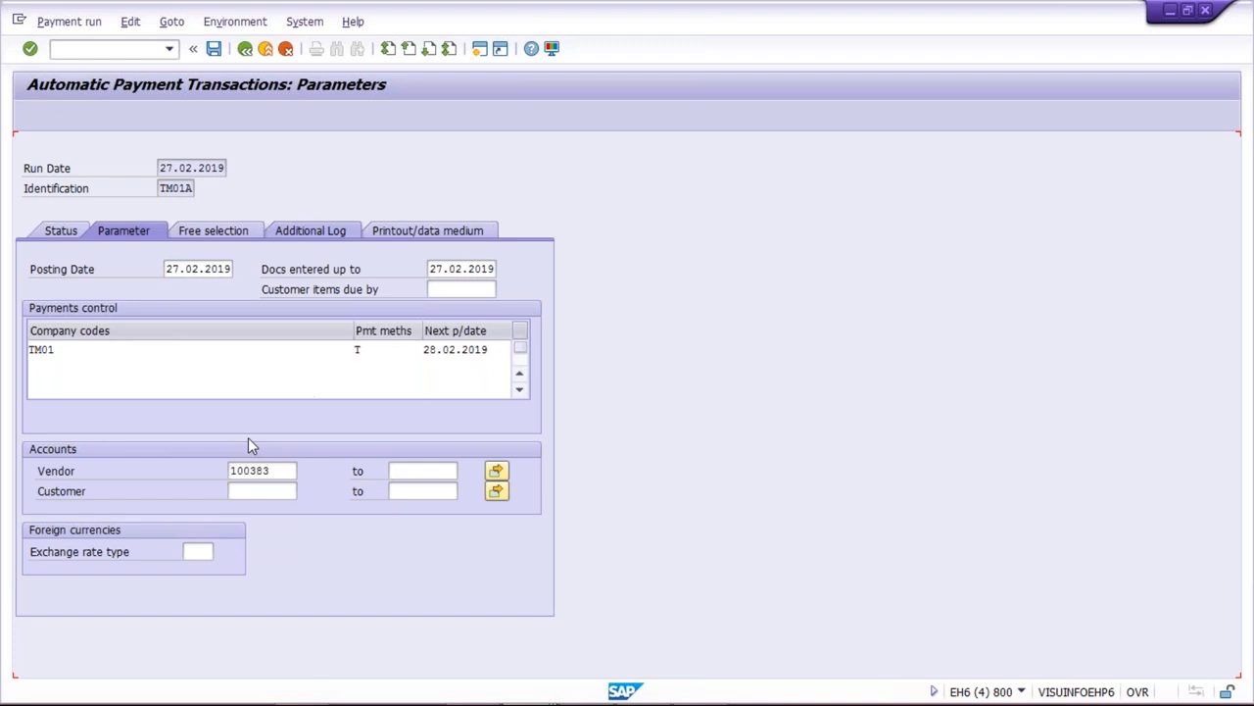
pyautogui.click(84, 311)
pyautogui.click(82, 333)
pyautogui.click(69, 373)
pyautogui.click(45, 450)
pyautogui.press('Down')
pyautogui.press('Return')
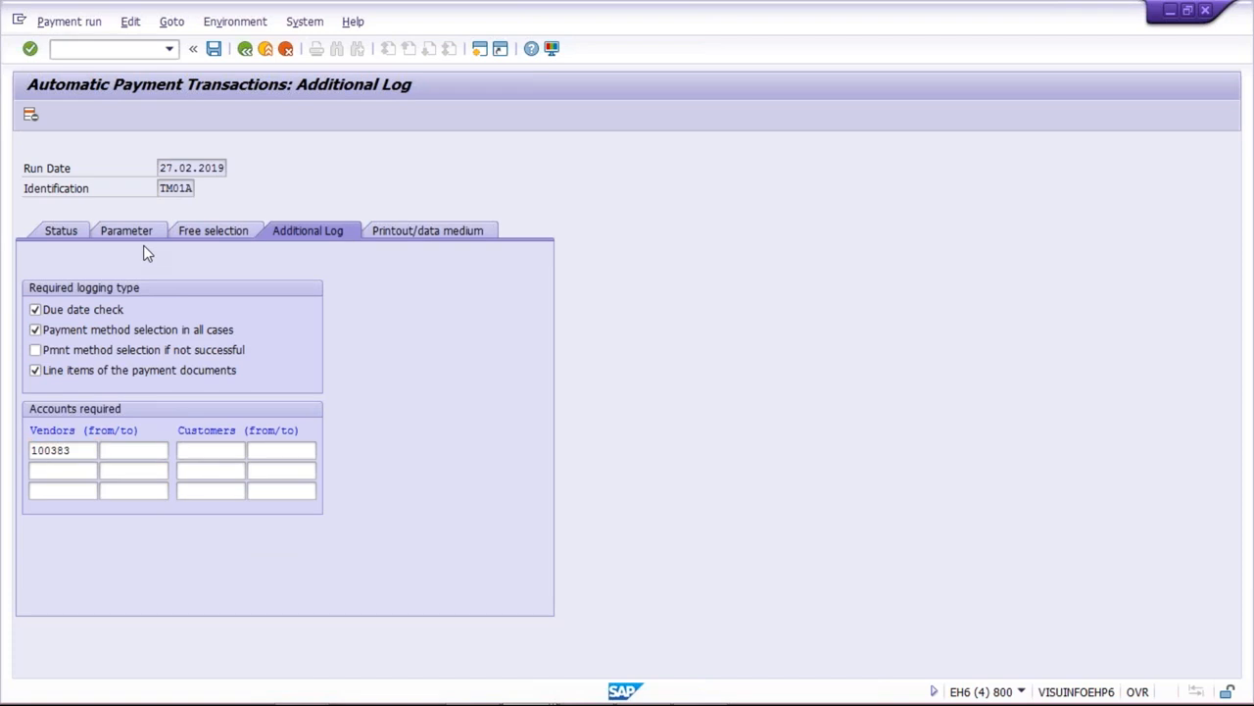
pyautogui.hotkey('ctrl', 's')
# View the run's free selection criteria, check the vendor's open items in the line item session, and return to the payment run.
pyautogui.click(232, 240)
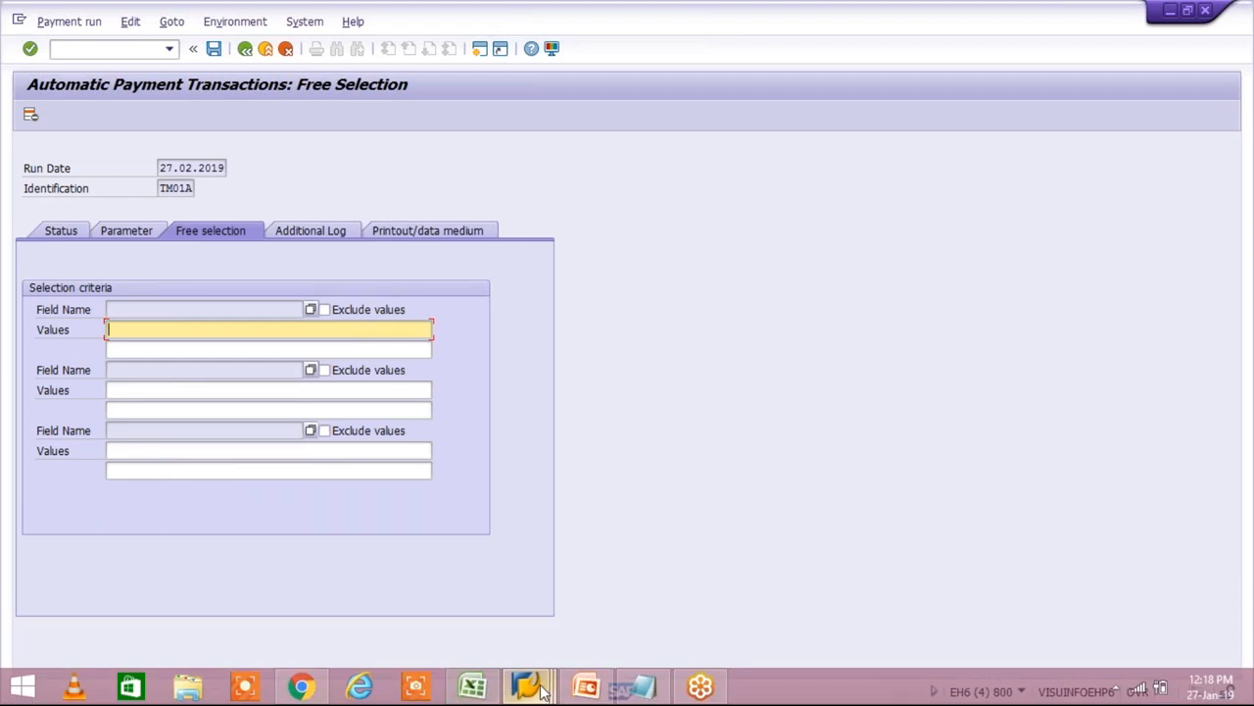
pyautogui.click(542, 691)
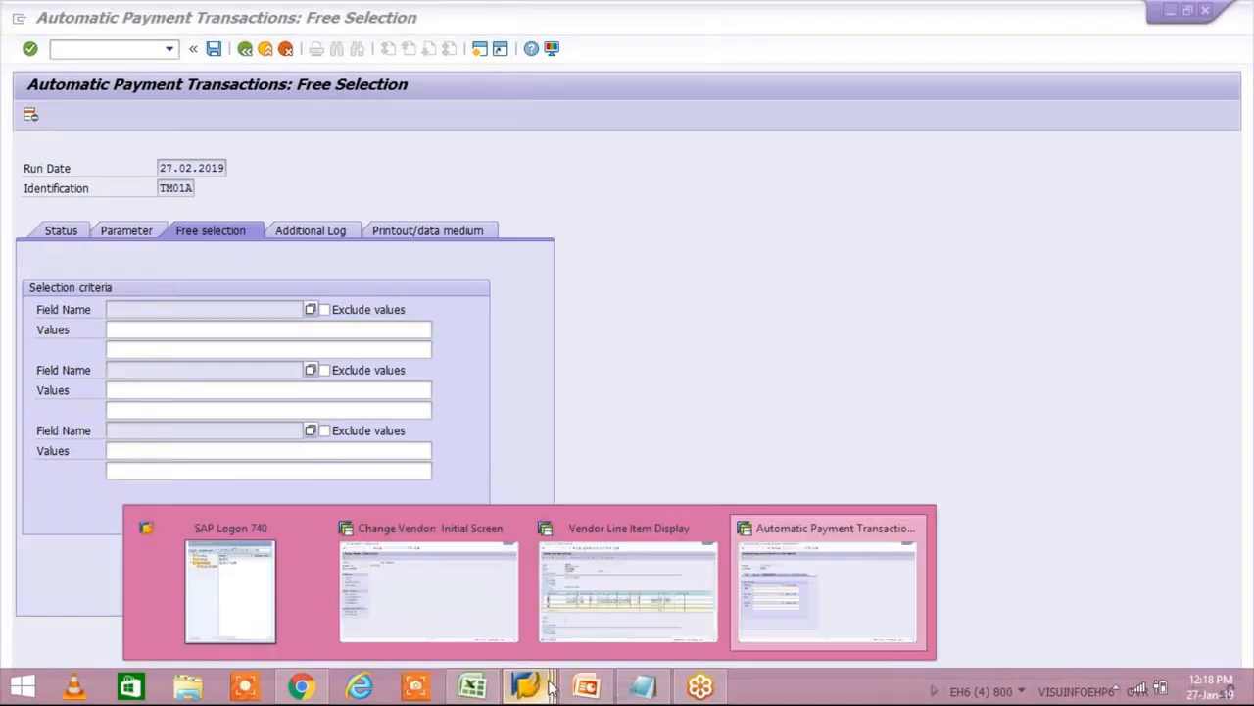
pyautogui.click(627, 618)
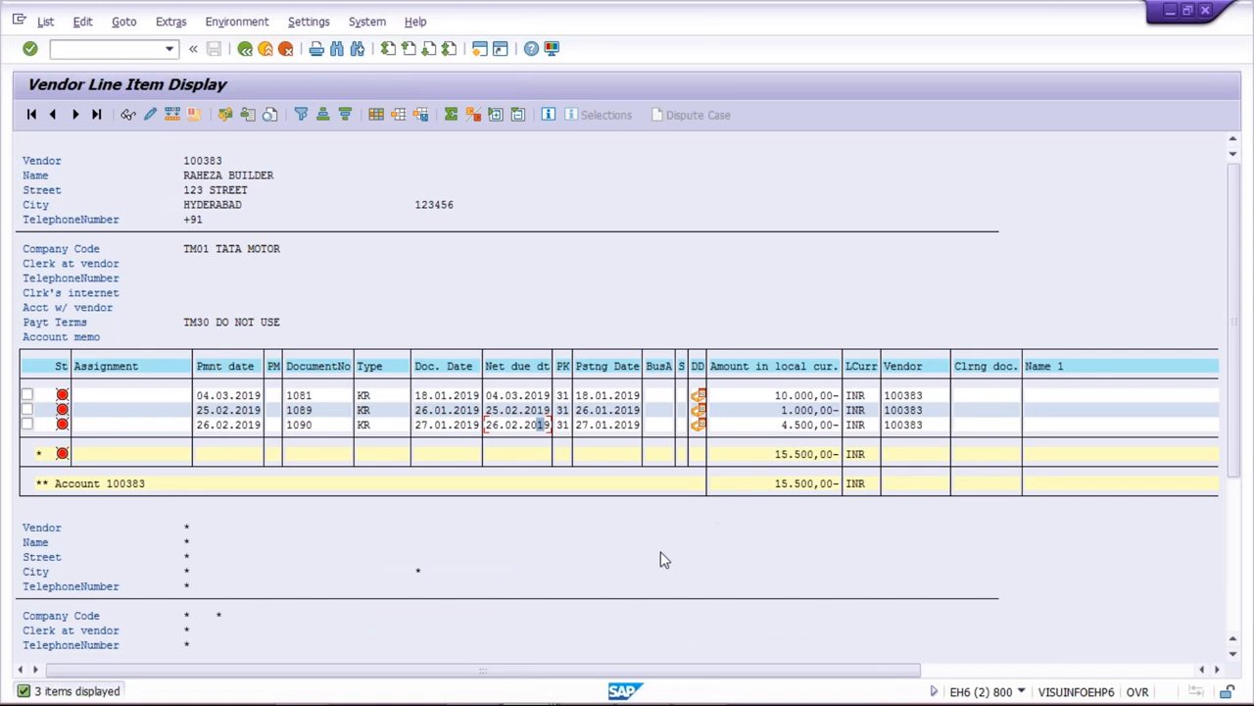
pyautogui.press('F3')
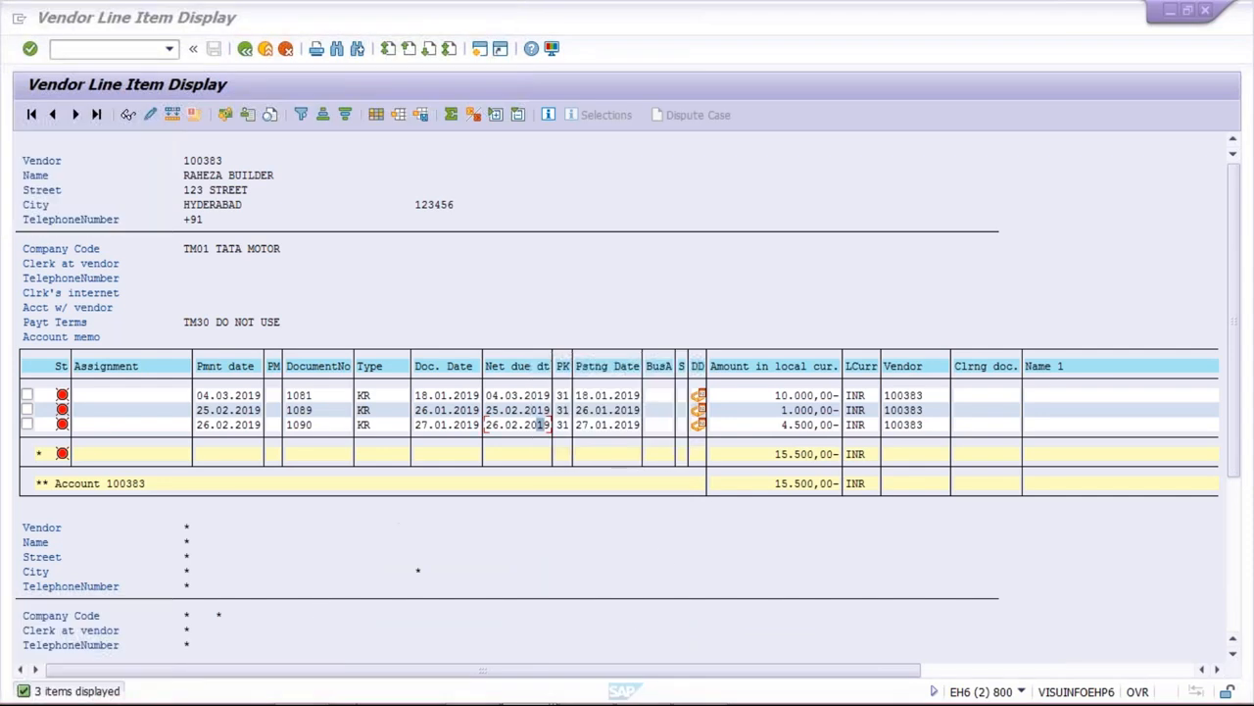
pyautogui.moveTo(501, 690)
pyautogui.click(501, 690)
pyautogui.click(526, 686)
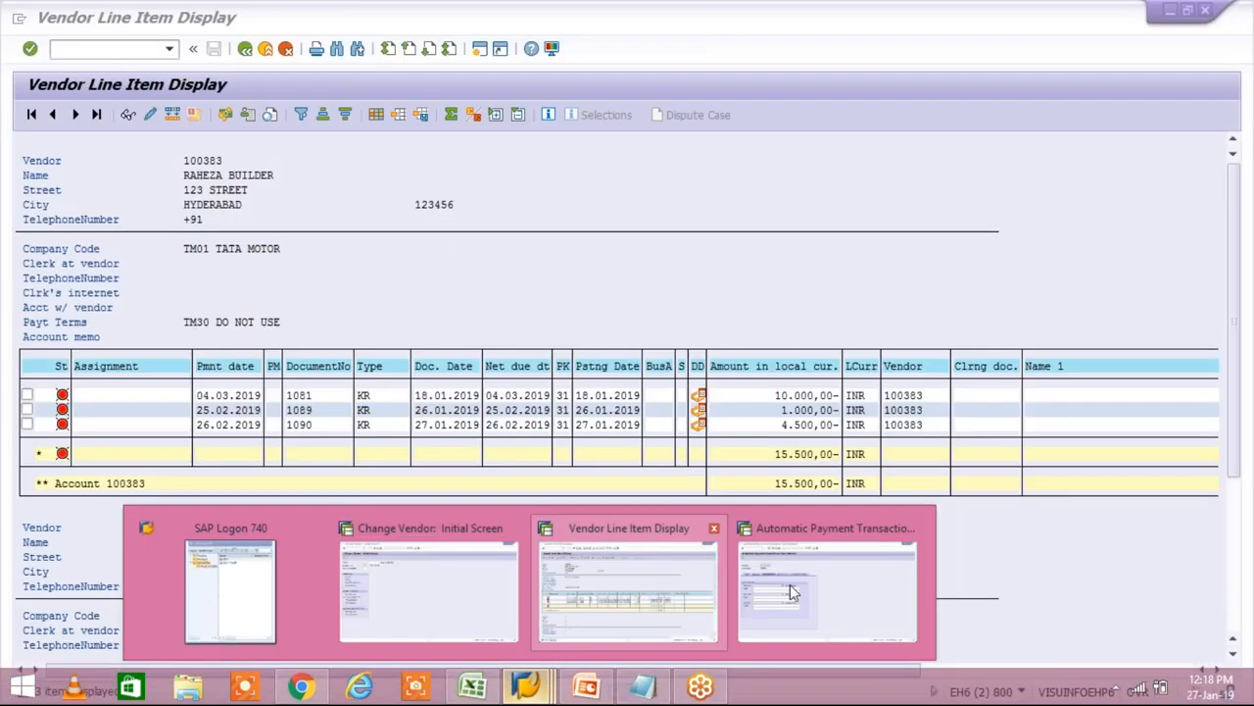
pyautogui.click(828, 583)
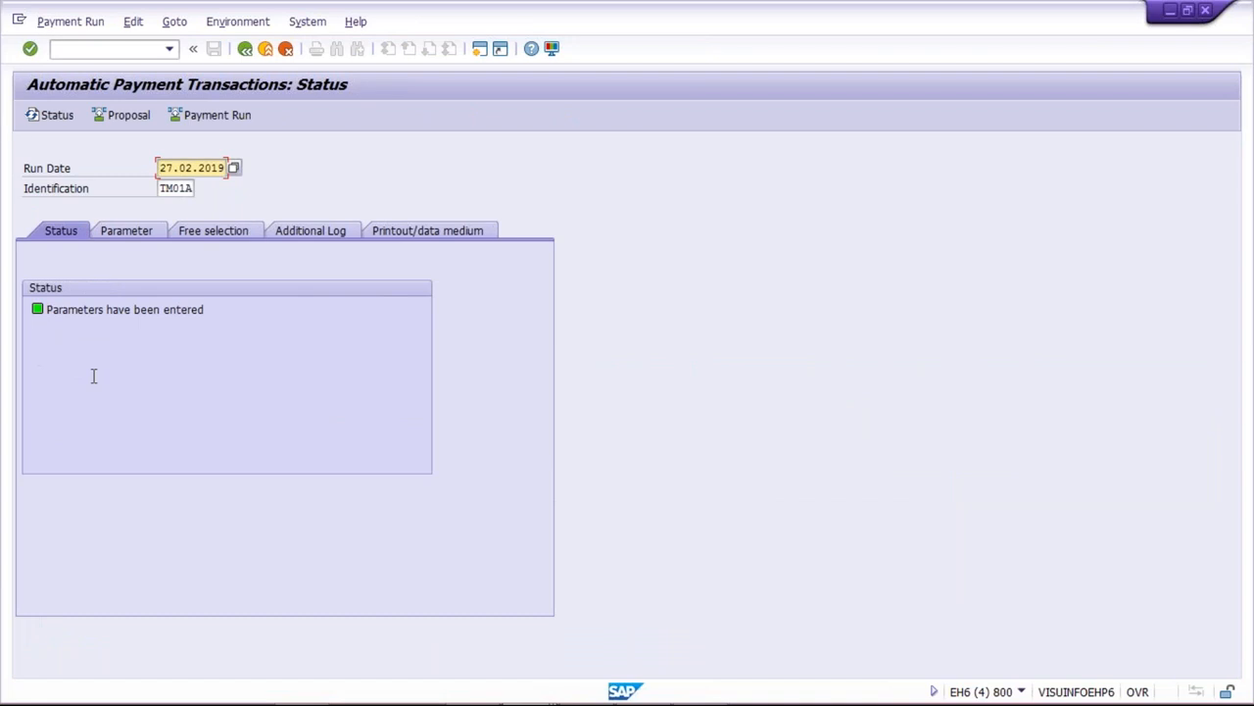
# Create the payment proposal for run TM01A and open its log.
pyautogui.click(123, 116)
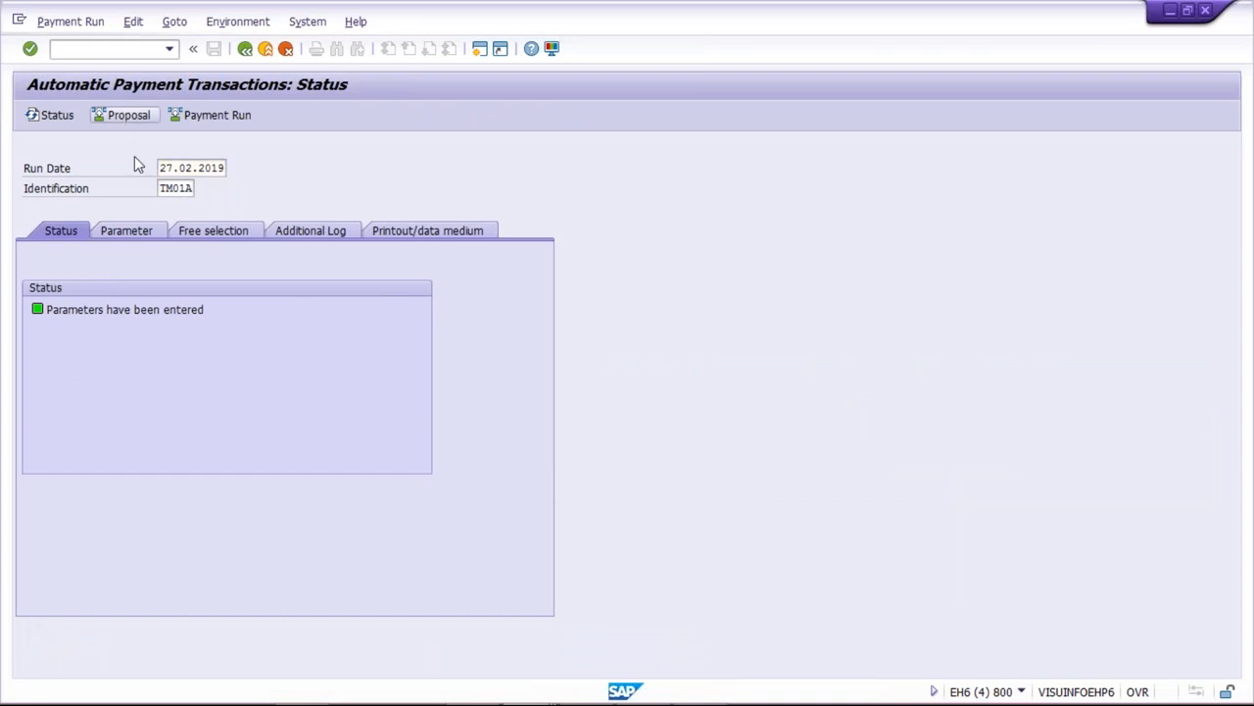
pyautogui.click(291, 338)
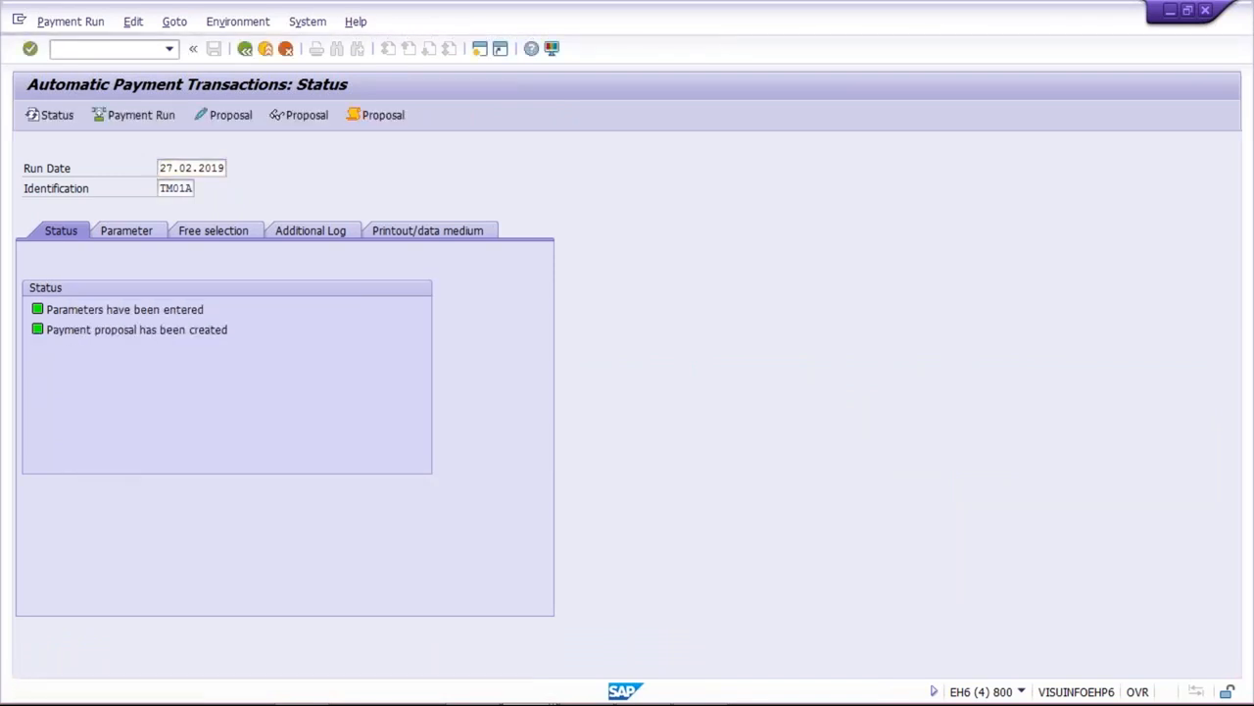
pyautogui.click(383, 116)
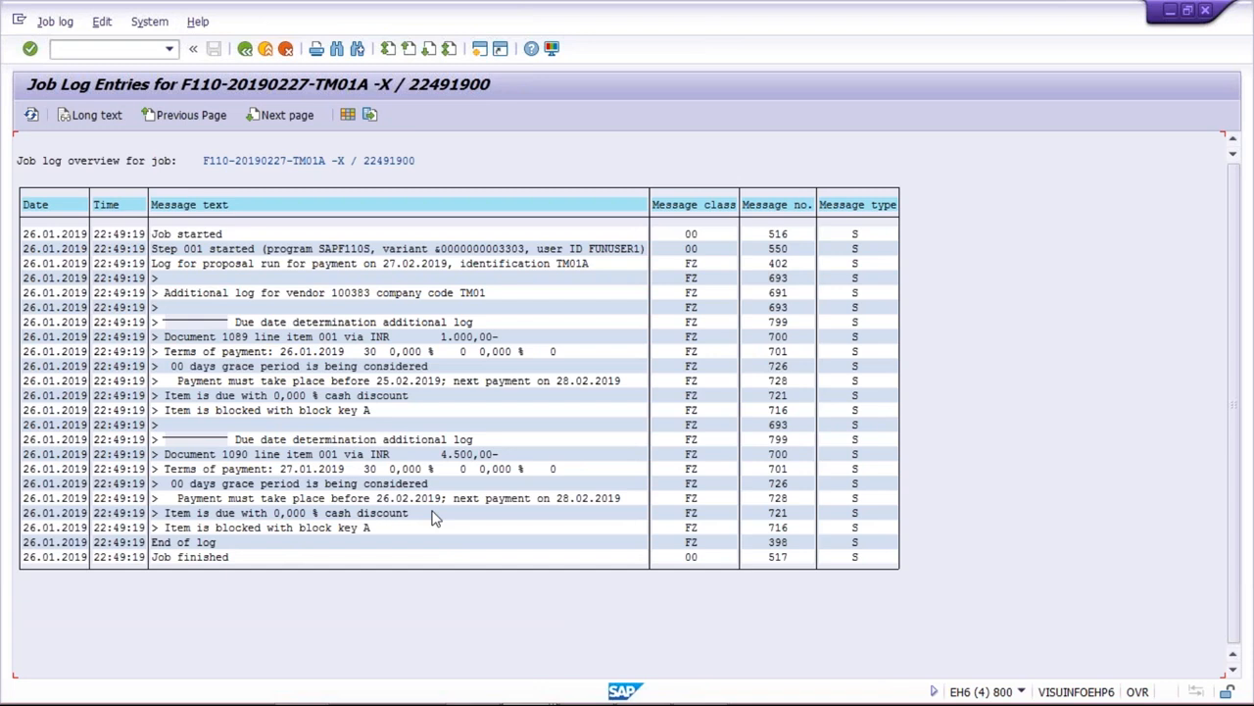
# Examine the proposal log entries for the 1.000 and 4.500 INR items, and return to the Vendor Line Item Display session.
pyautogui.click(471, 337)
pyautogui.click(456, 455)
pyautogui.click(468, 337)
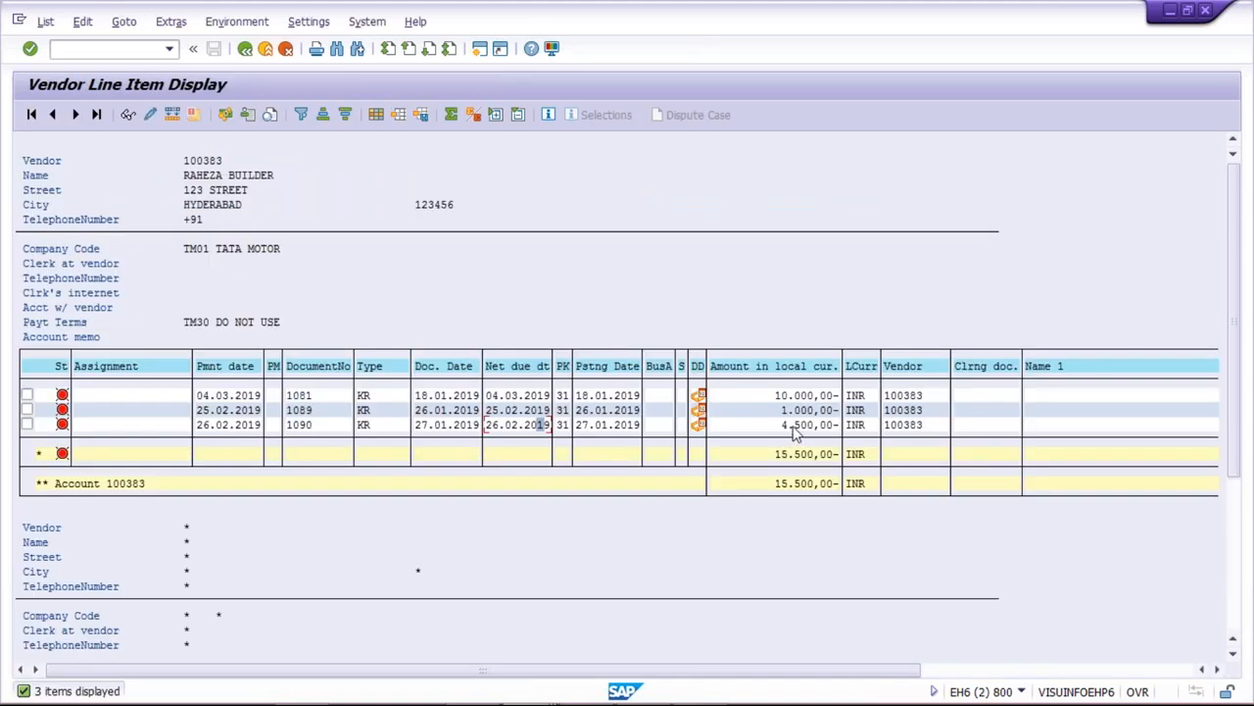
# Open the 4.500 INR line item and check its payment terms.
pyautogui.doubleClick(791, 425)
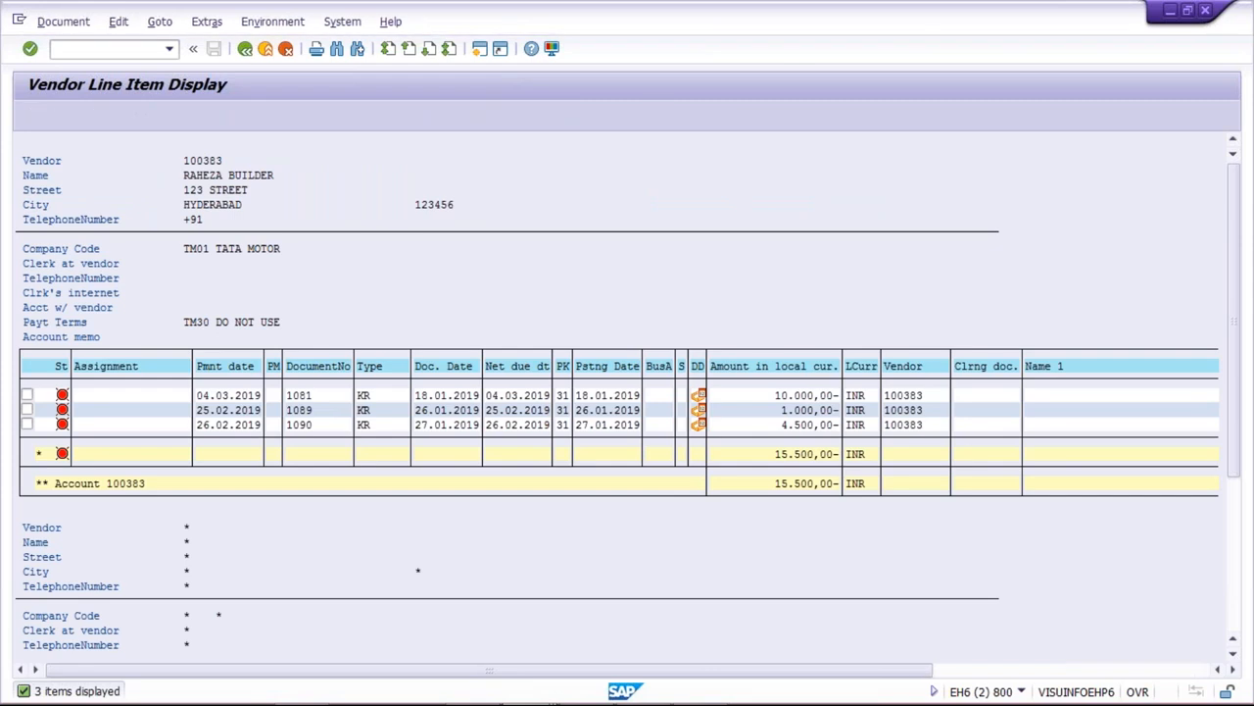
pyautogui.doubleClick(109, 349)
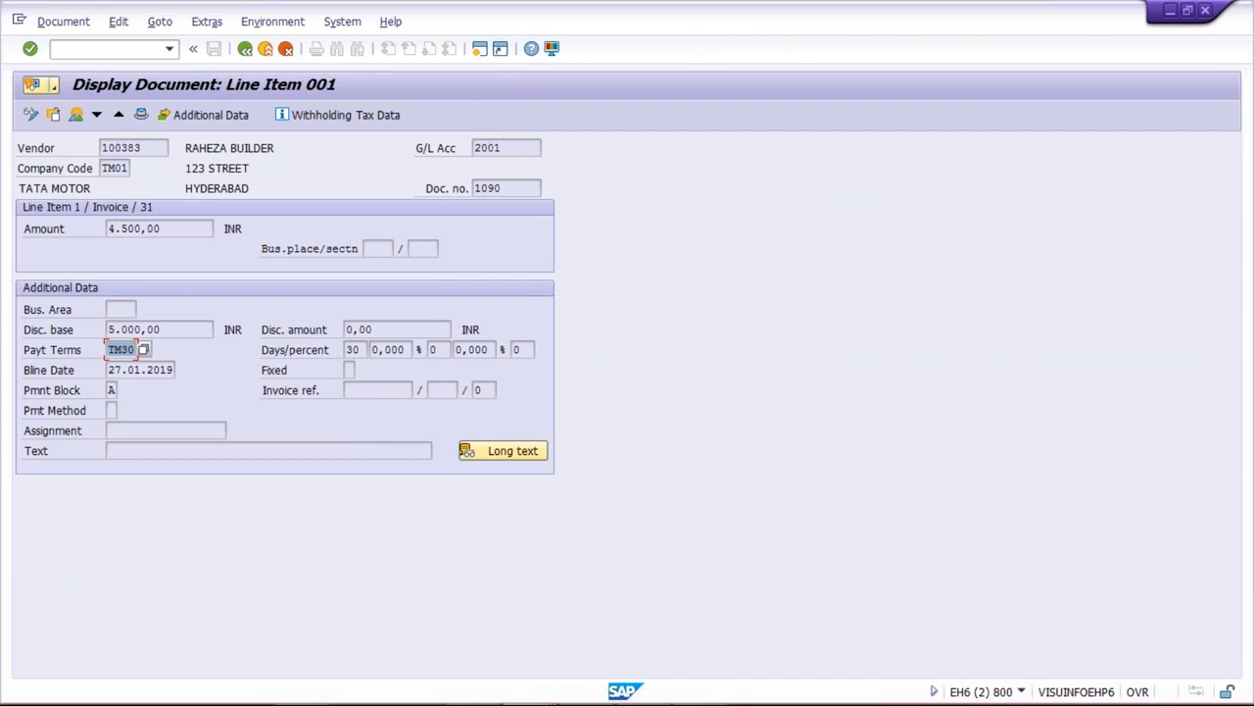
# Check the line item's payment block and examine the proposal log entries for the 4.500 INR document.
pyautogui.click(111, 390)
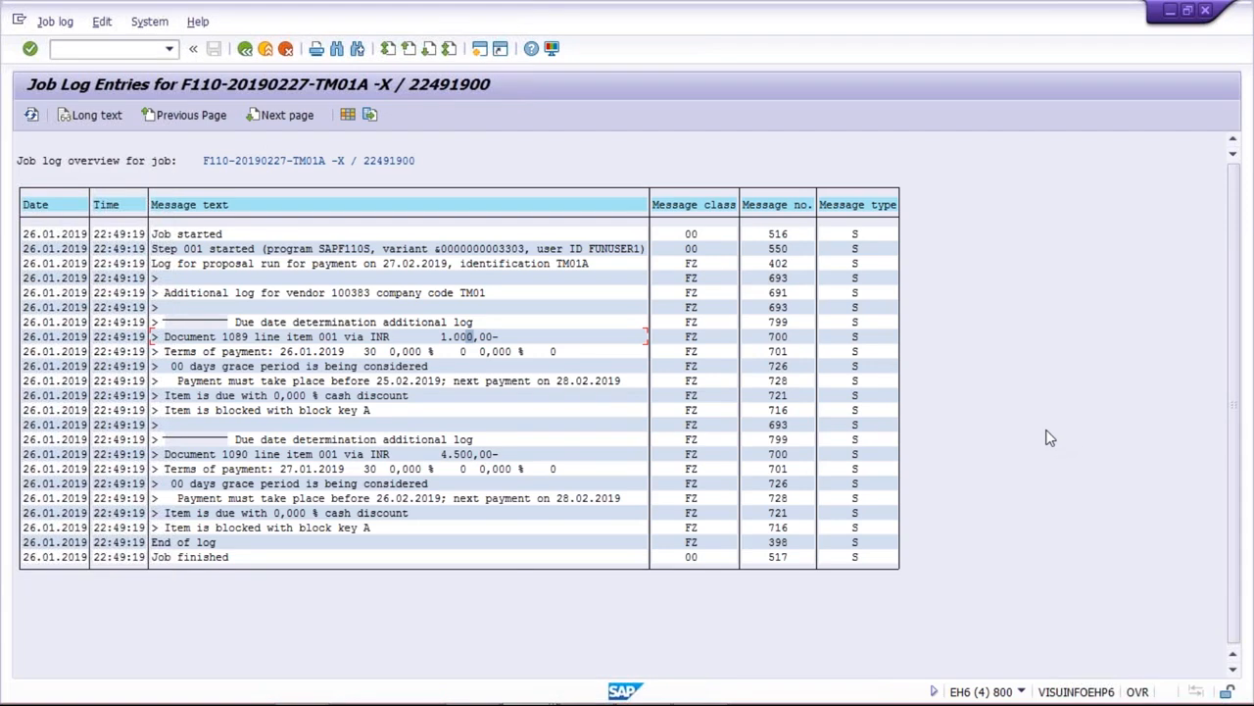
pyautogui.hotkey('ctrl', 'shift', 'd')
pyautogui.moveTo(164, 423); pyautogui.dragTo(152, 545)
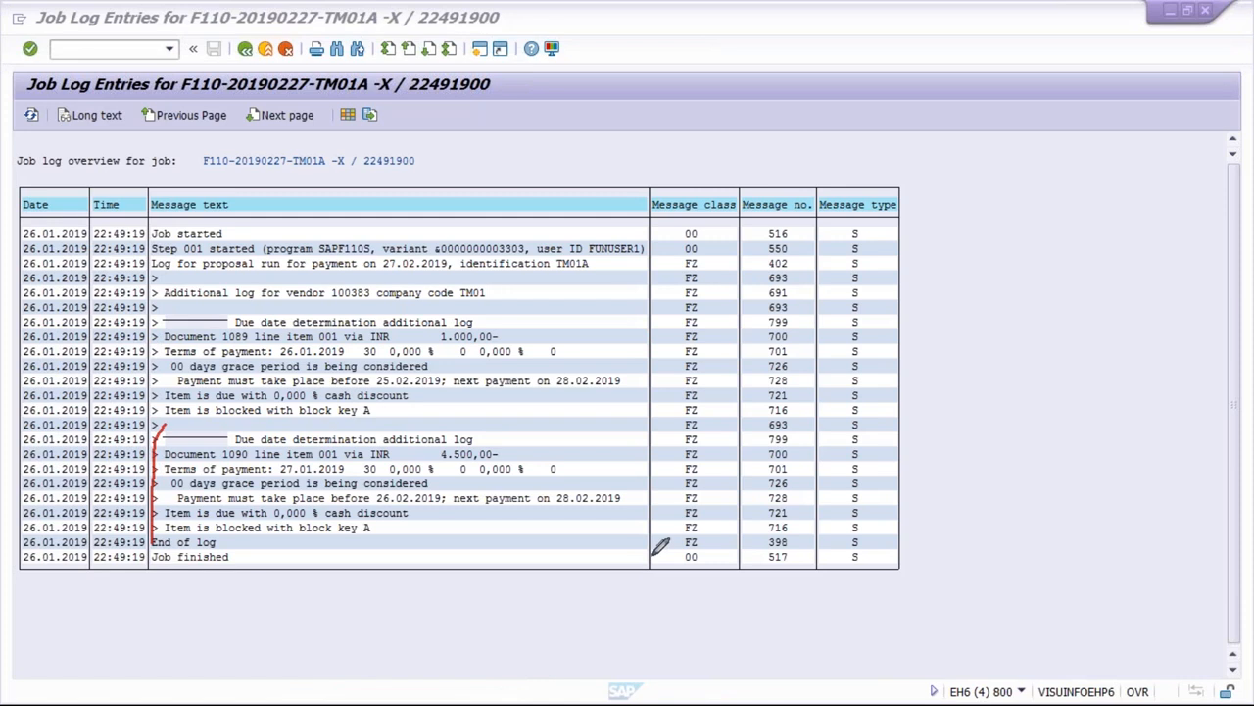
pyautogui.moveTo(662, 545); pyautogui.dragTo(174, 416)
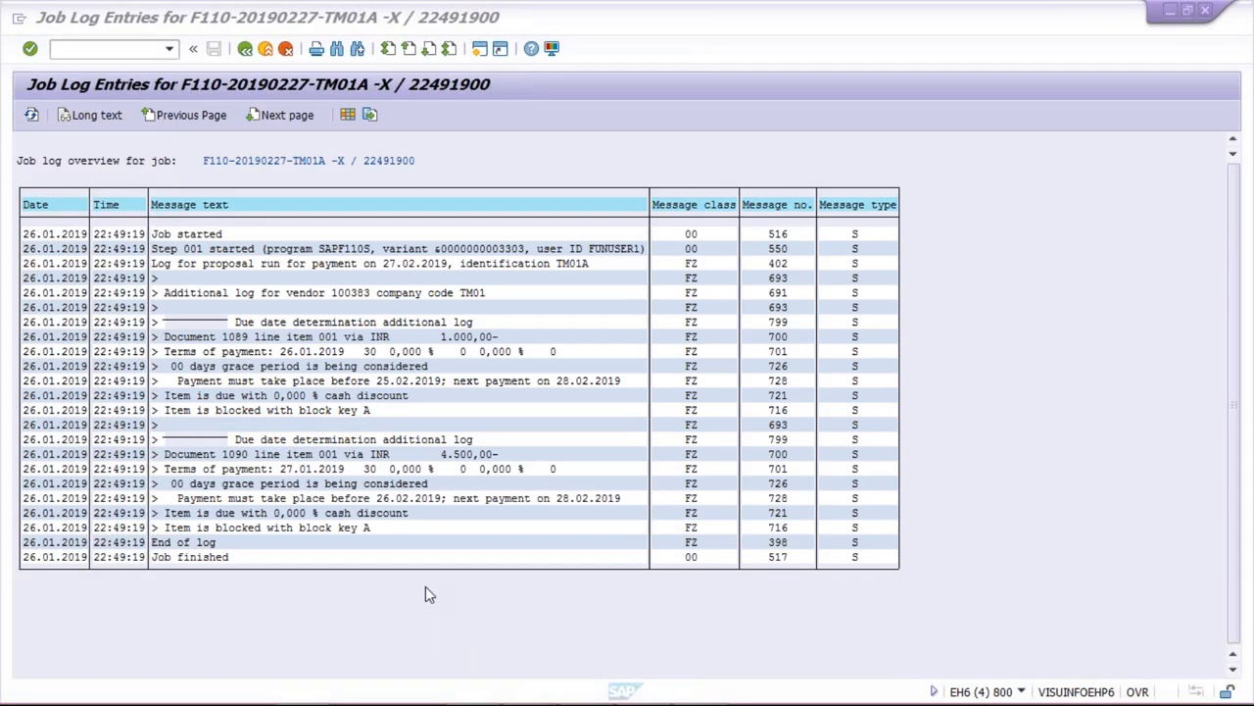
pyautogui.click(425, 586)
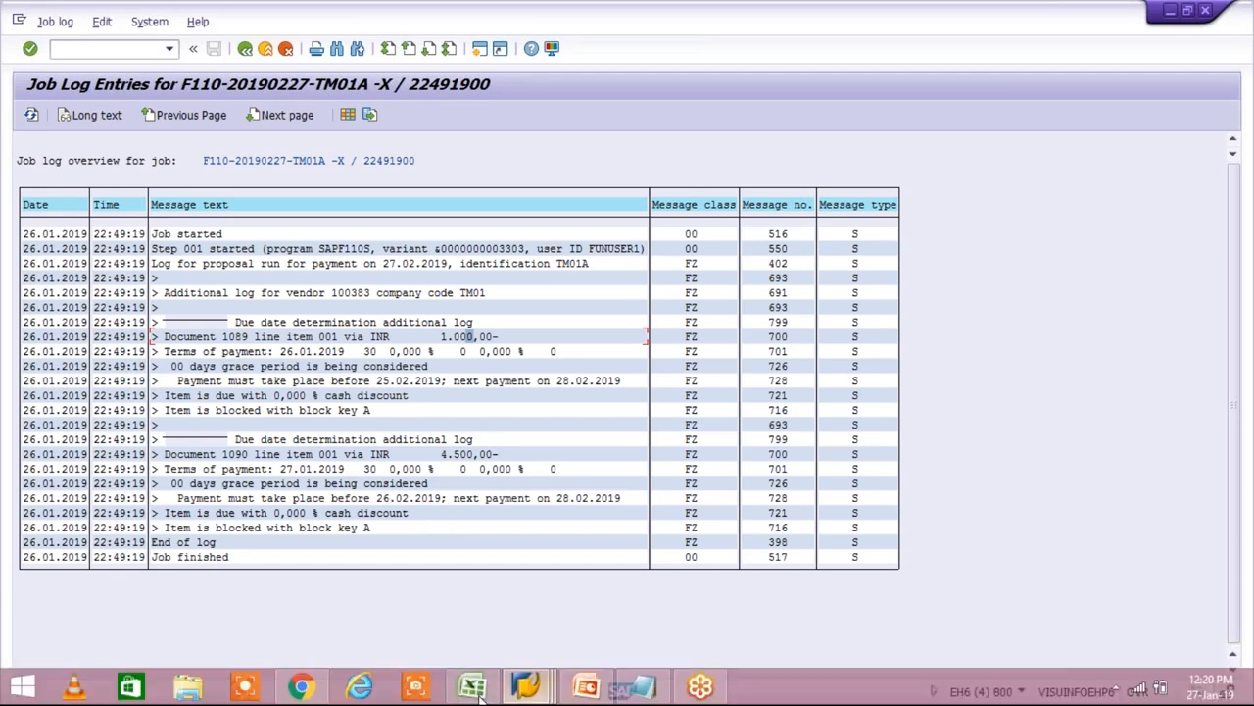
# Switch to the Class workbook in Excel and review the TM30 and TM45 payment terms listed under TATA MOTOR.
pyautogui.click(476, 688)
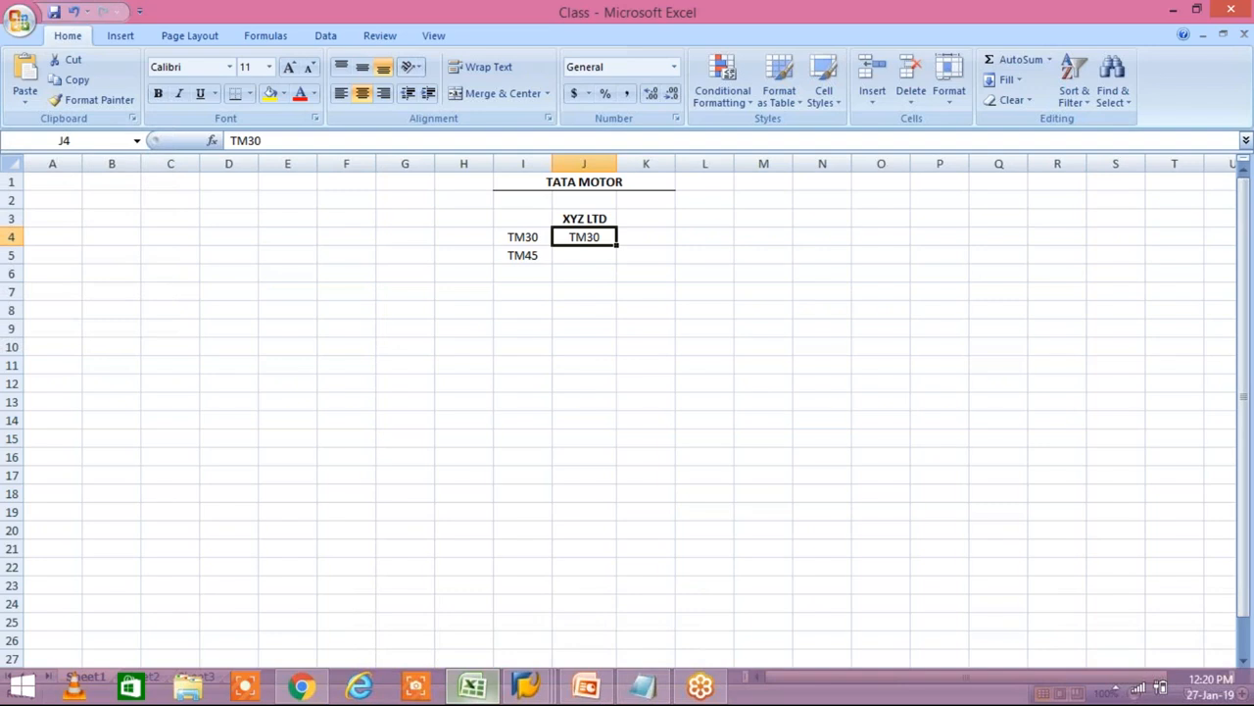
pyautogui.click(525, 333)
pyautogui.click(523, 239)
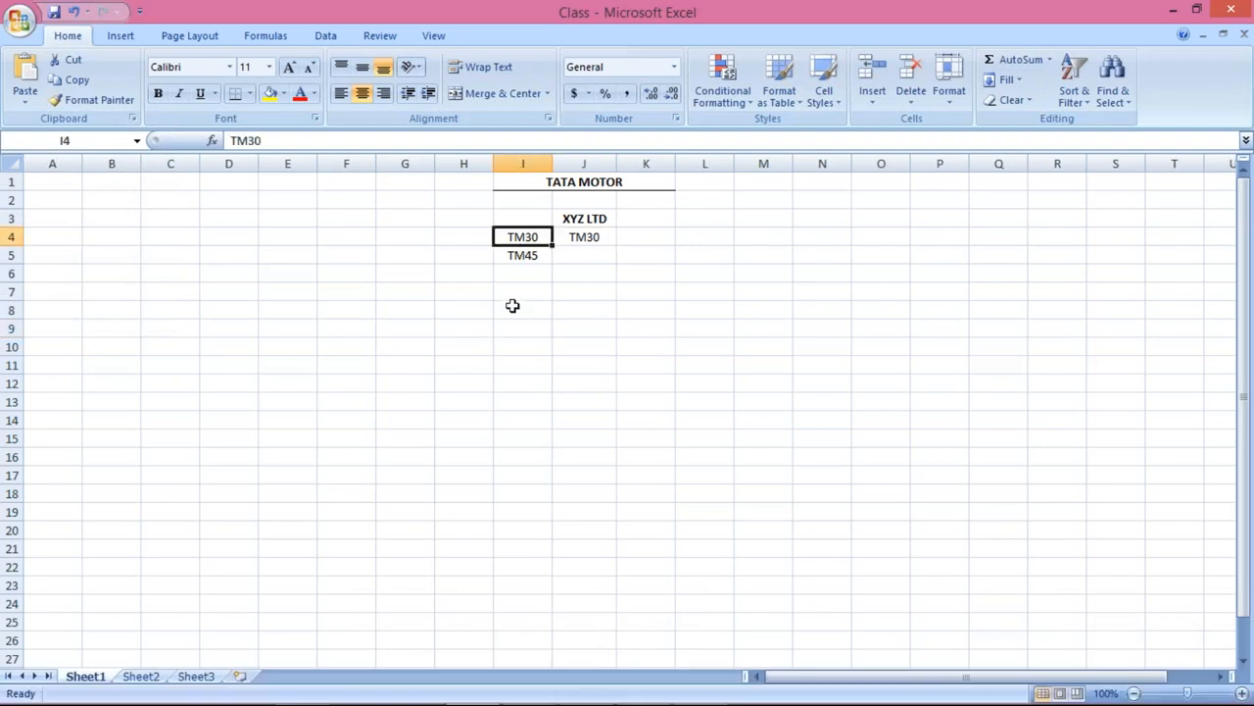
pyautogui.click(512, 255)
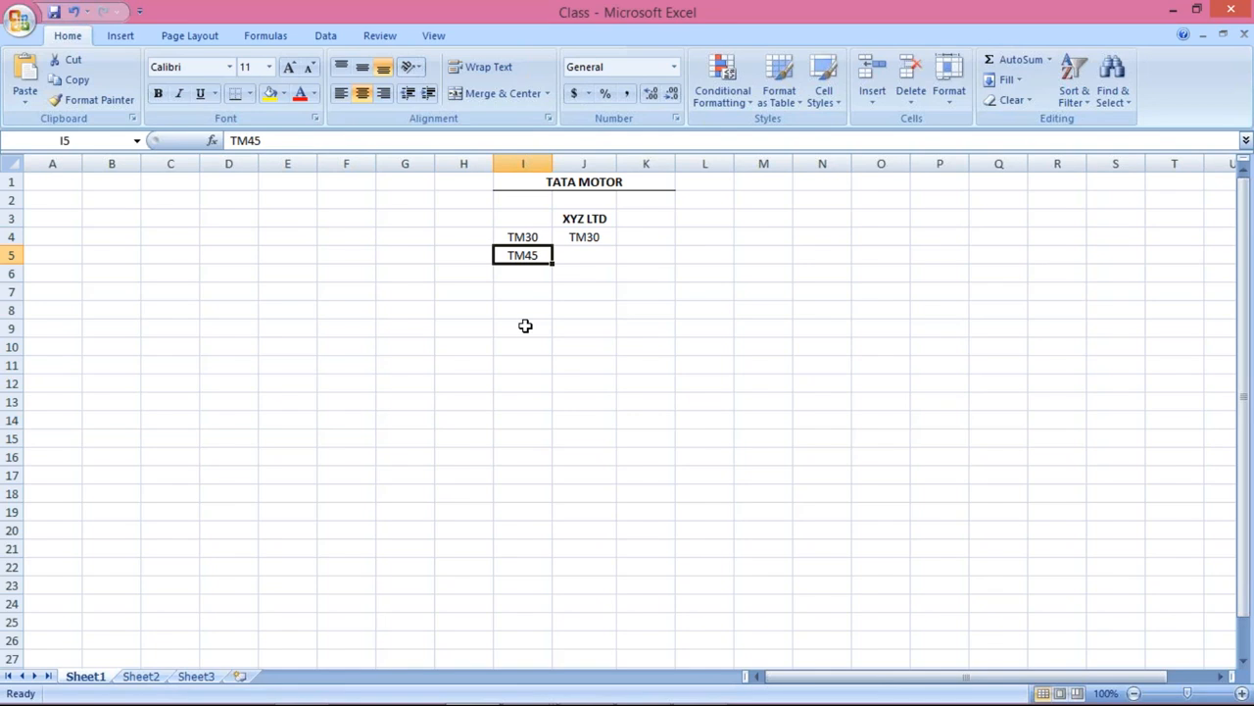
pyautogui.click(522, 237)
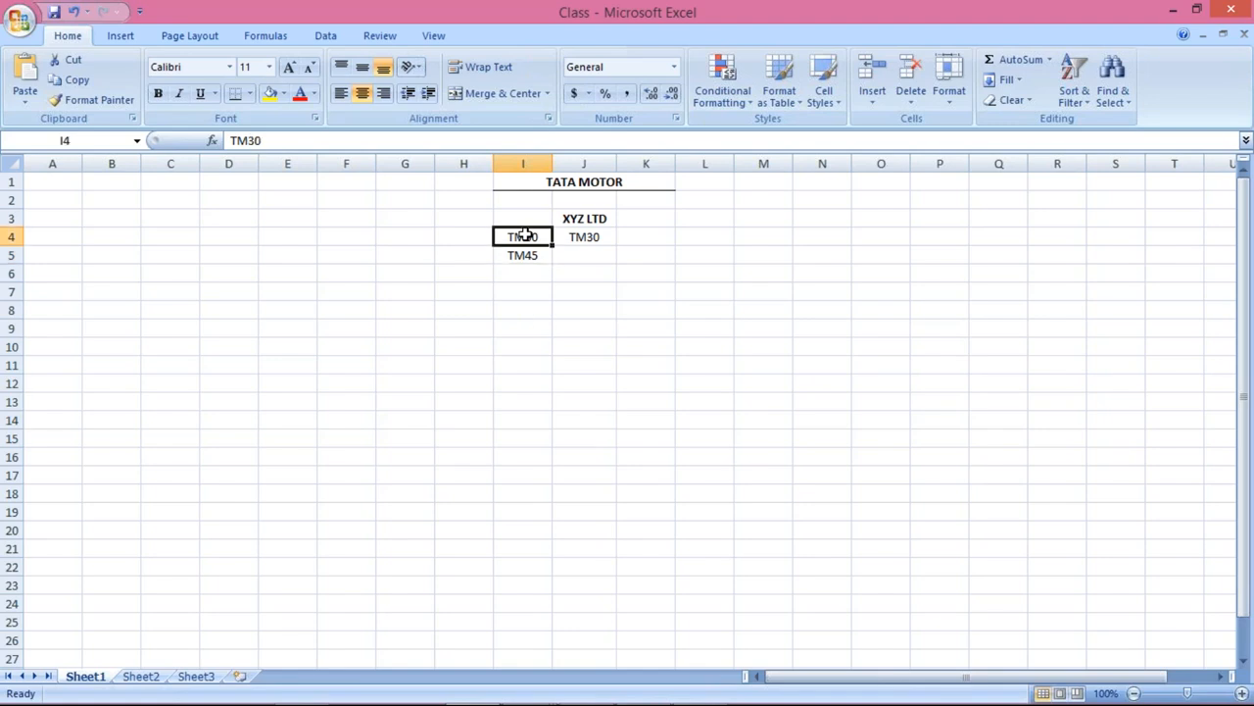
pyautogui.click(525, 290)
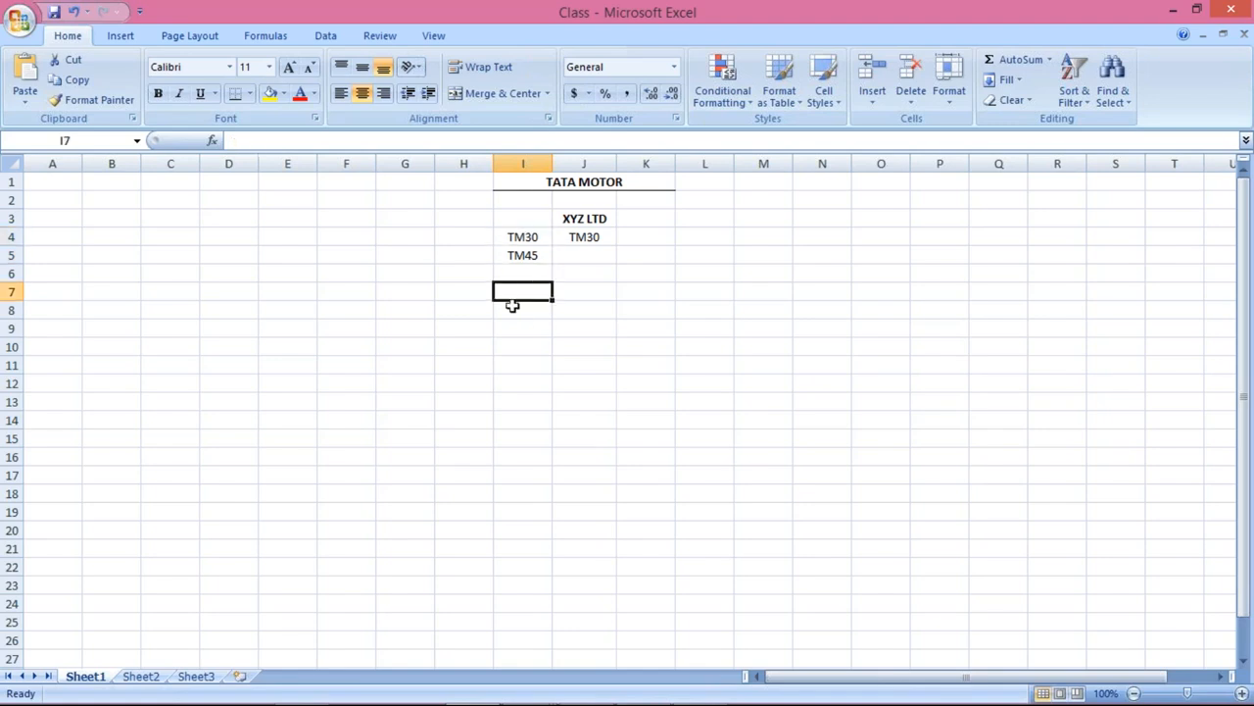
# Return to SAP, review the 4.500 INR line item and the proposal log, and open a new session.
pyautogui.moveTo(519, 688)
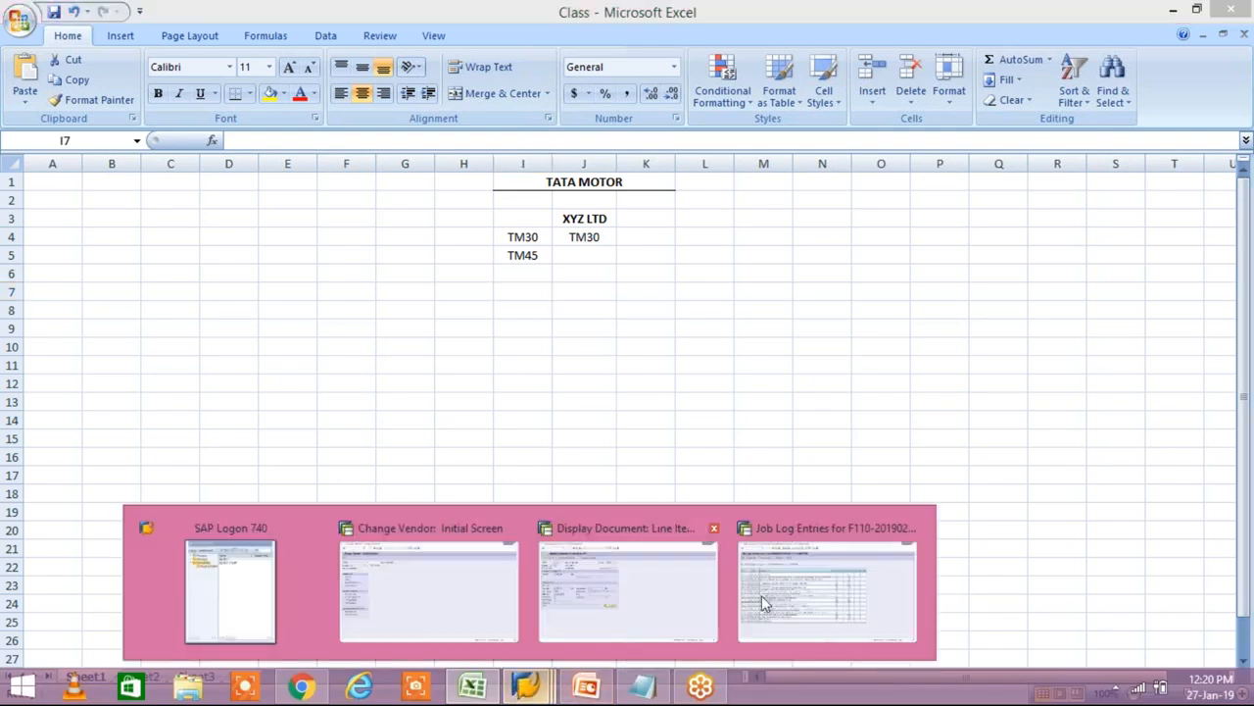
pyautogui.click(628, 609)
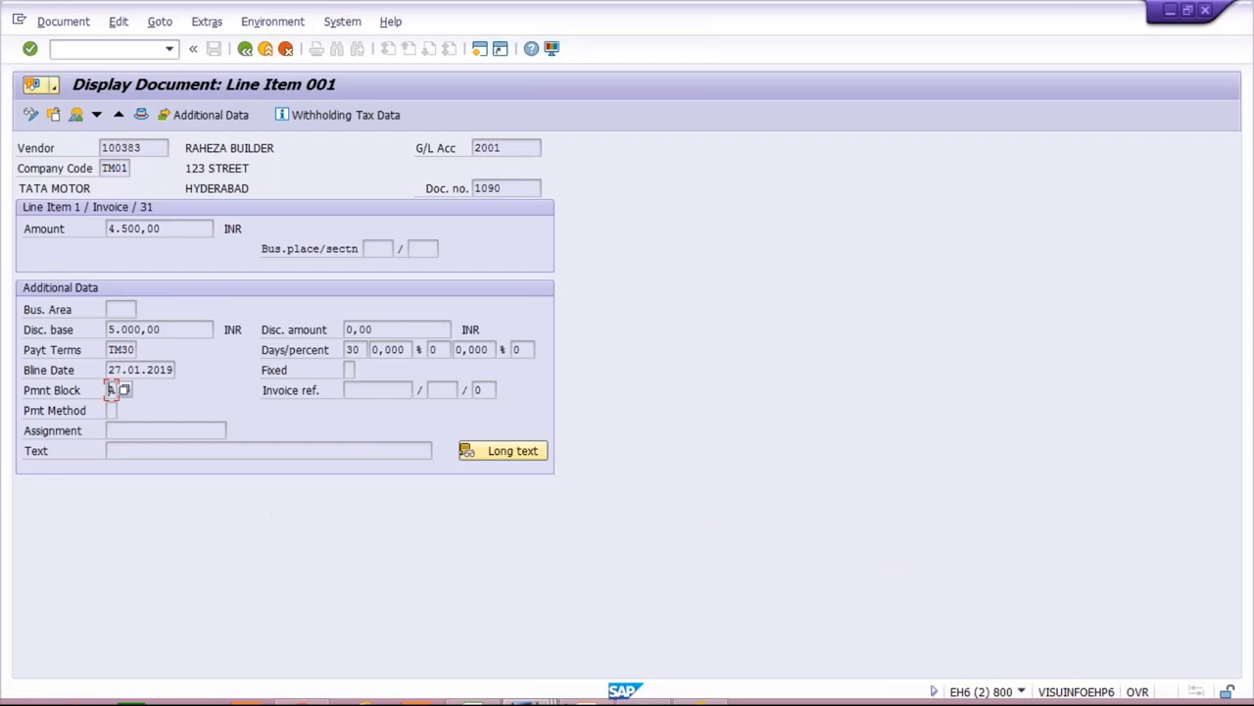
pyautogui.click(532, 687)
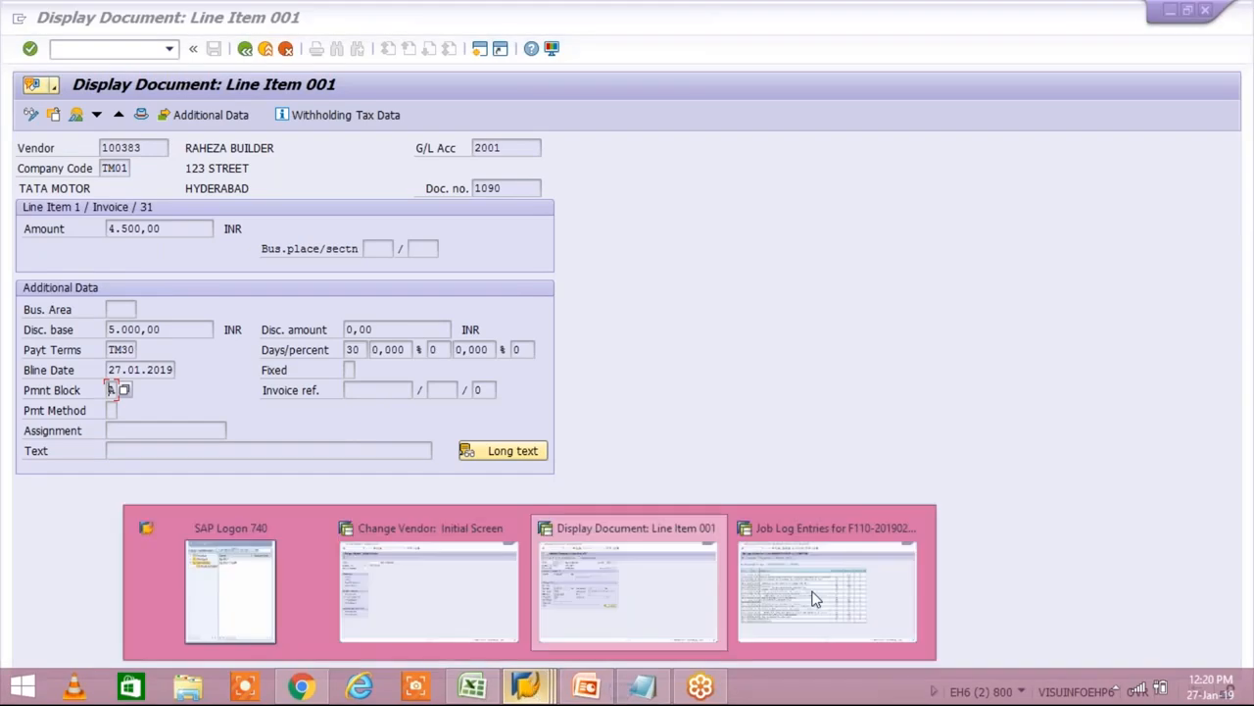
pyautogui.click(826, 587)
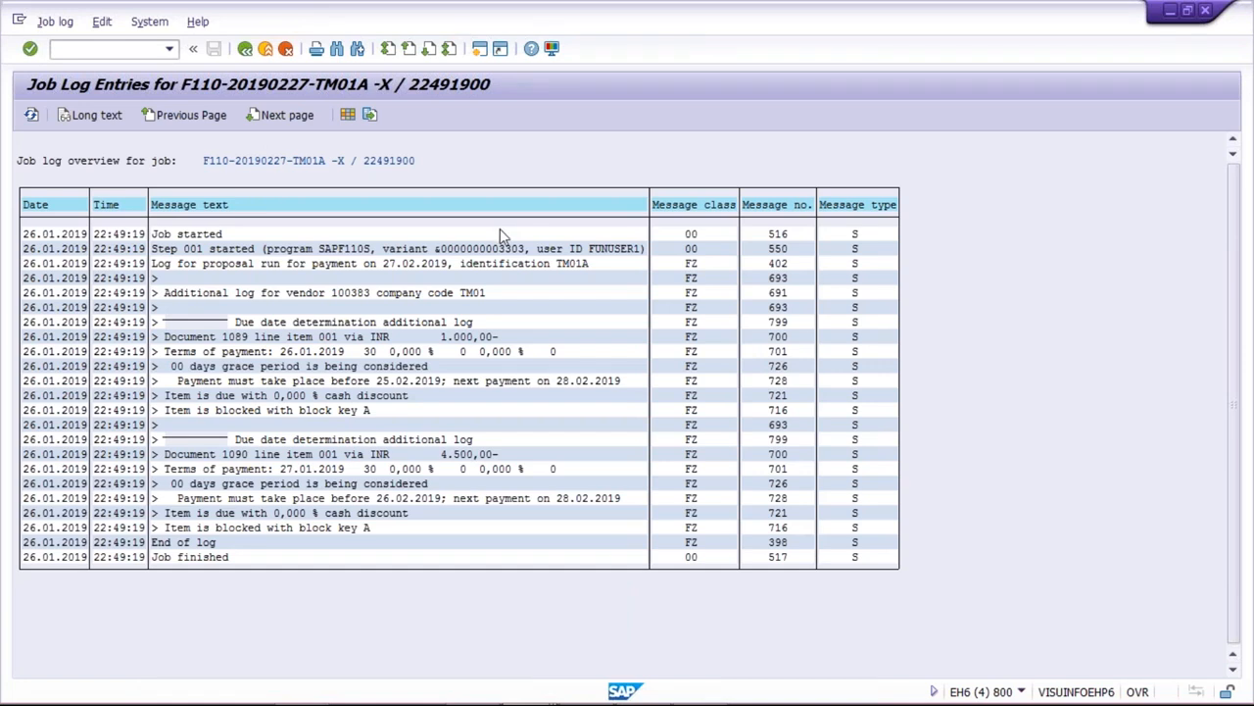
pyautogui.moveTo(591, 691)
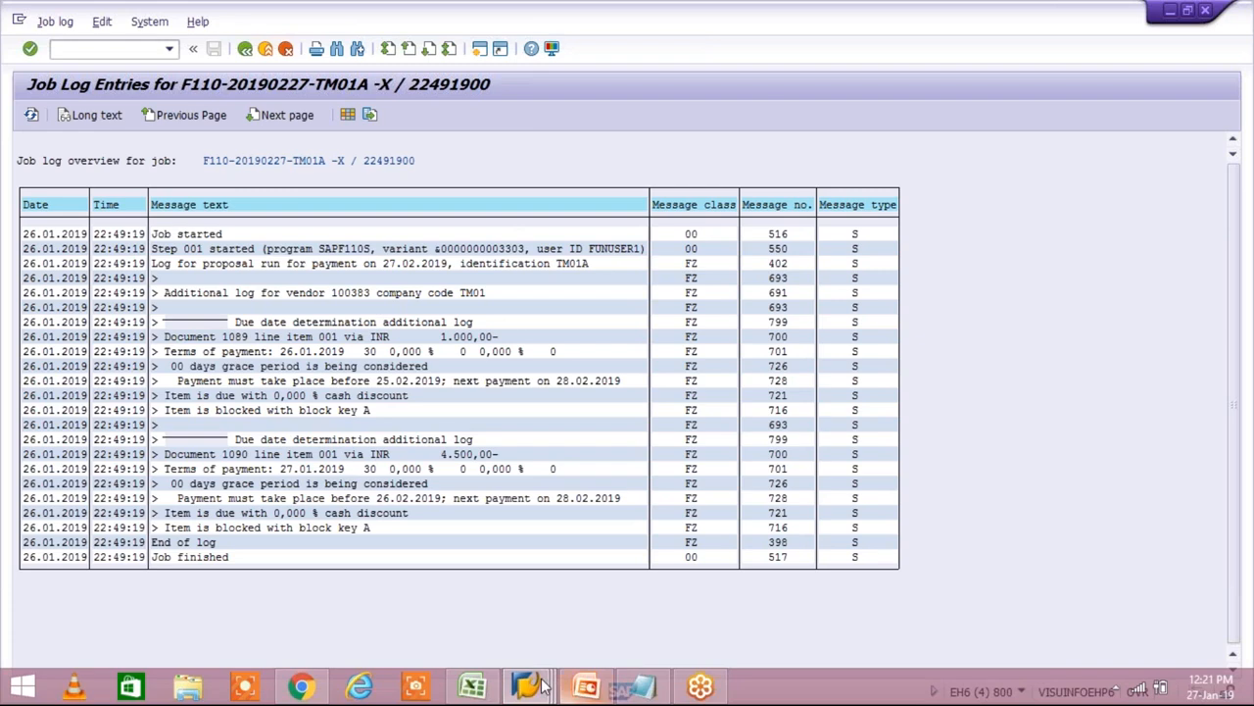
pyautogui.click(544, 684)
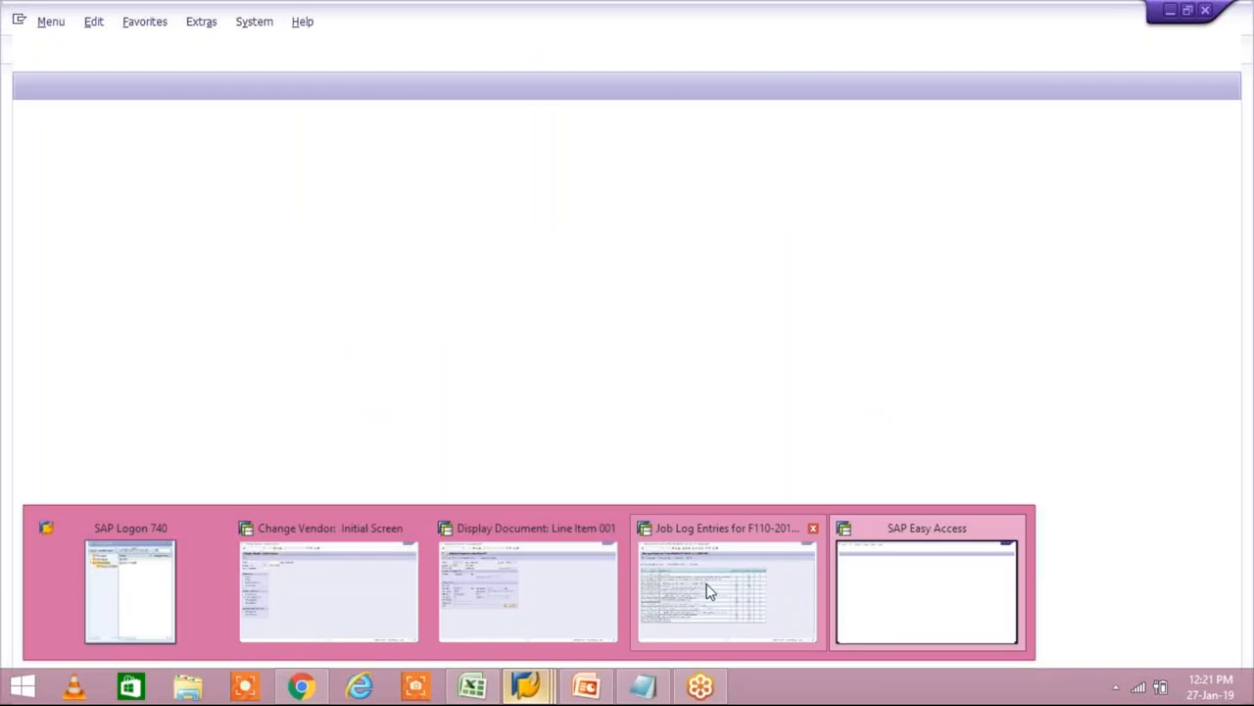
pyautogui.moveTo(506, 623)
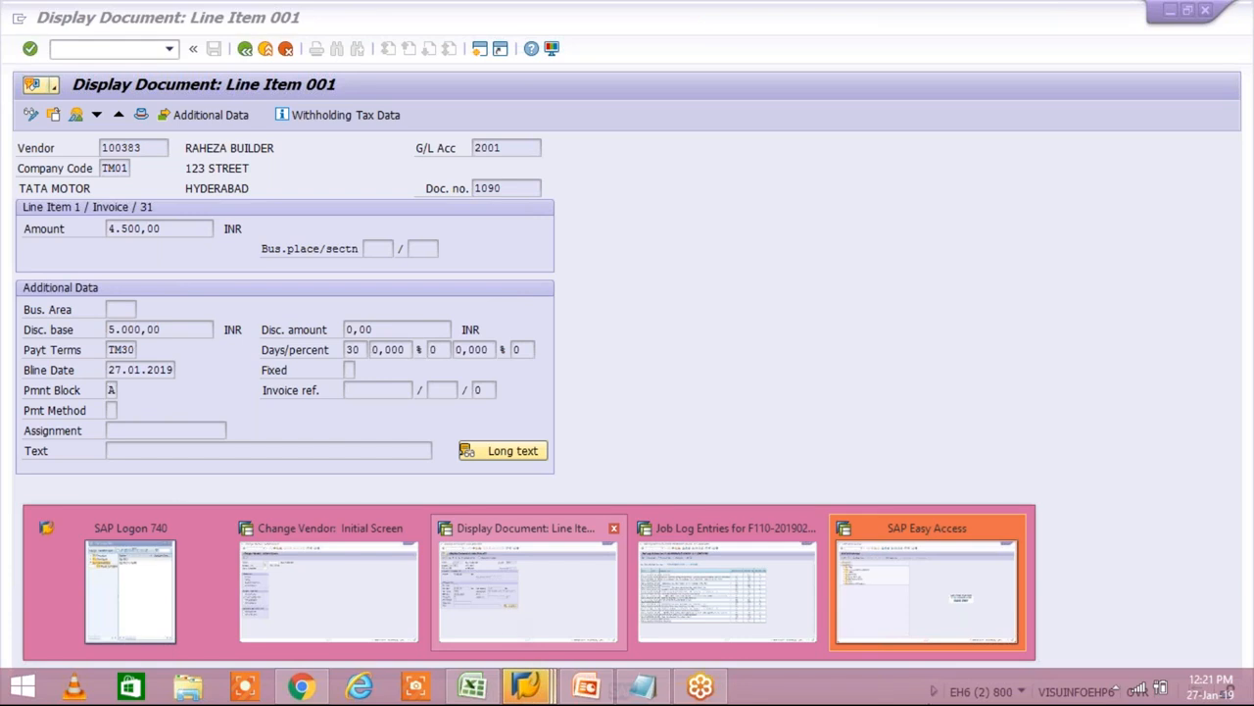
# Switch back to the Excel sheet and compare the TM30 and TM45 payment terms cells.
pyautogui.click(474, 691)
pyautogui.click(517, 241)
pyautogui.click(519, 257)
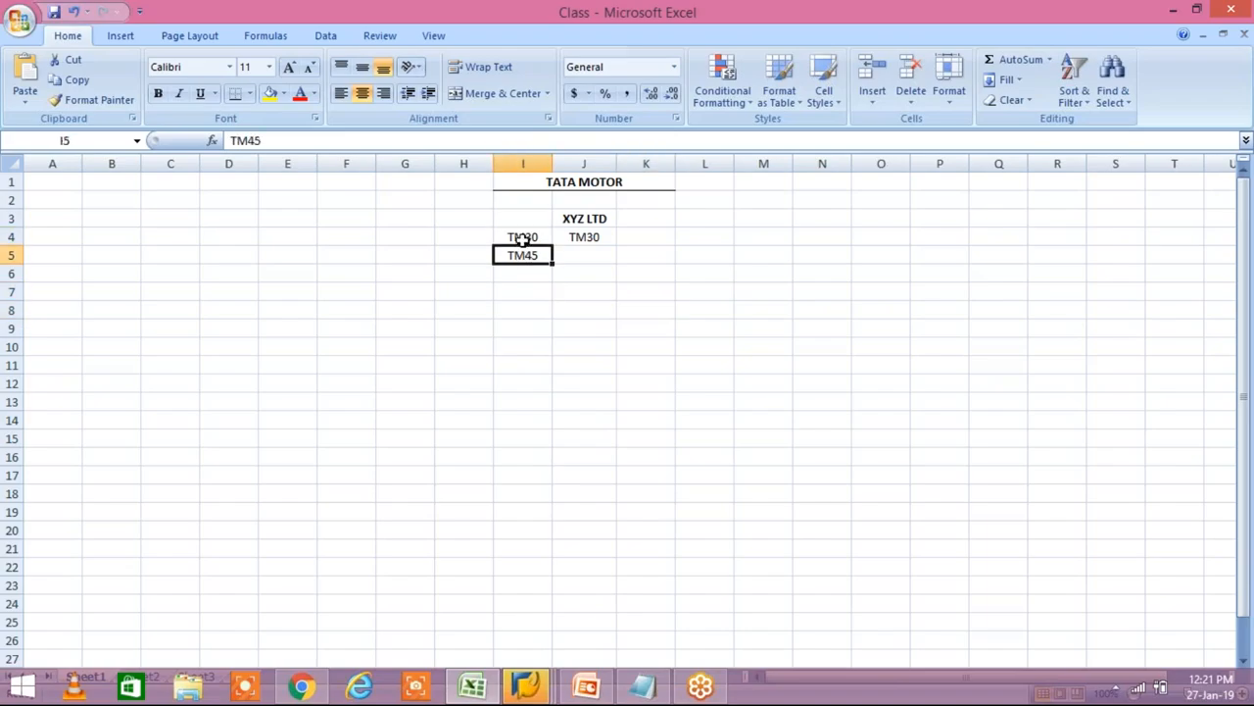
pyautogui.click(521, 239)
pyautogui.click(529, 257)
pyautogui.click(523, 238)
pyautogui.click(527, 254)
pyautogui.click(528, 236)
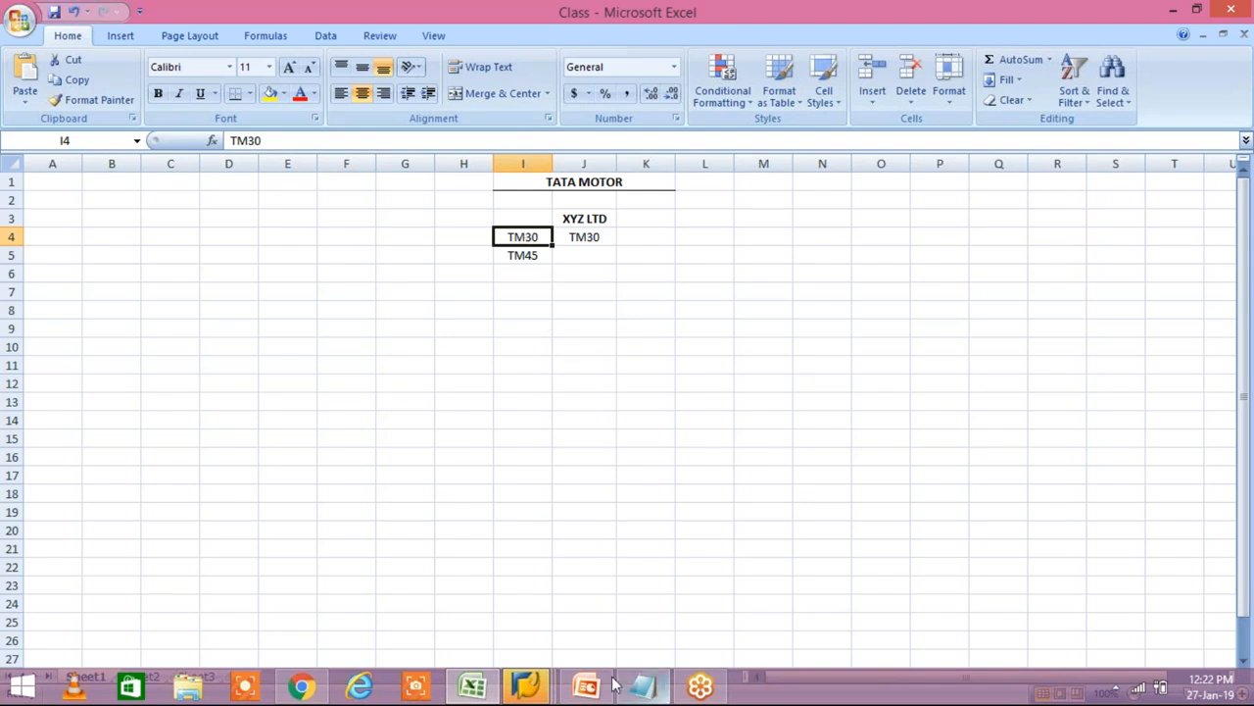
# Switch to the SAP Easy Access session and open the Terms of Payment maintenance view.
pyautogui.click(527, 684)
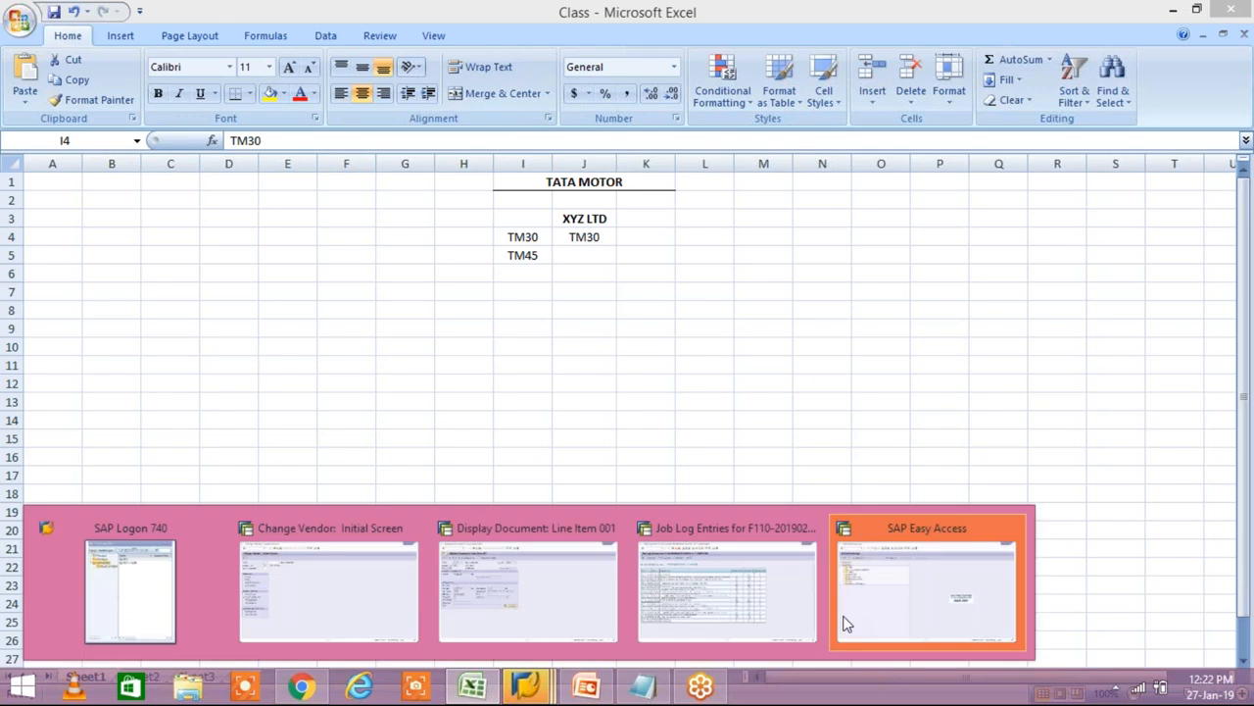
pyautogui.click(964, 578)
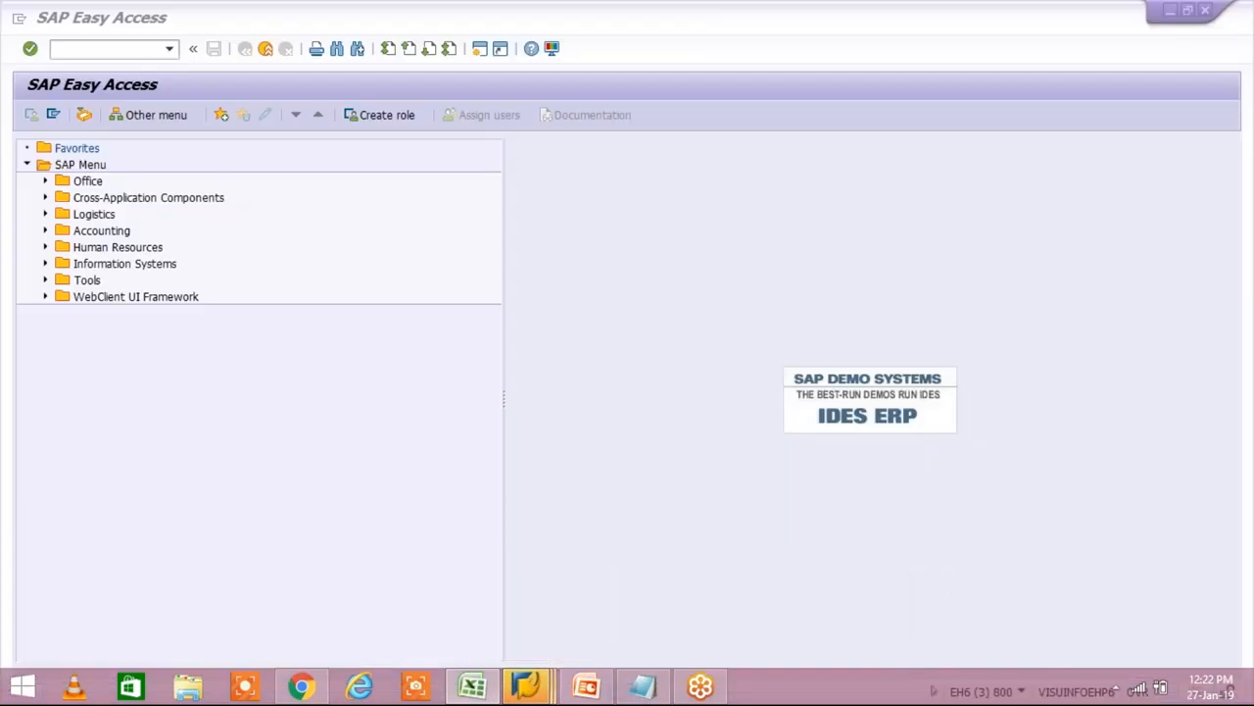
pyautogui.click(170, 49)
pyautogui.click(132, 92)
pyautogui.press('Return')
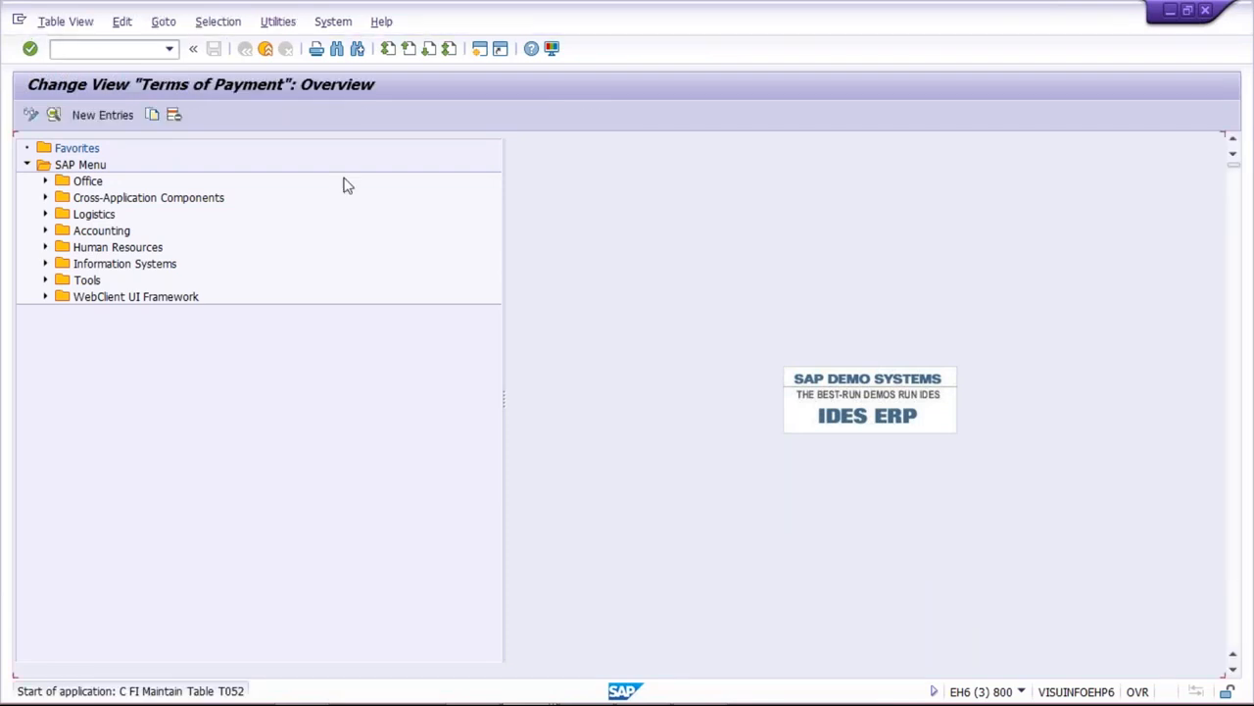
# Position the list at payment terms TM30, examine their texts and block key in the details, and leave the details.
pyautogui.click(284, 573)
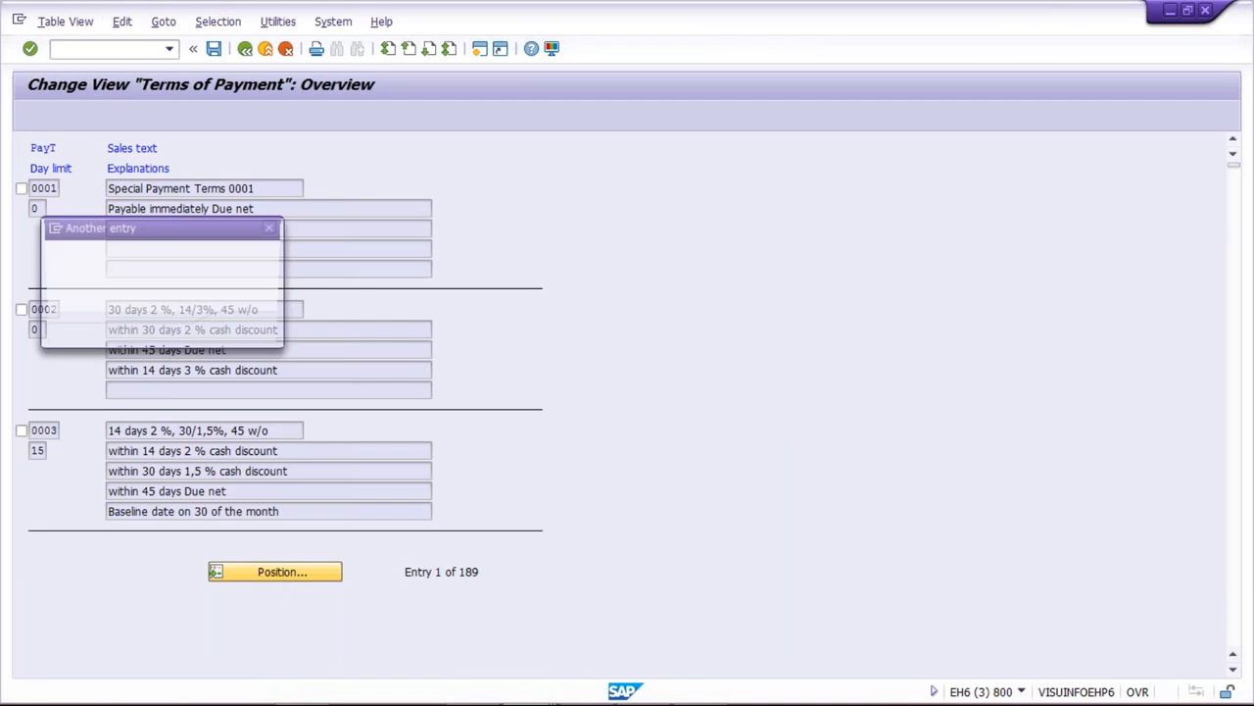
pyautogui.write('T')
pyautogui.click(196, 273)
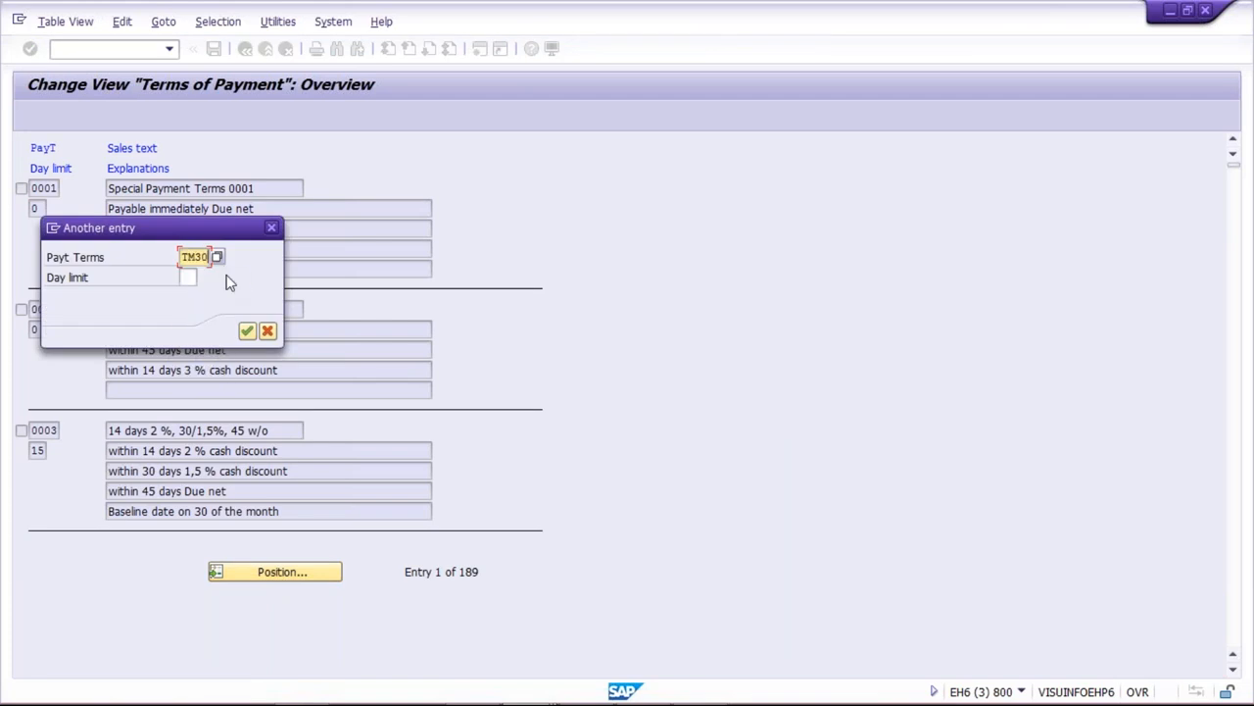
pyautogui.press('Return')
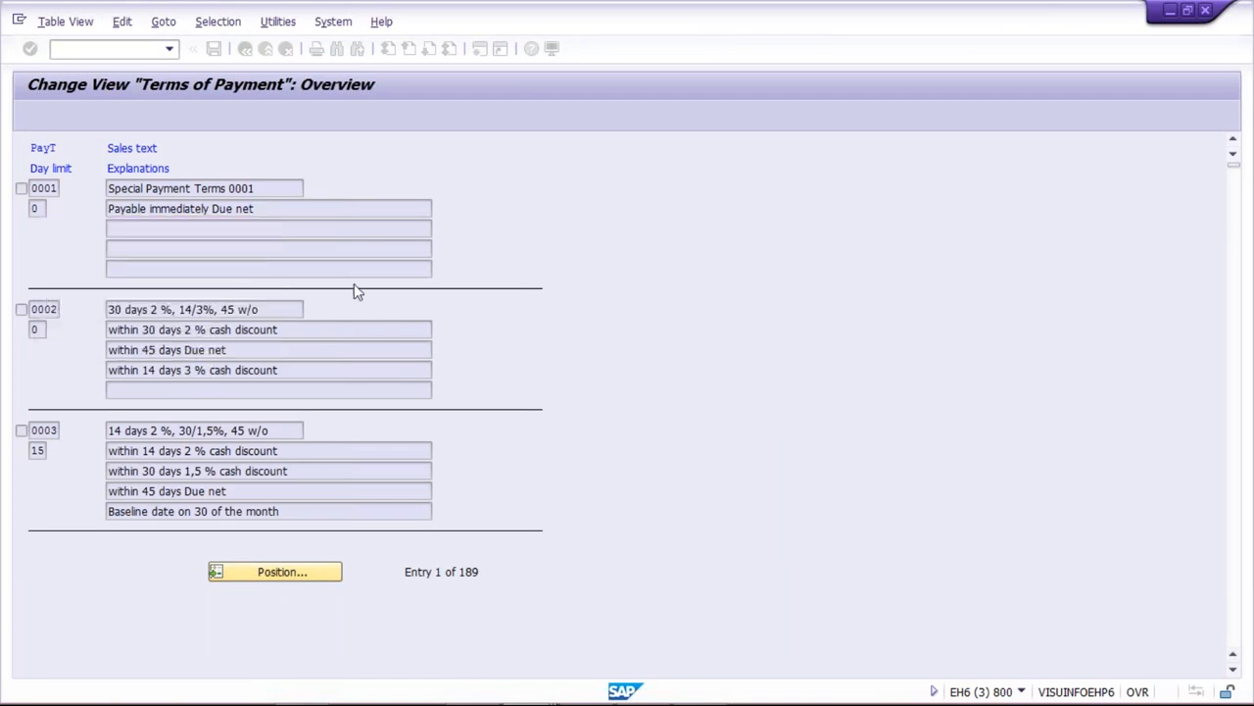
pyautogui.doubleClick(197, 188)
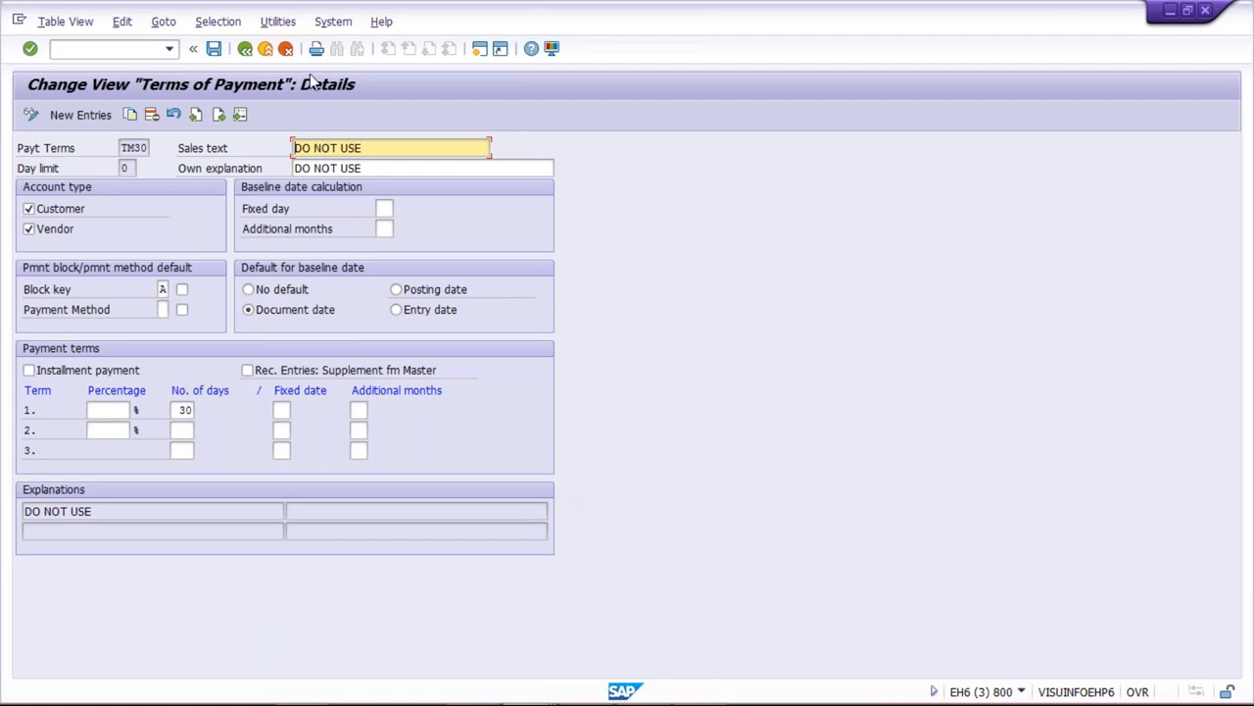
pyautogui.click(240, 53)
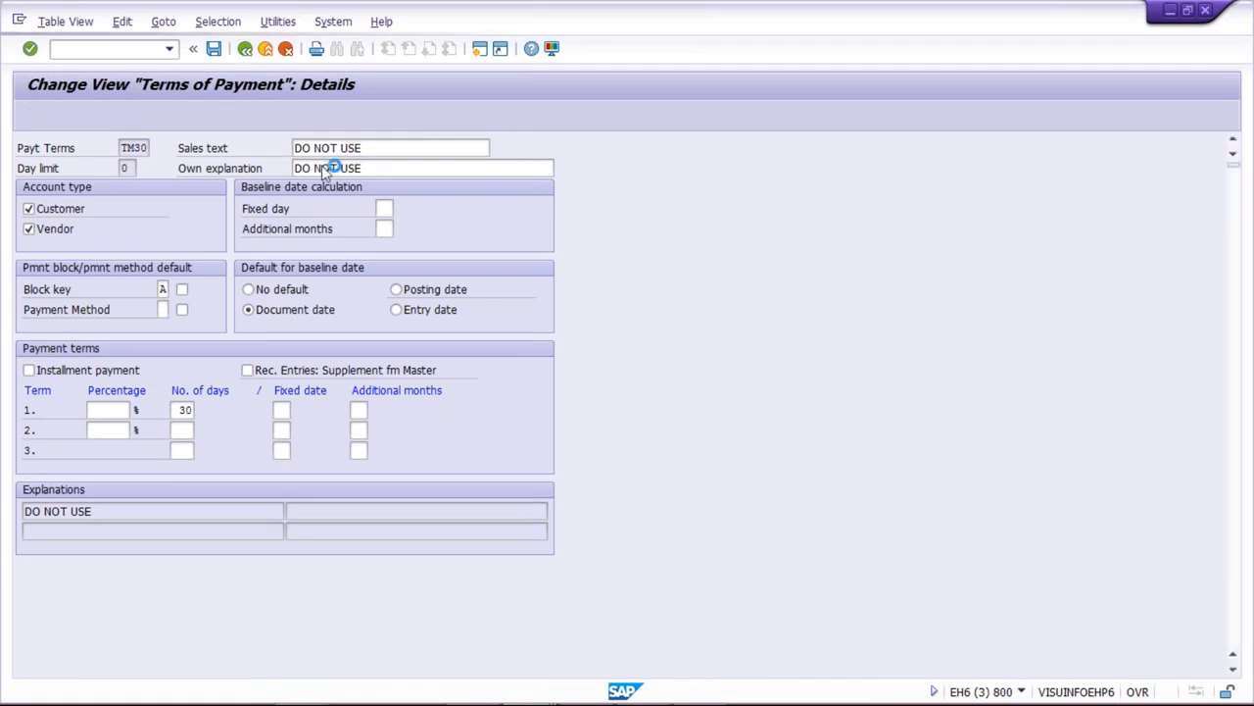
# Return to the payment run session, leave the job log, and delete the proposal of run TM01A.
pyautogui.click(526, 689)
pyautogui.moveTo(526, 689)
pyautogui.click(728, 603)
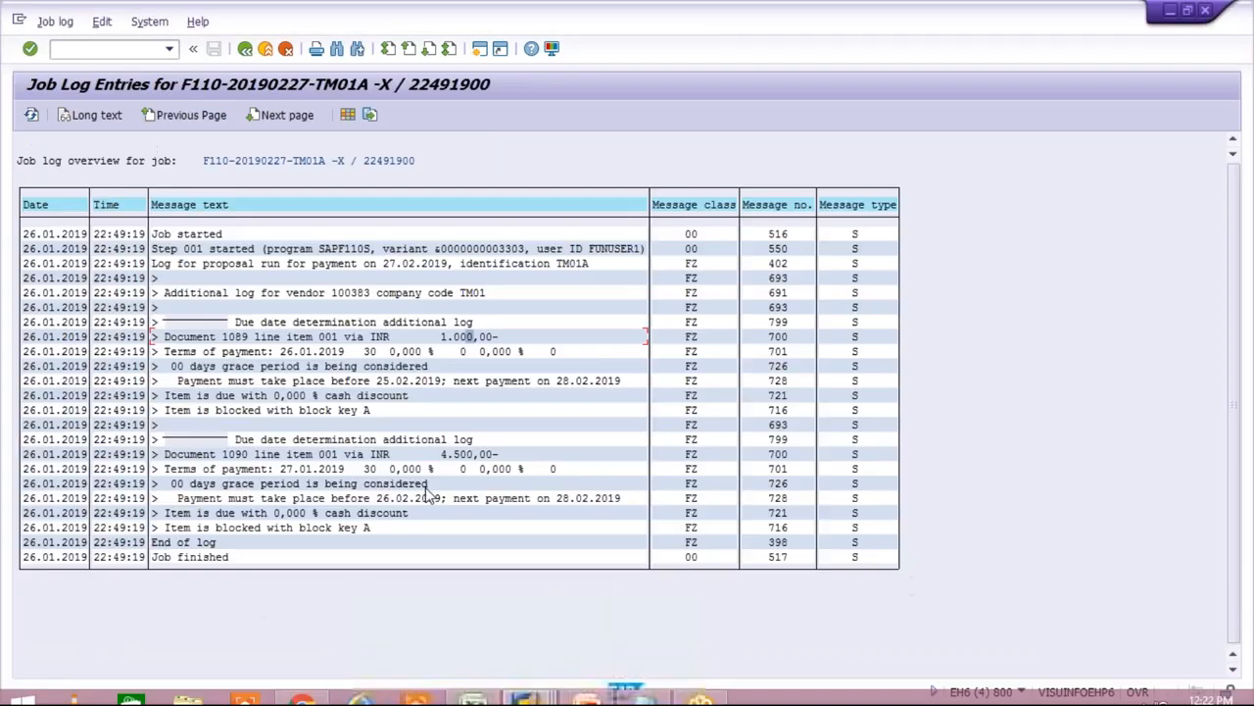
pyautogui.click(246, 49)
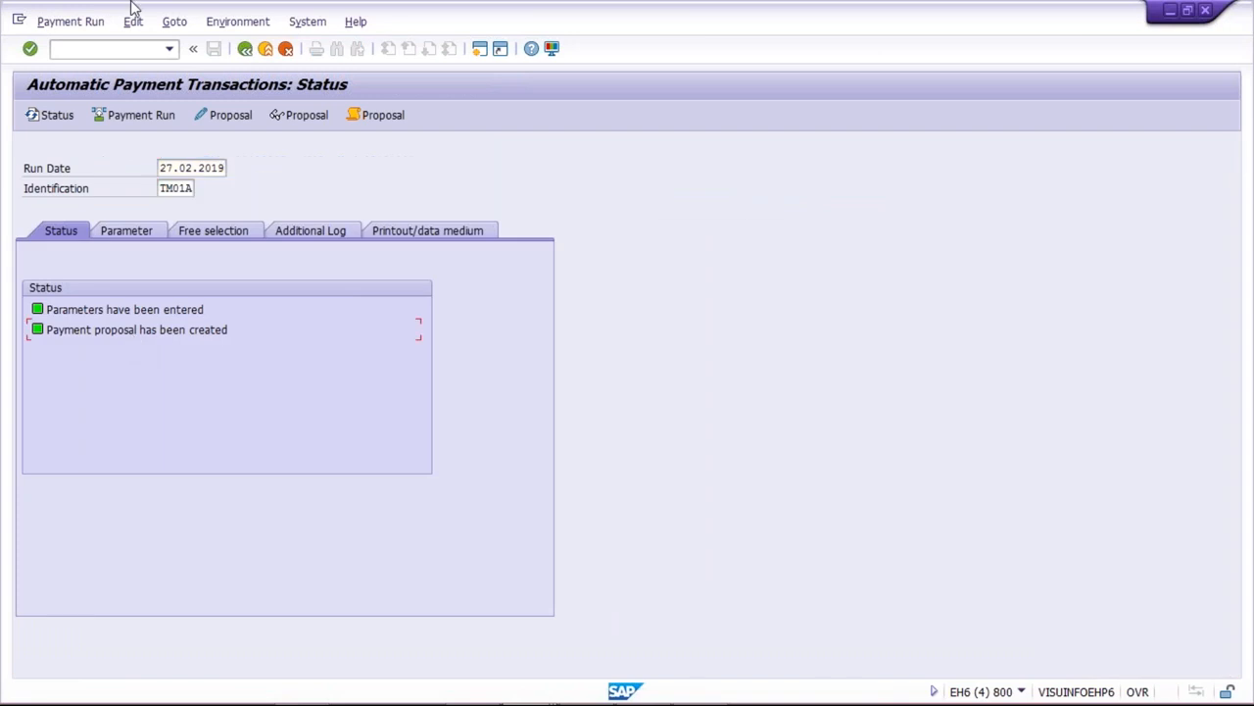
pyautogui.click(131, 22)
pyautogui.moveTo(210, 66)
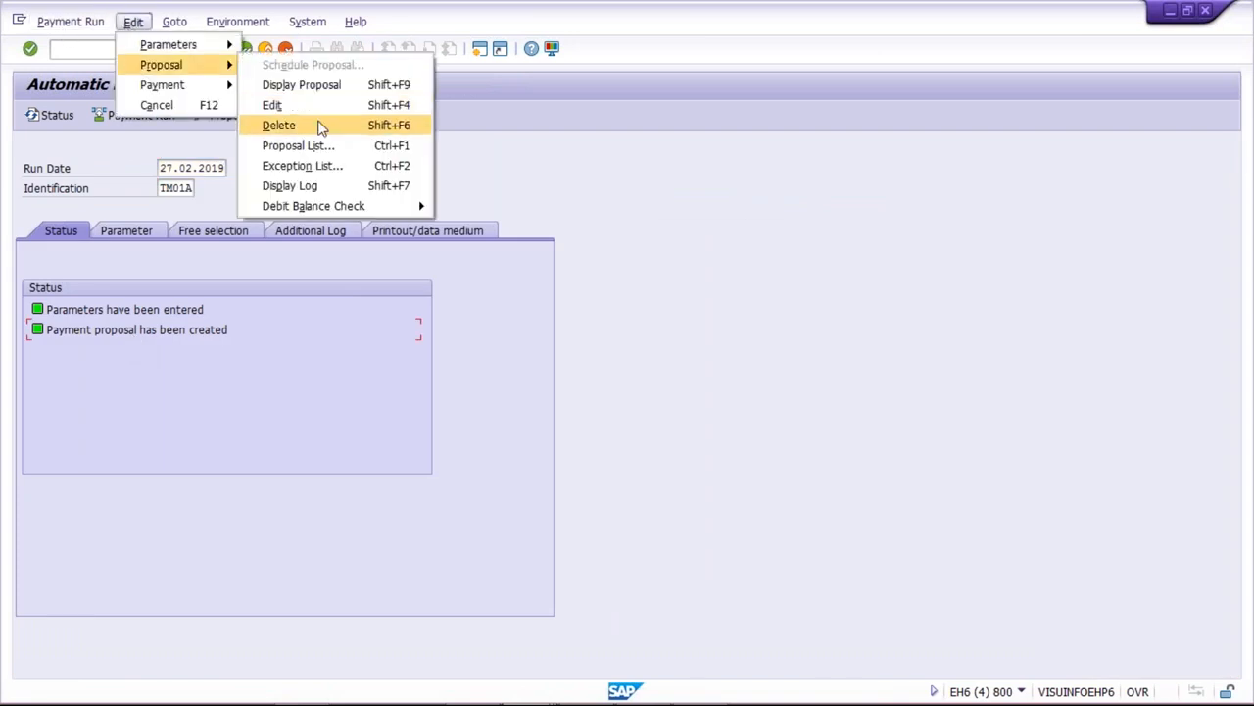
pyautogui.click(320, 127)
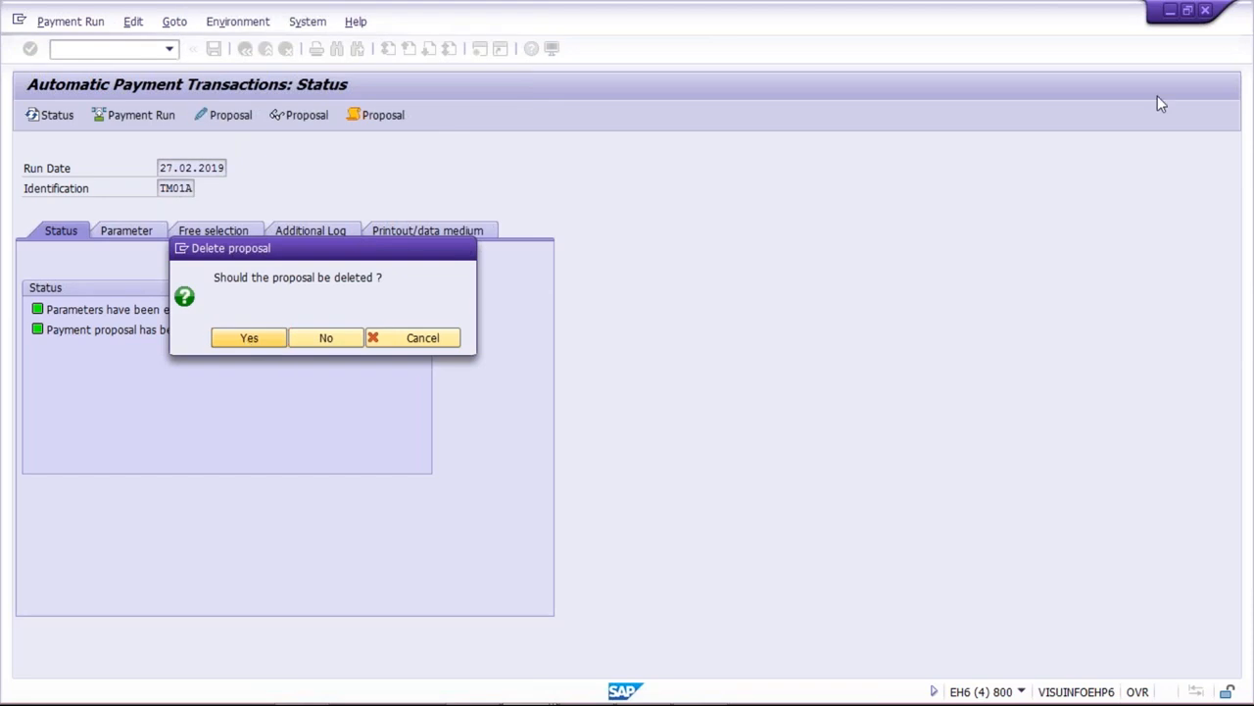
pyautogui.press('Return')
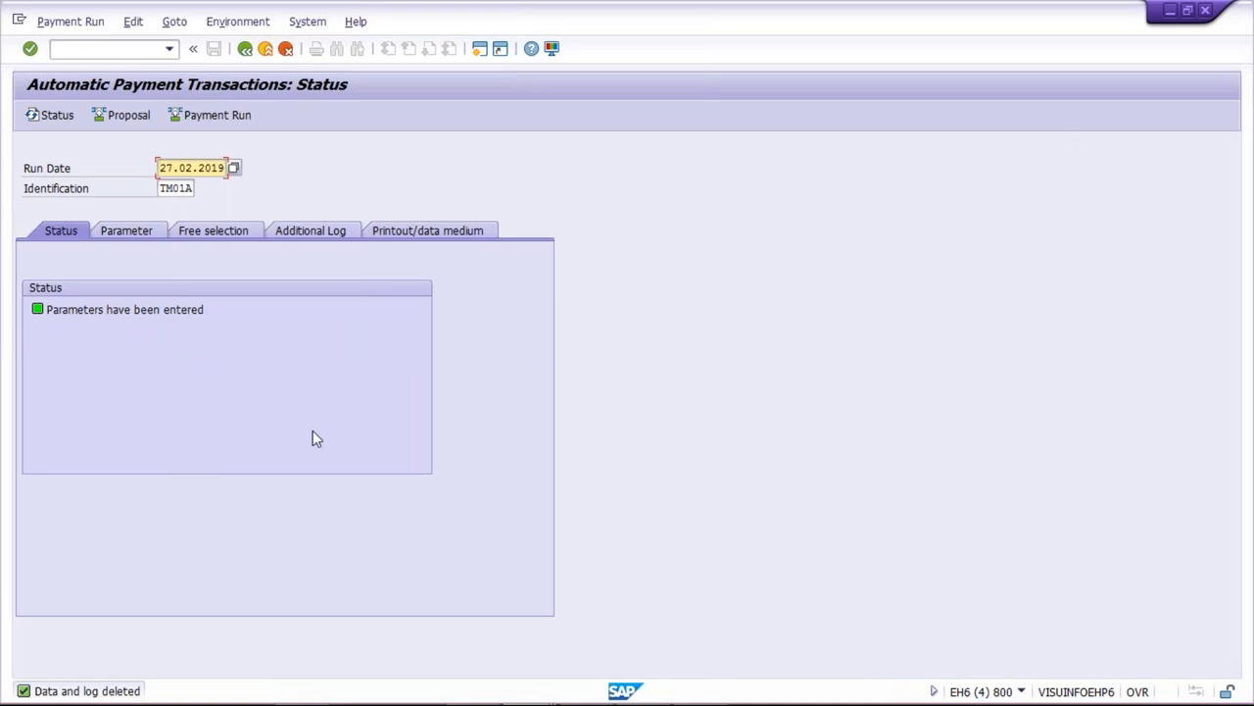
# Leave the payment run and start transaction F-53 for posting outgoing payments.
pyautogui.moveTo(383, 698)
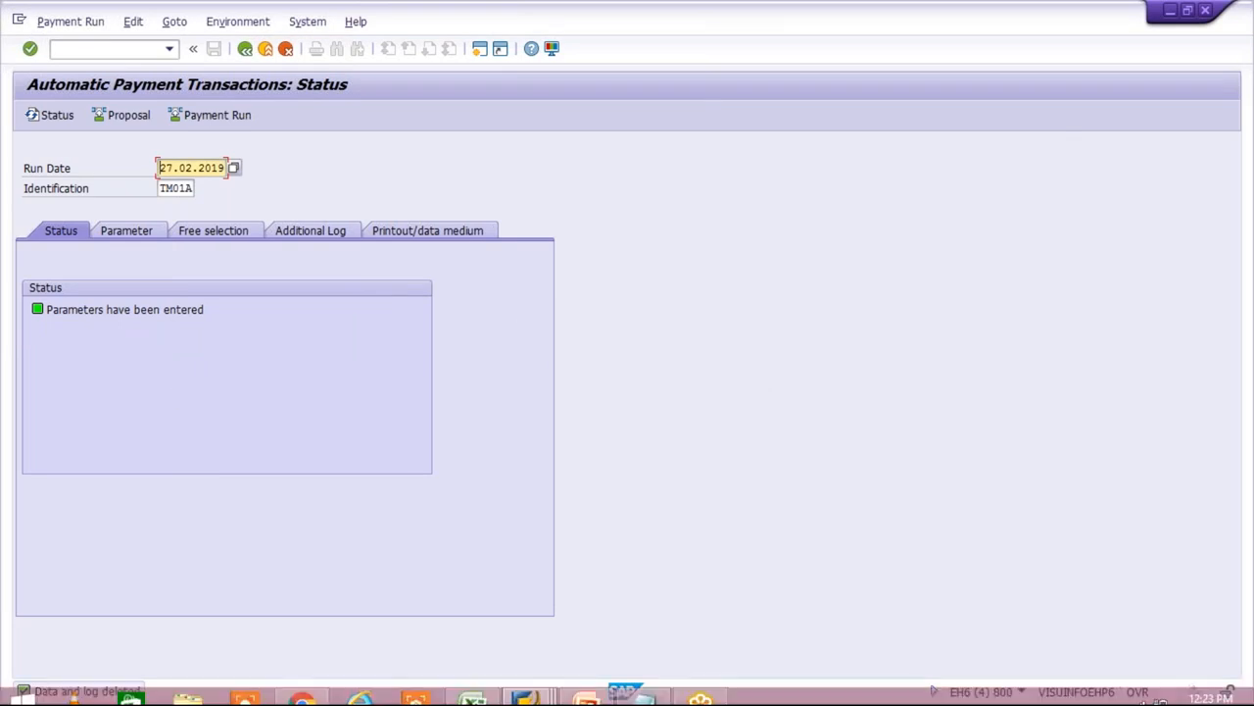
pyautogui.click(196, 353)
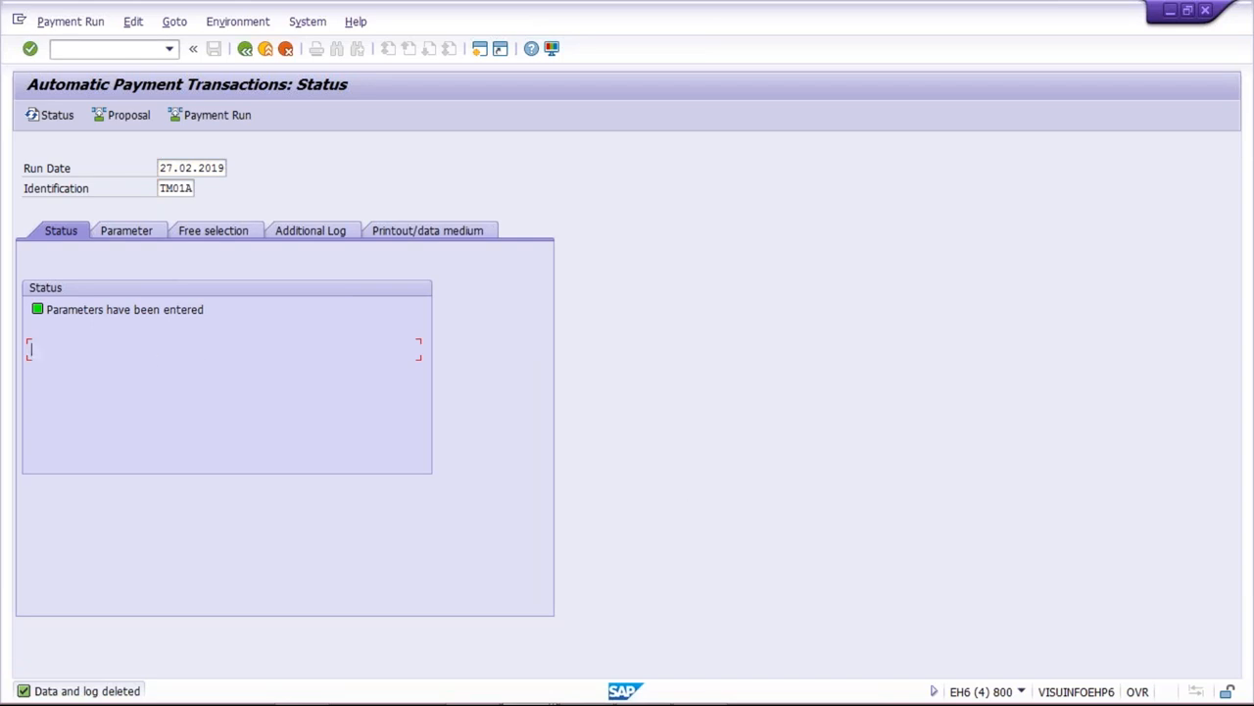
pyautogui.click(86, 331)
pyautogui.write('/NF53')
pyautogui.press('Return')
pyautogui.write('F-53')
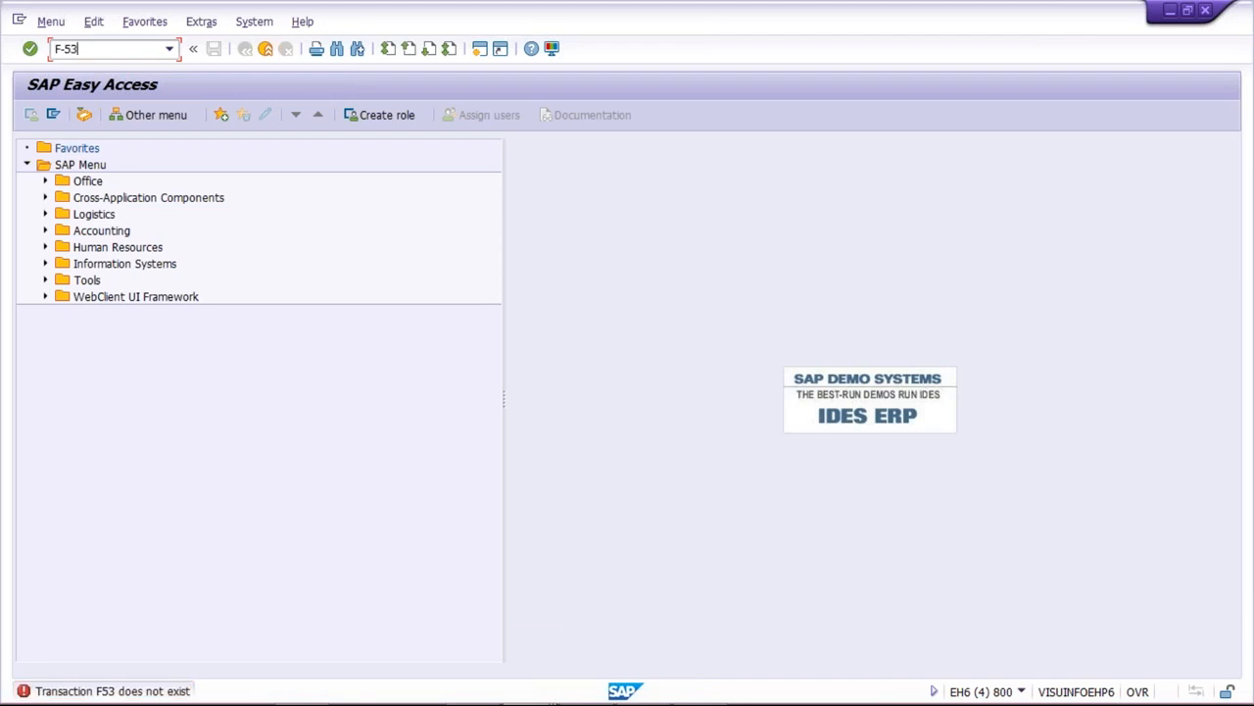
pyautogui.press('Return')
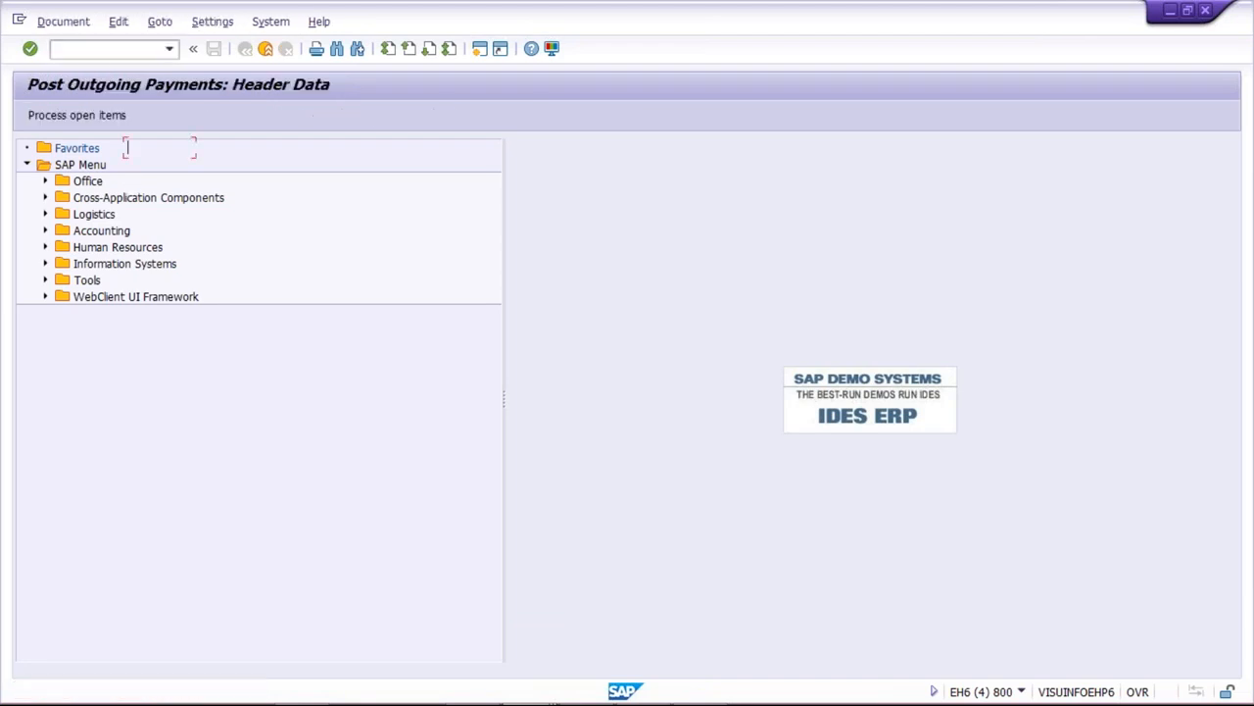
# Set the payment's document date to 27.01.2019 and enter the bank's G/L account number in the bank data.
pyautogui.click(145, 148)
pyautogui.click(162, 168)
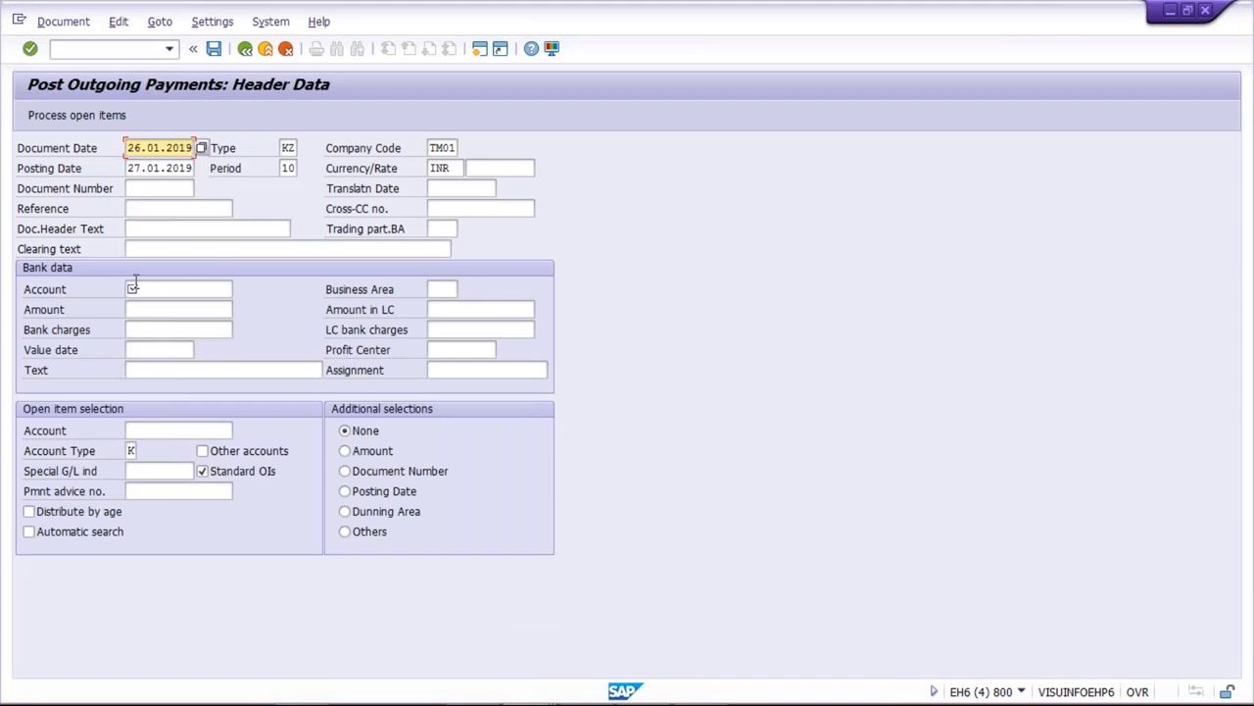
pyautogui.click(141, 290)
pyautogui.click(136, 151)
pyautogui.write('7')
pyautogui.click(140, 291)
# Set the outgoing payment amount to 4500 in the bank data.
pyautogui.click(145, 310)
pyautogui.click(149, 310)
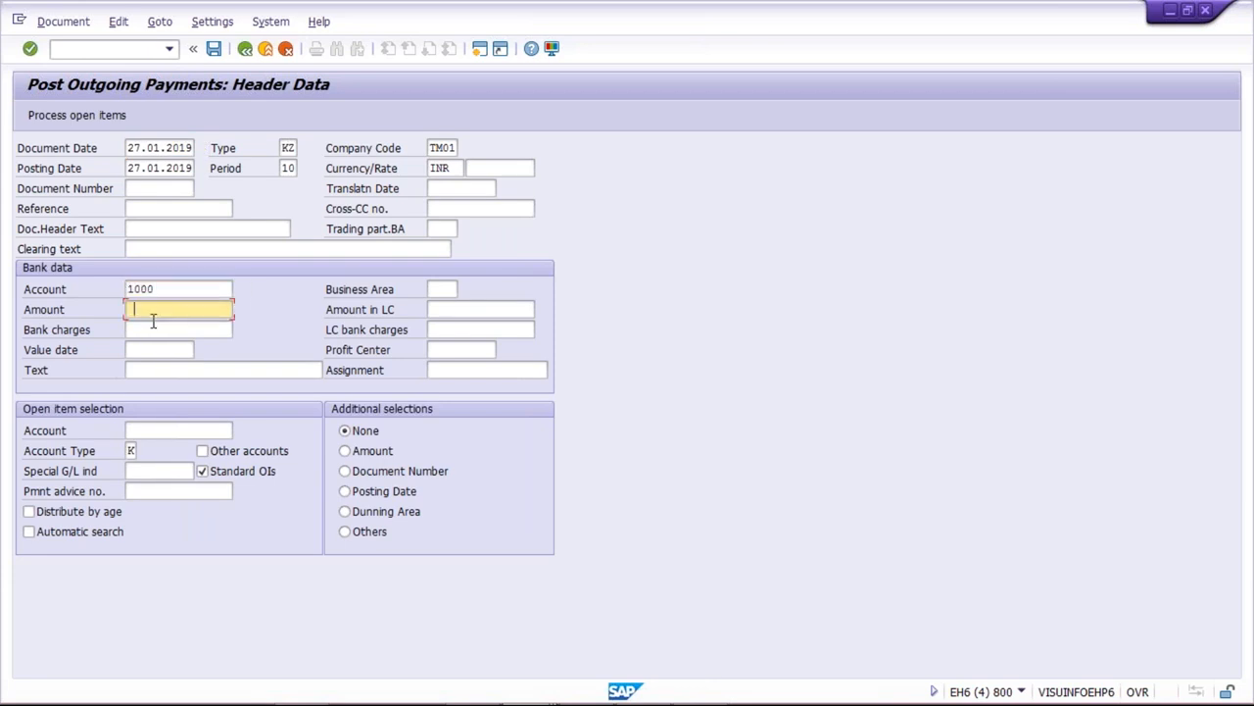
pyautogui.click(145, 310)
pyautogui.write('550')
pyautogui.press('BackSpace')
pyautogui.press('BackSpace')
pyautogui.press('BackSpace')
pyautogui.write('4500')
# Enter the vendor's account number for open item selection and process the vendor's open items.
pyautogui.click(153, 432)
pyautogui.write('1')
pyautogui.click(154, 446)
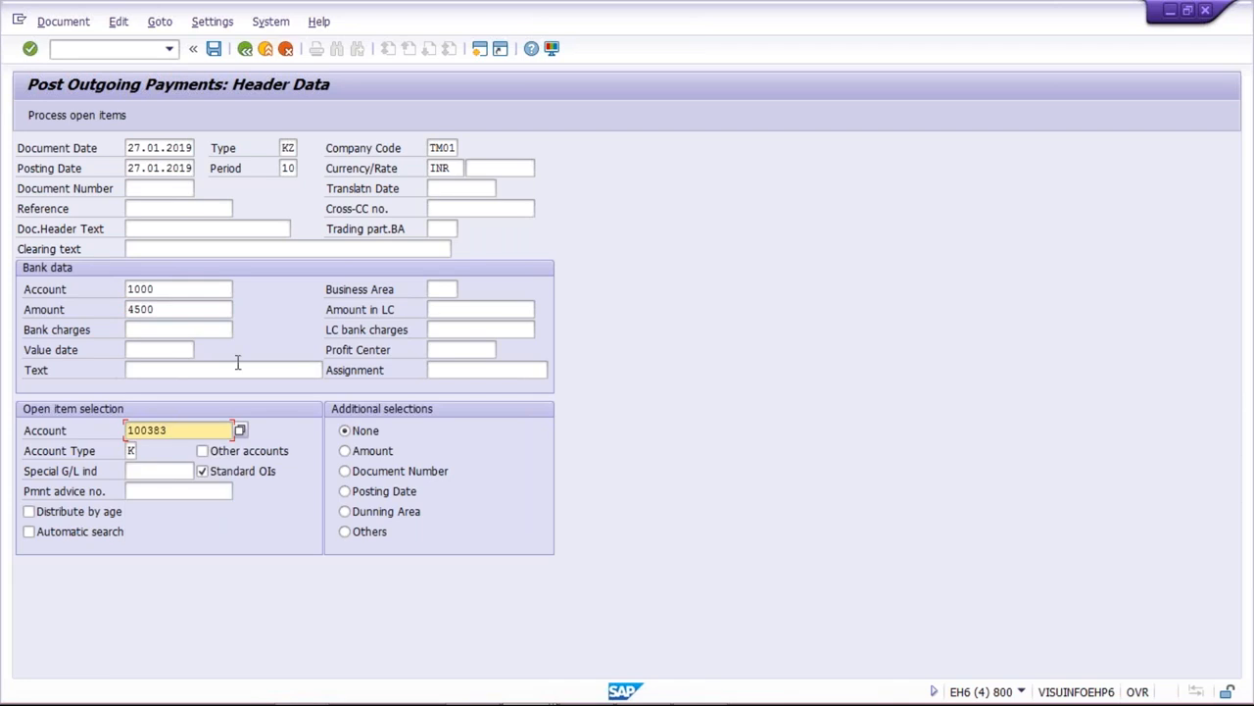
pyautogui.click(88, 115)
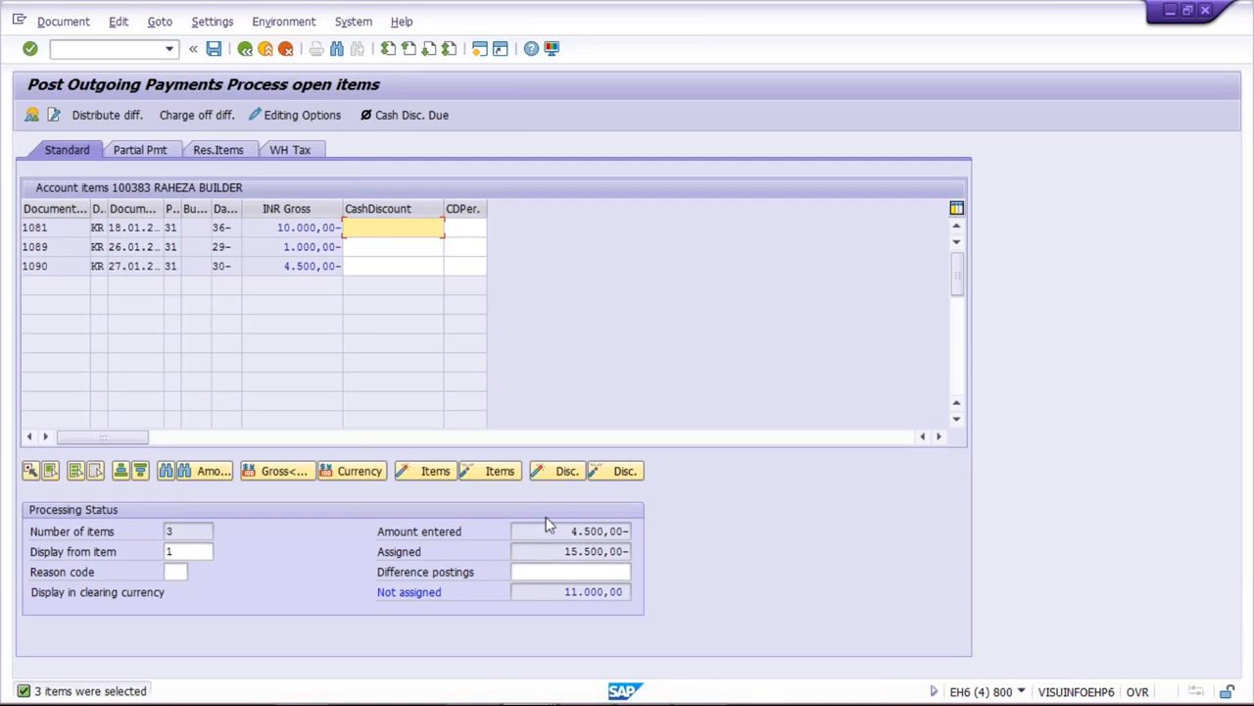
# Deactivate the 10.000,00 and 1.000,00 open items, keeping the 4.500,00 item active, and compare the entered and assigned amounts.
pyautogui.moveTo(545, 551); pyautogui.dragTo(731, 568)
pyautogui.doubleClick(267, 231)
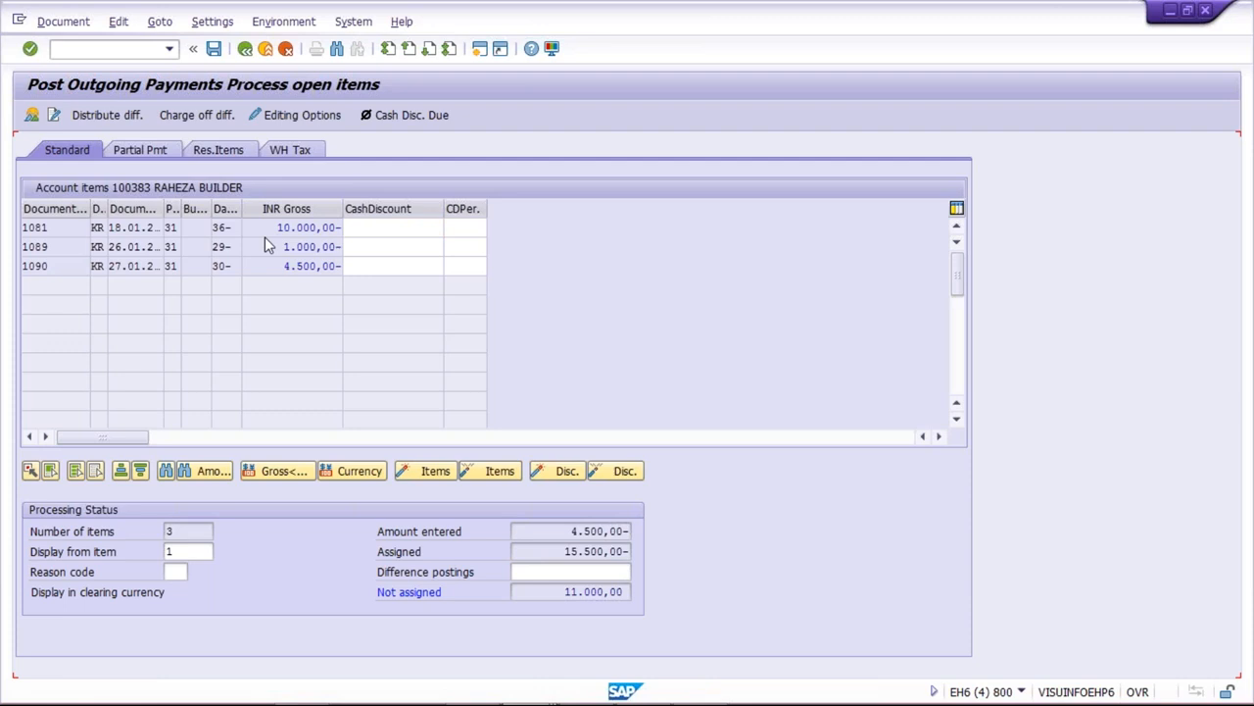
pyautogui.doubleClick(264, 247)
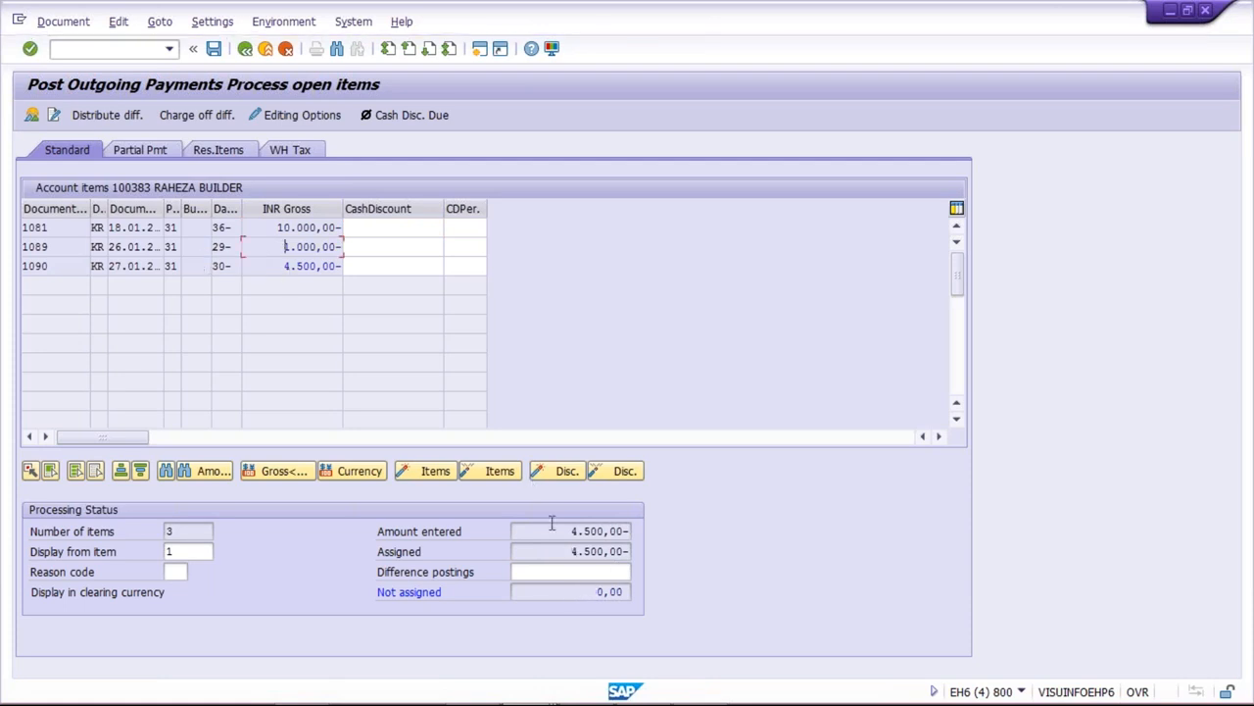
pyautogui.moveTo(272, 266); pyautogui.dragTo(303, 266)
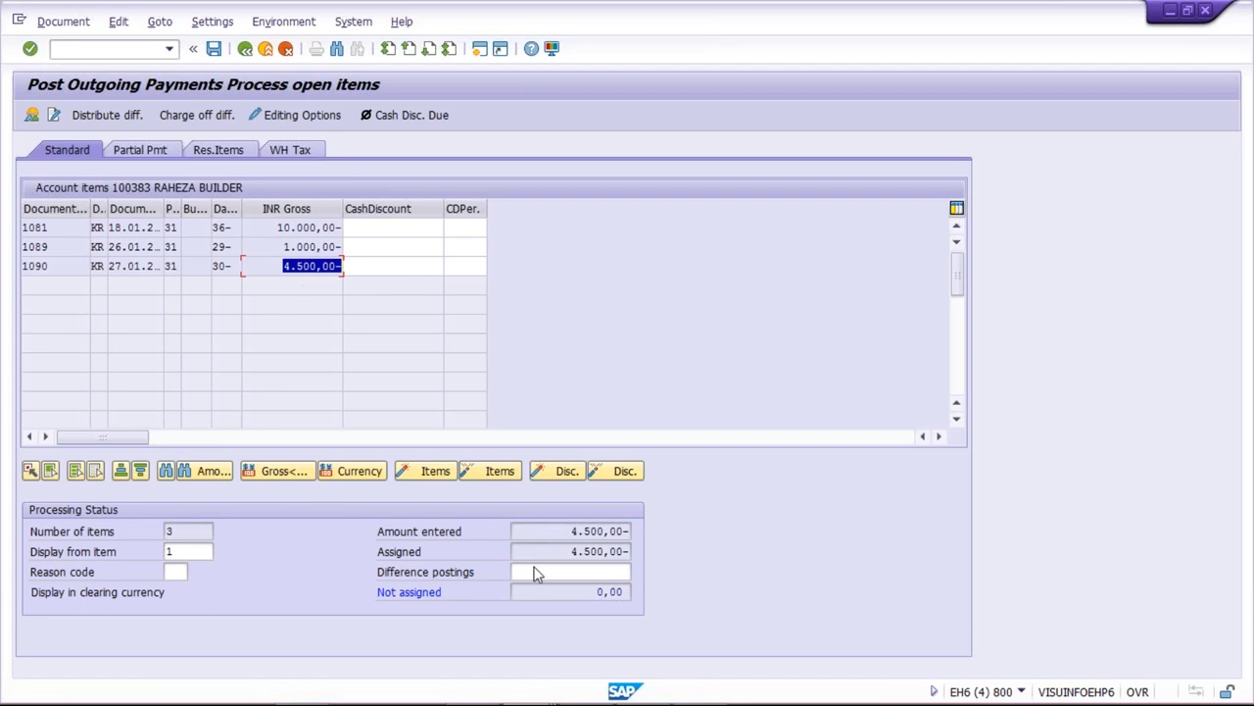
pyautogui.click(546, 531)
pyautogui.moveTo(708, 555); pyautogui.dragTo(711, 556)
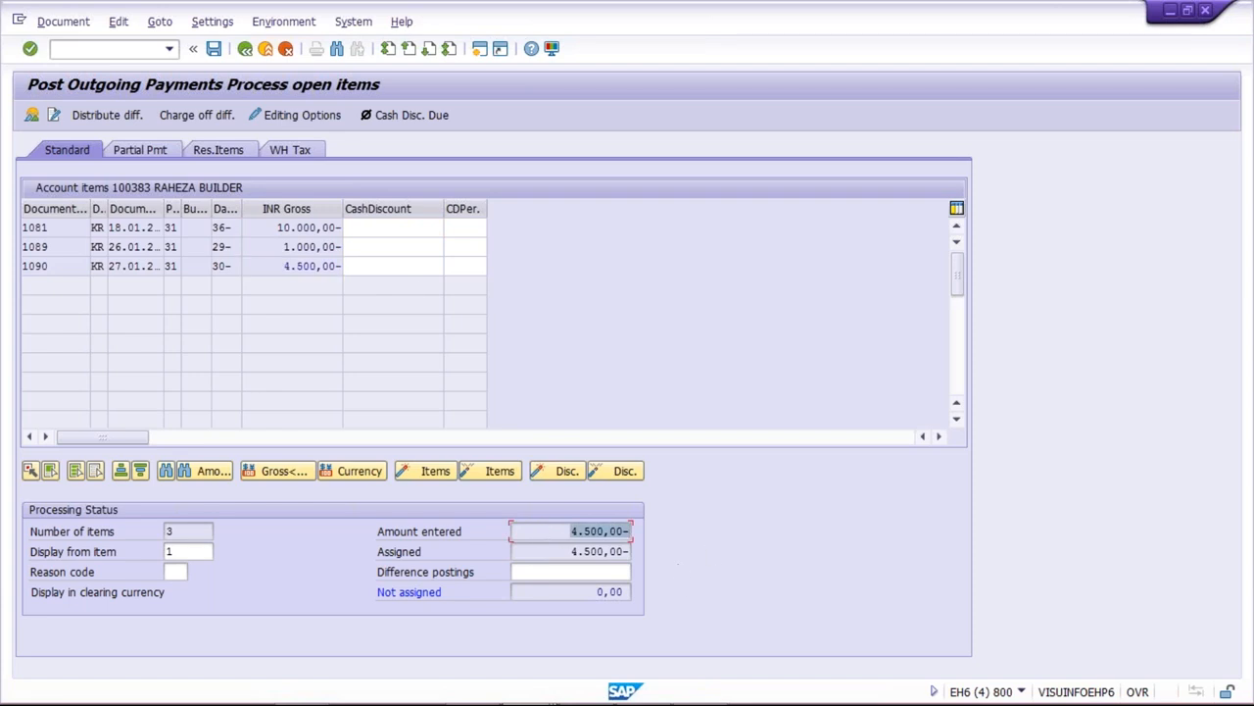
pyautogui.moveTo(565, 553); pyautogui.dragTo(720, 559)
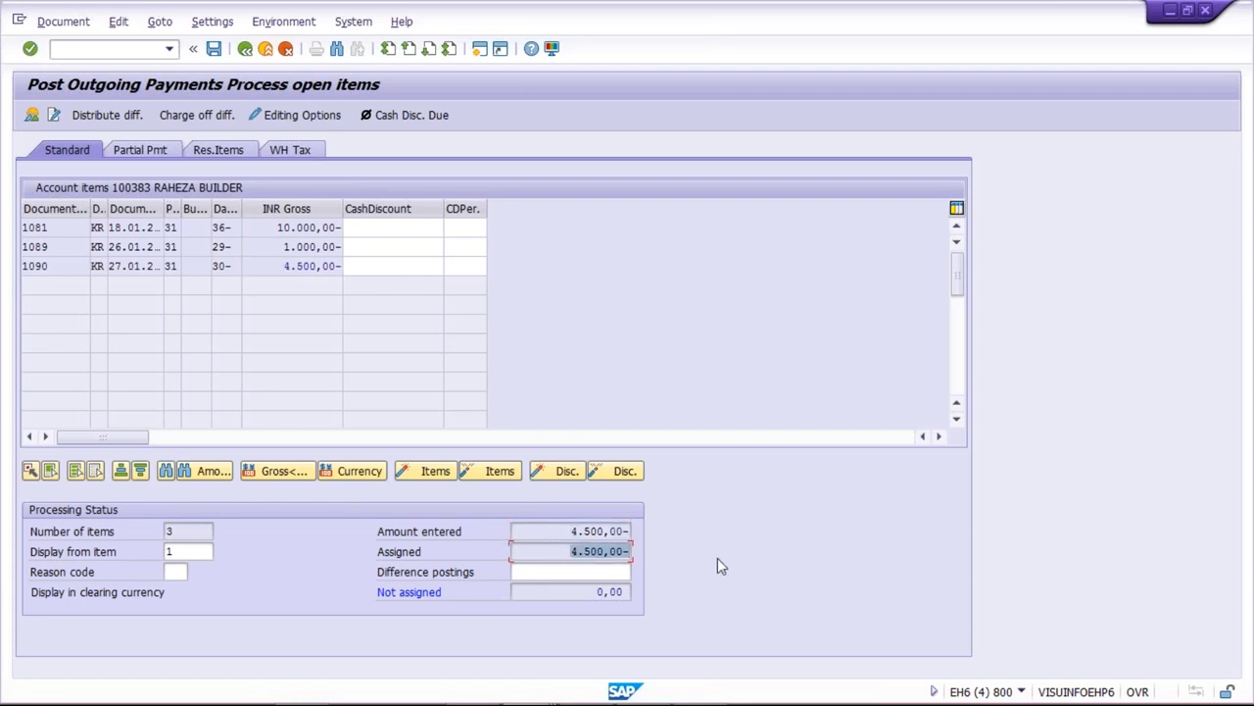
# Simulate the outgoing payment document and post it.
pyautogui.click(61, 20)
pyautogui.click(72, 63)
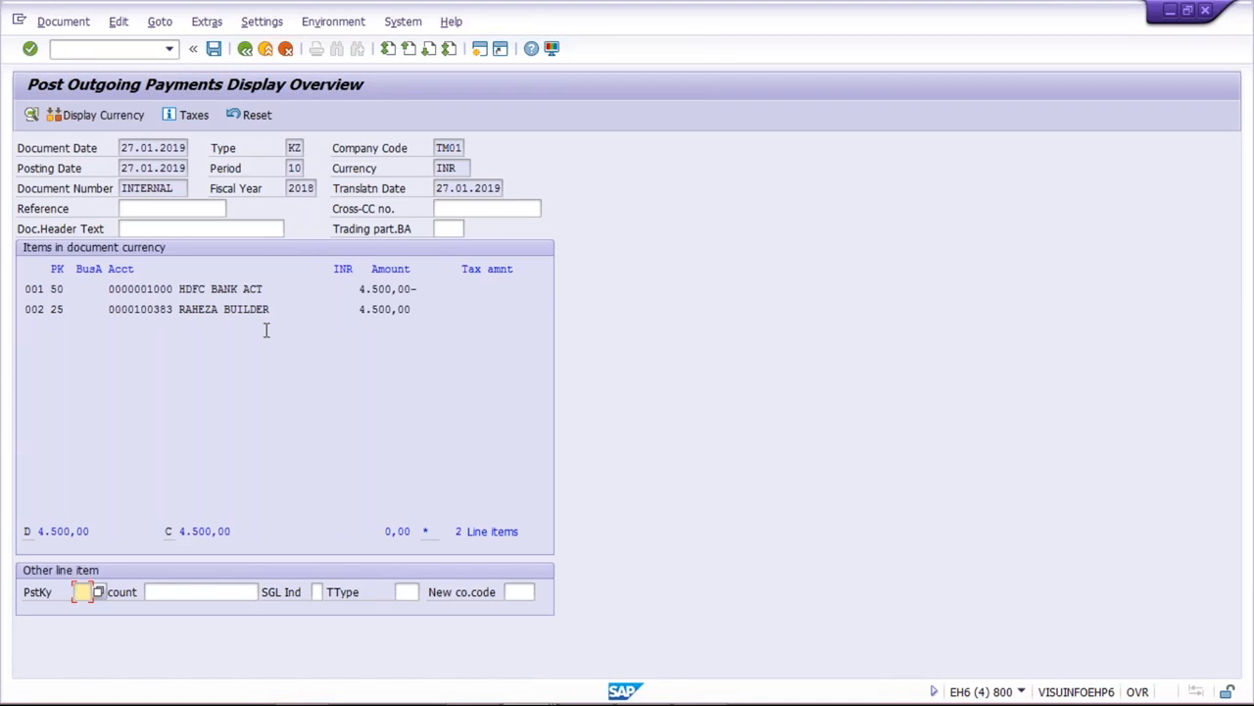
pyautogui.click(214, 51)
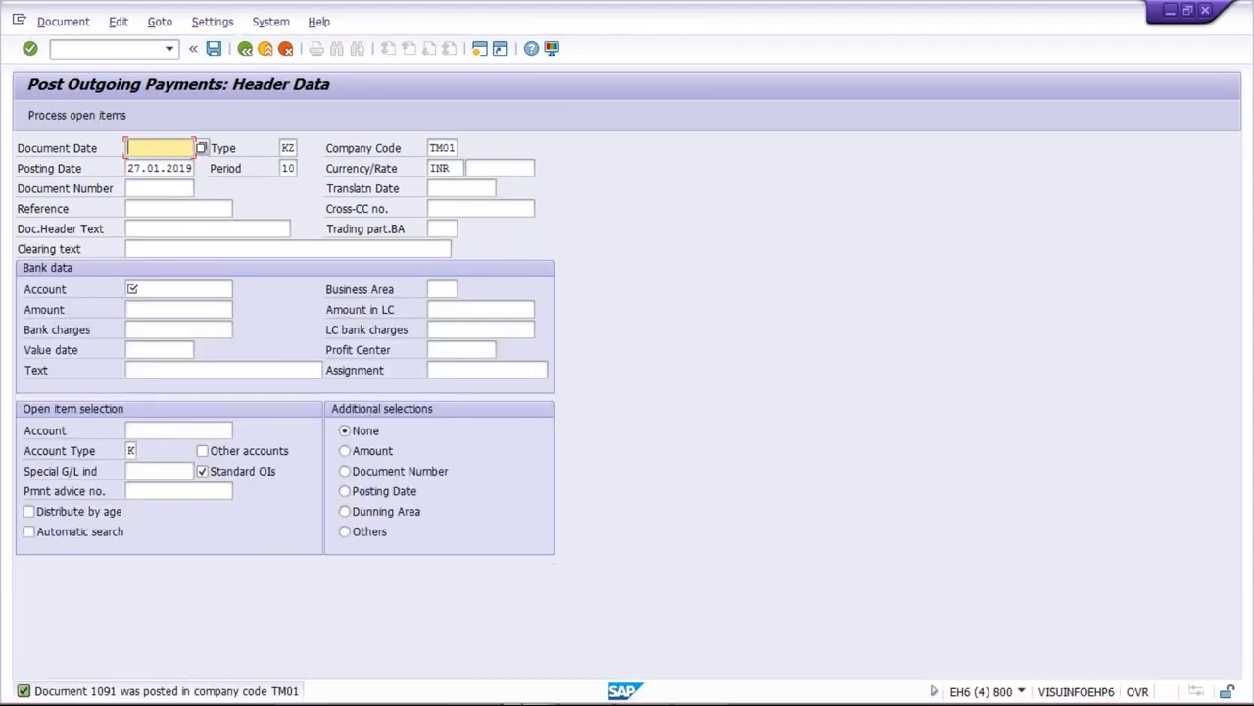
# Switch to the SAP session displaying line item 001 of the vendor's 4.500,00 INR invoice.
pyautogui.click(529, 685)
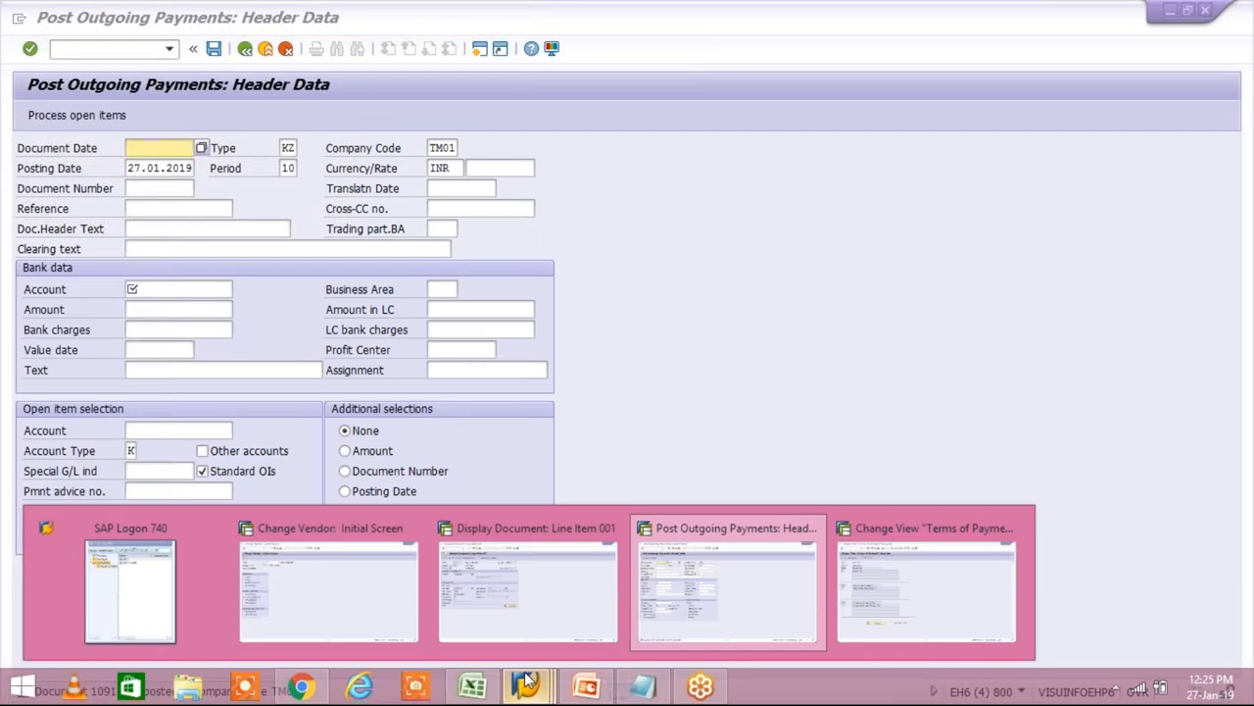
pyautogui.click(529, 685)
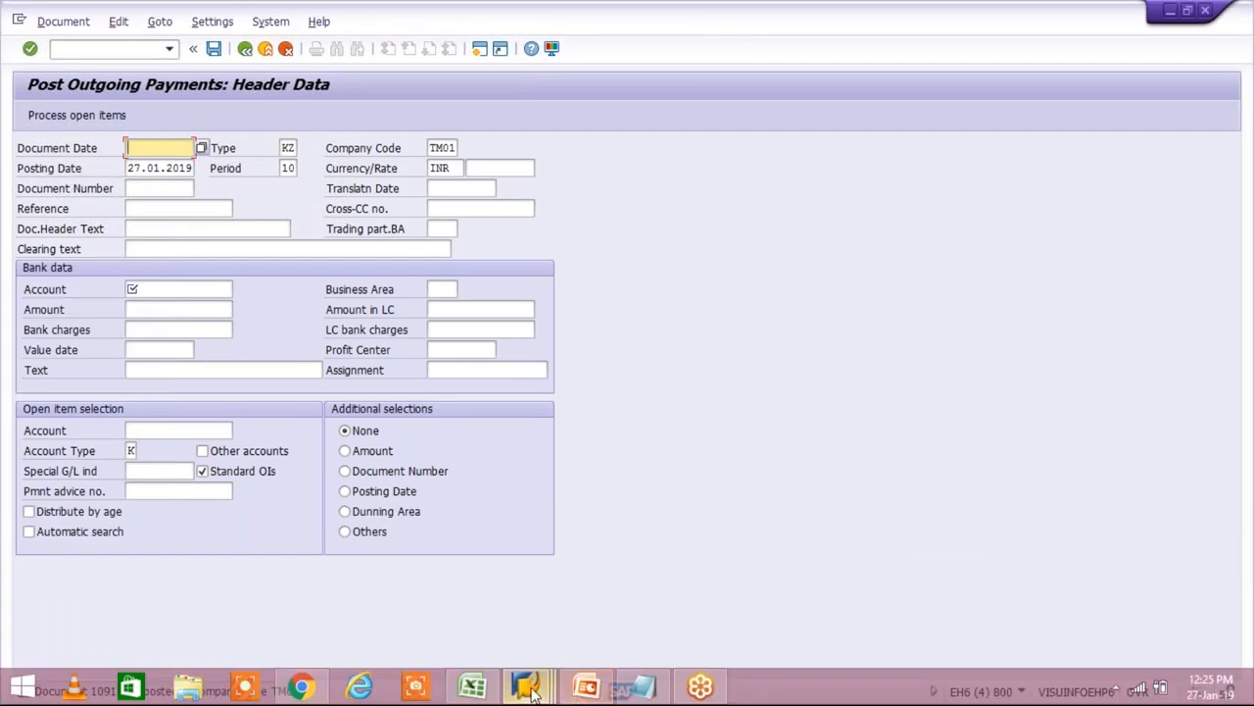
pyautogui.click(532, 689)
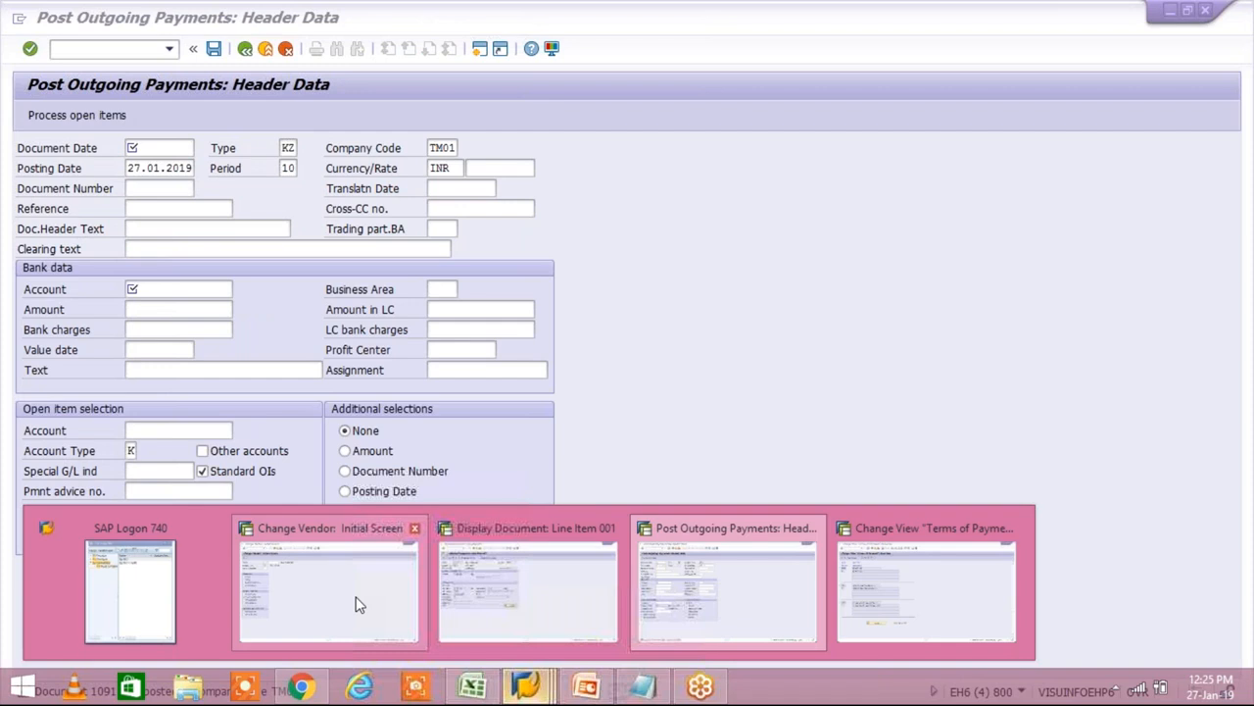
pyautogui.moveTo(357, 605)
pyautogui.moveTo(549, 608)
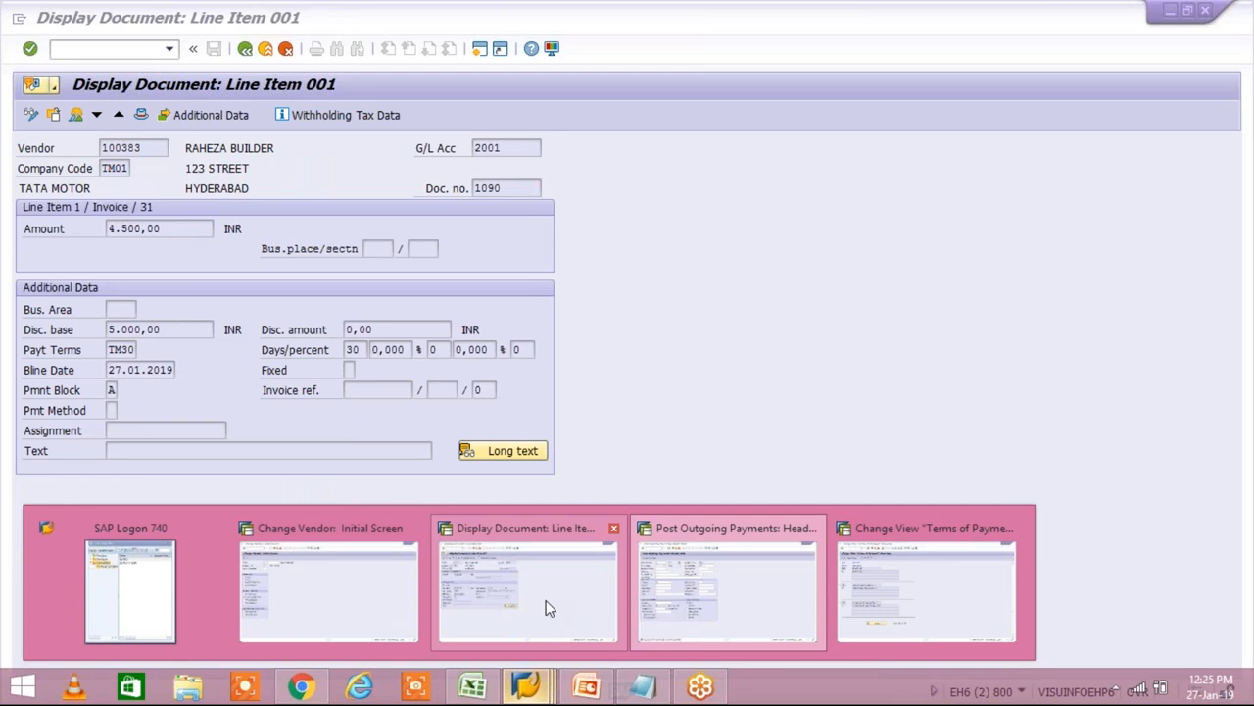
pyautogui.click(543, 601)
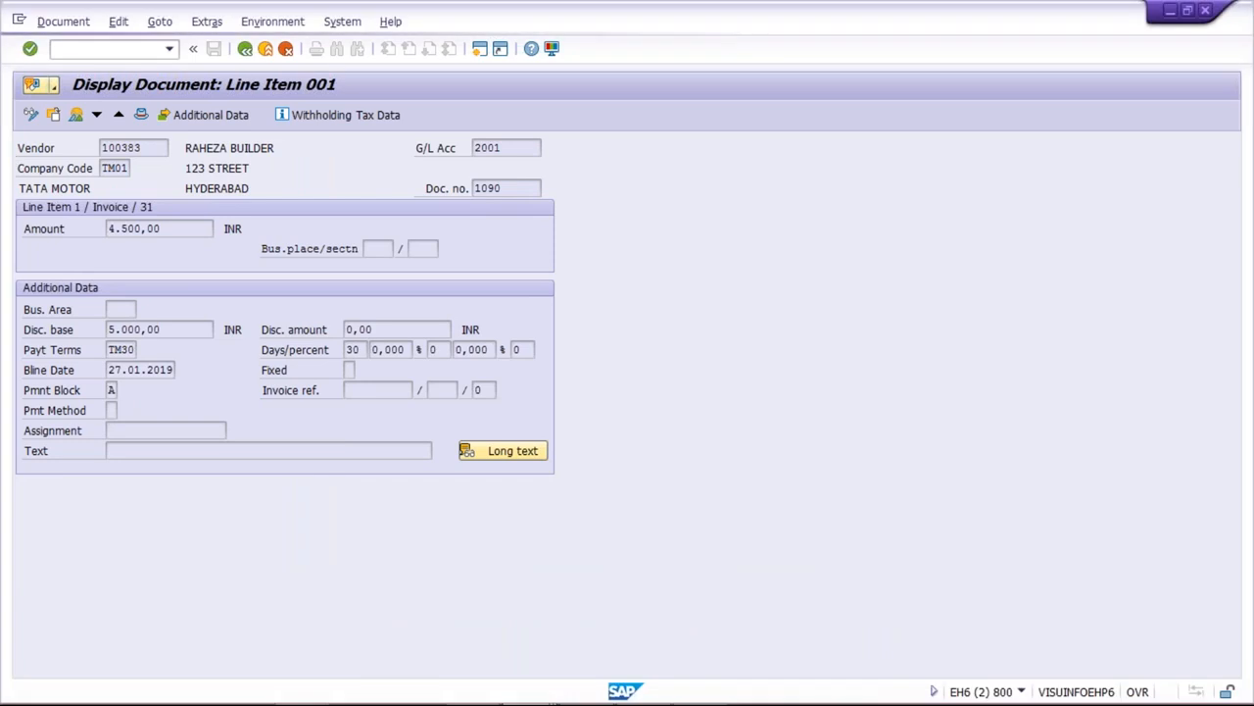
# Return from the invoice line item to the vendor line item list and refresh it.
pyautogui.click(245, 49)
pyautogui.click(51, 25)
pyautogui.click(58, 64)
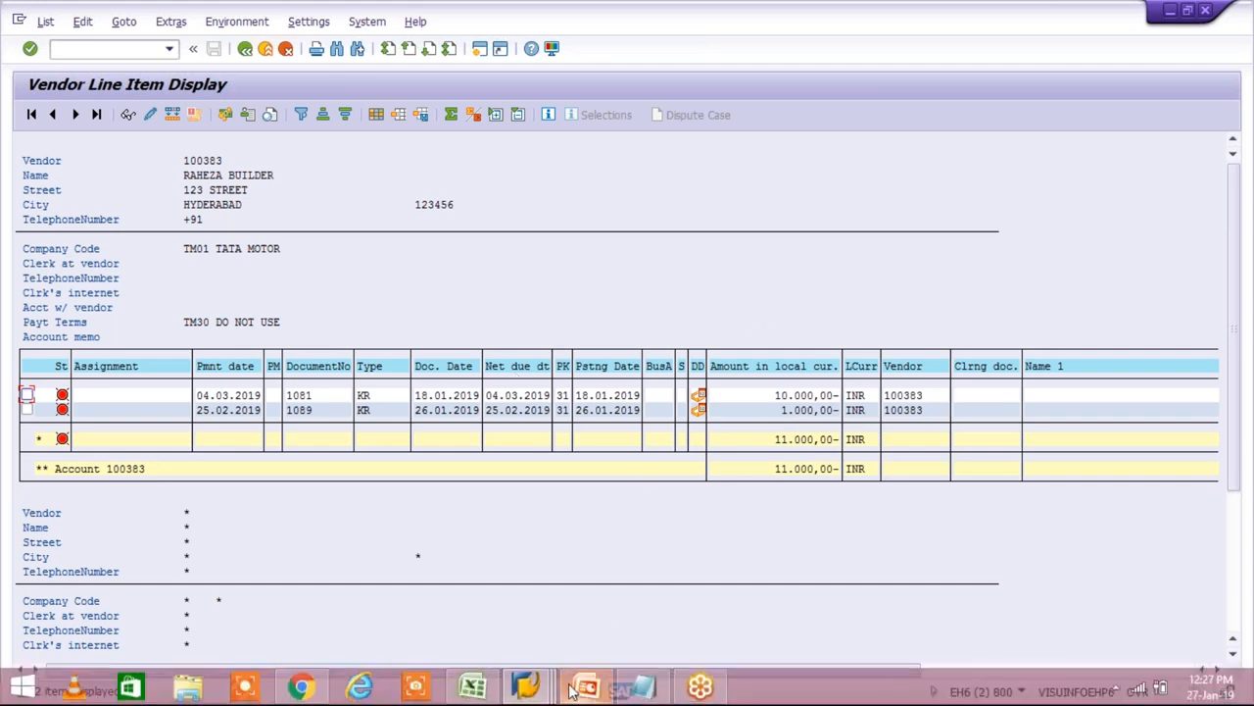
# Switch to the Block at TOP presentation in PowerPoint and view its second slide.
pyautogui.moveTo(584, 689)
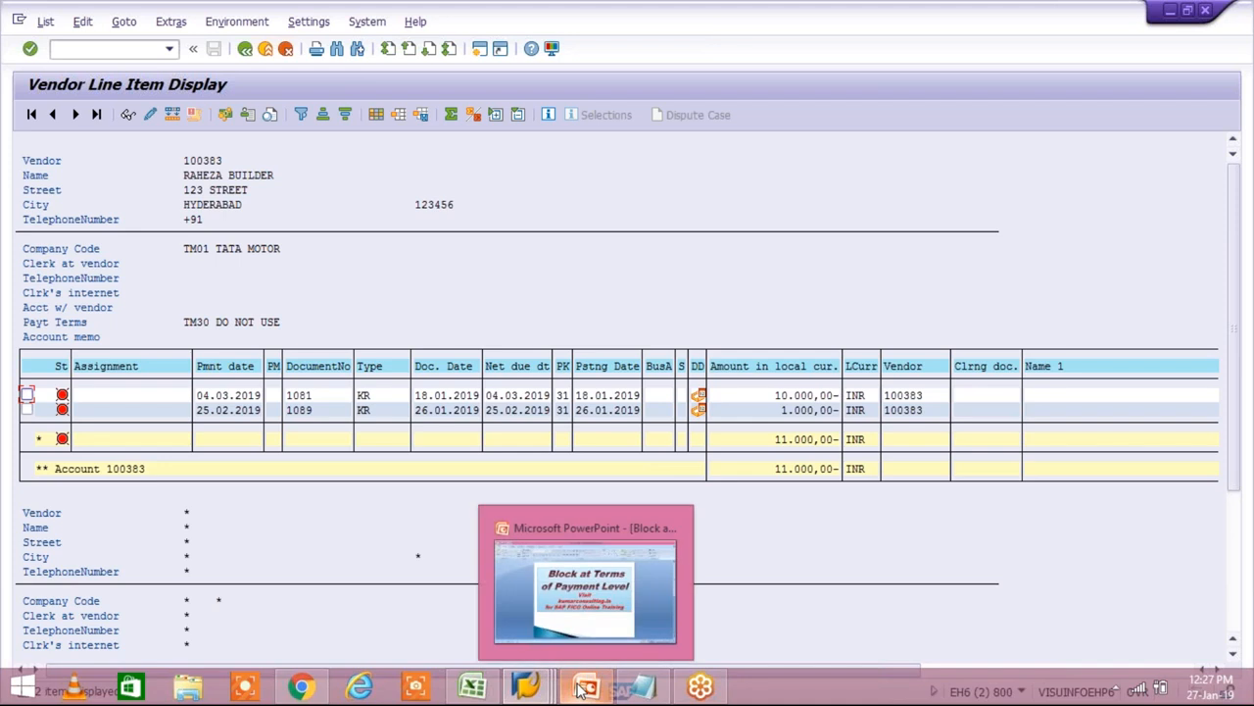
pyautogui.click(500, 524)
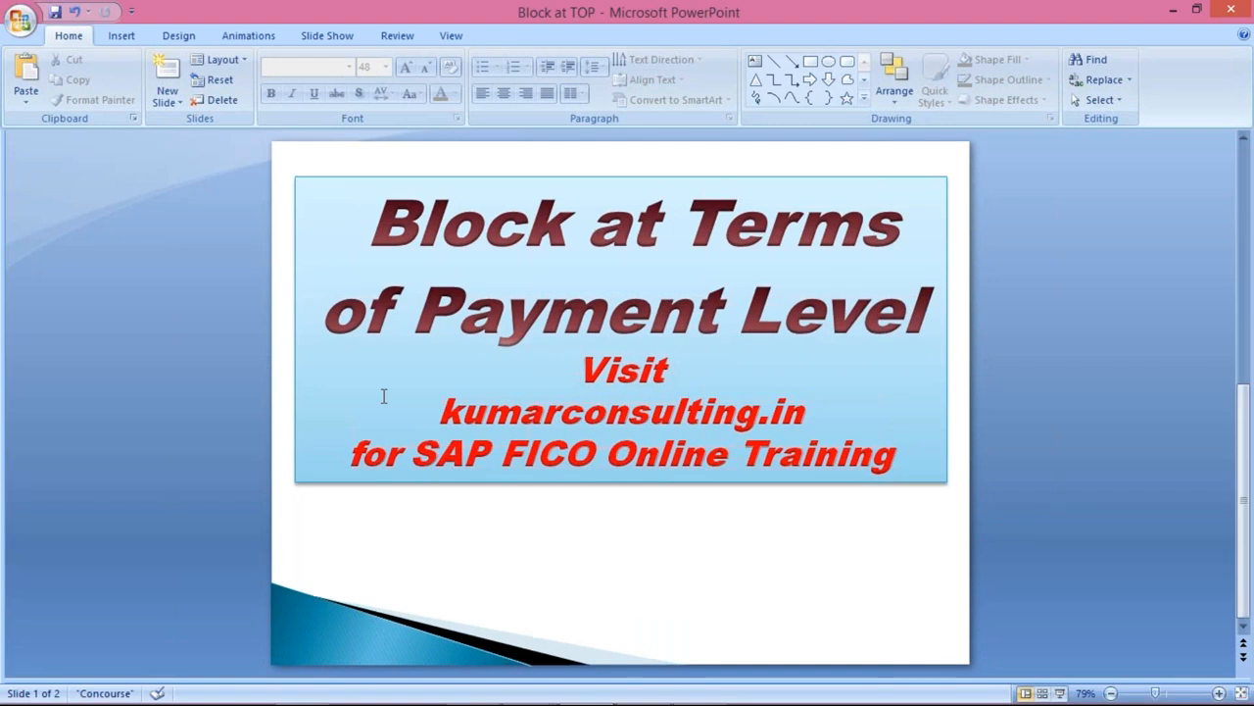
pyautogui.scroll(-3, 383, 395)
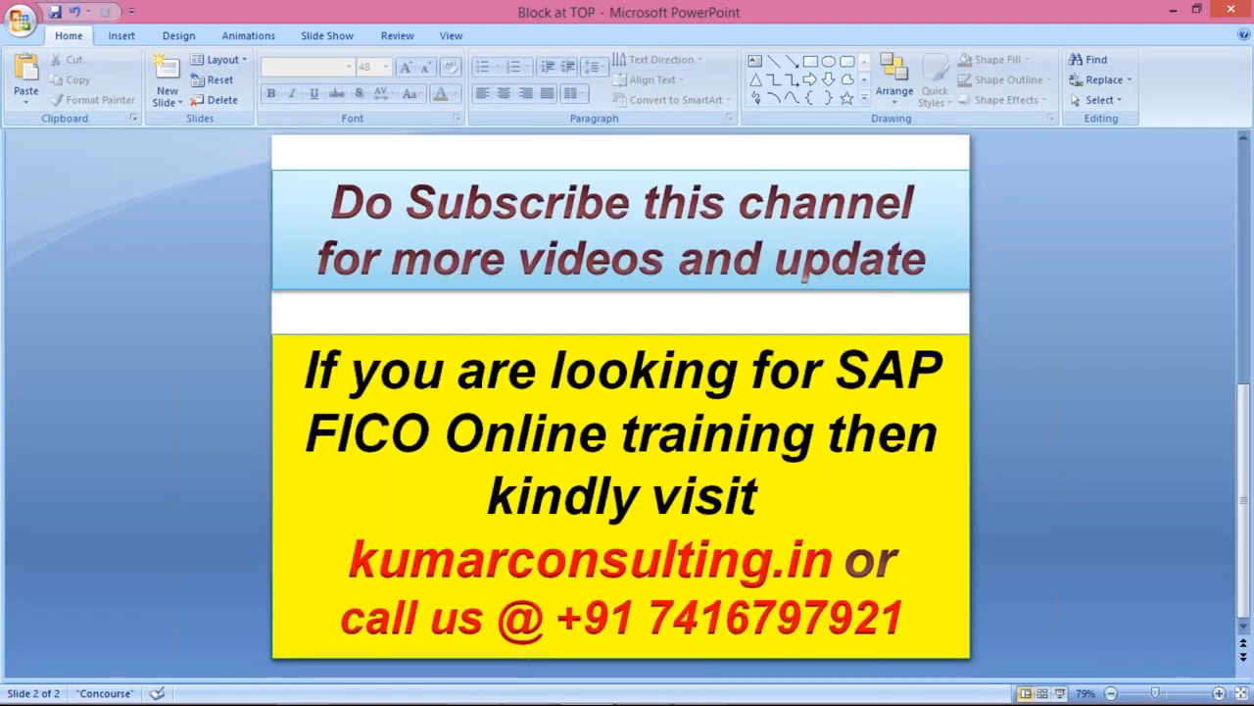